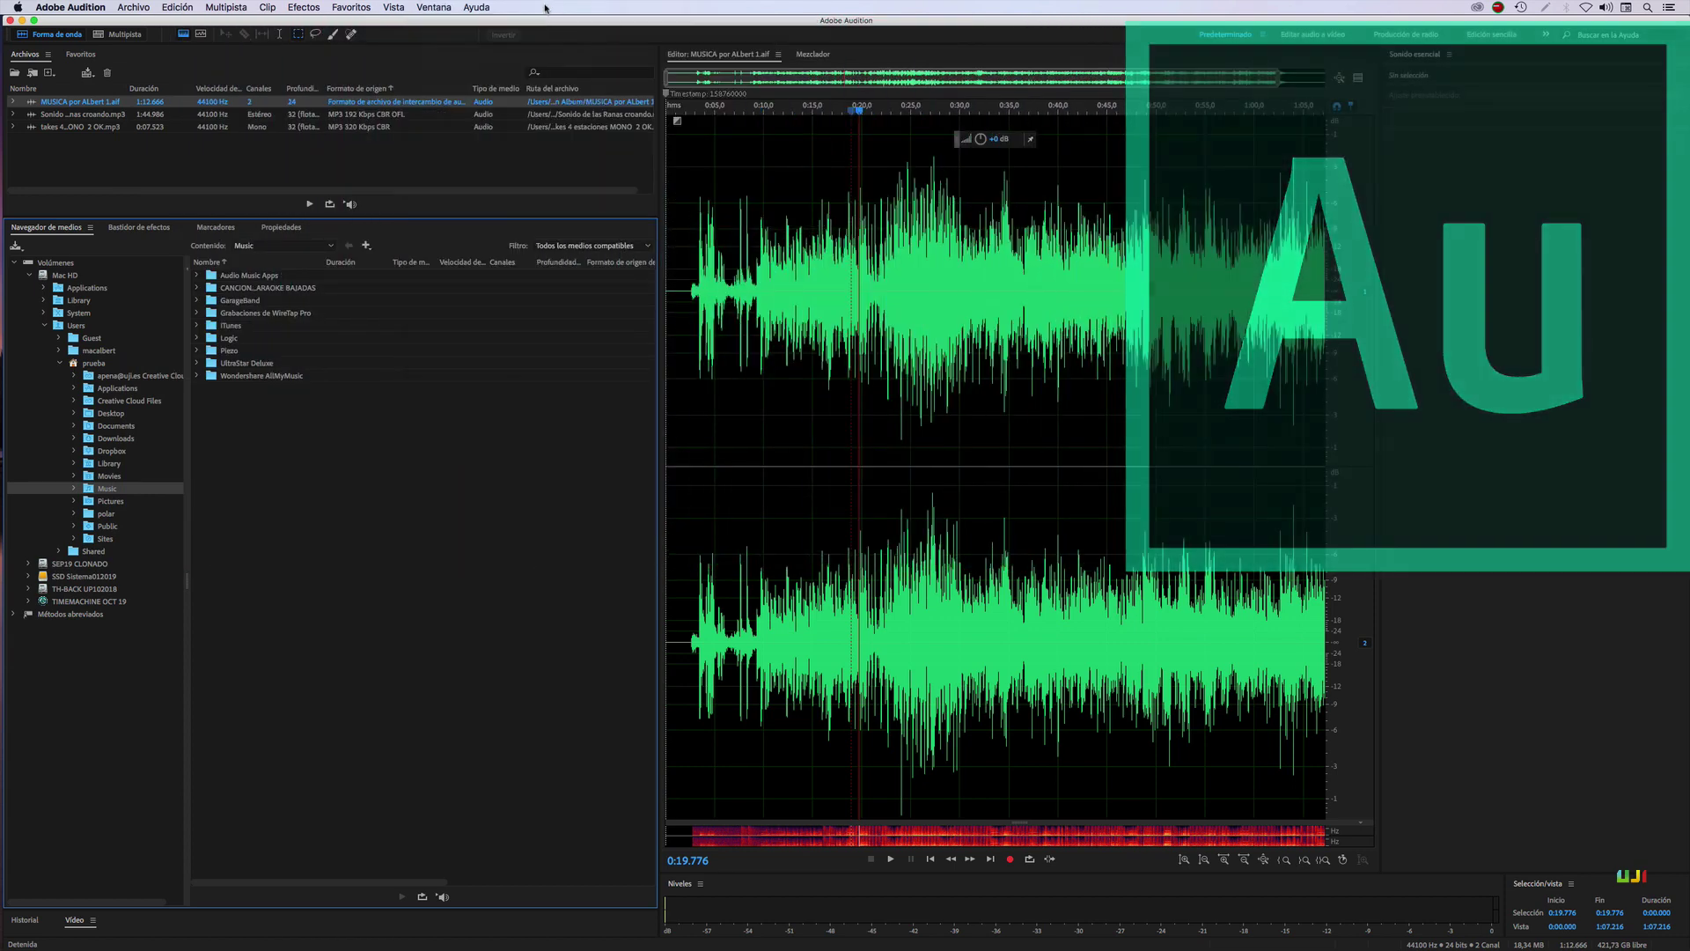
pyautogui.click(477, 7)
pyautogui.moveTo(433, 7)
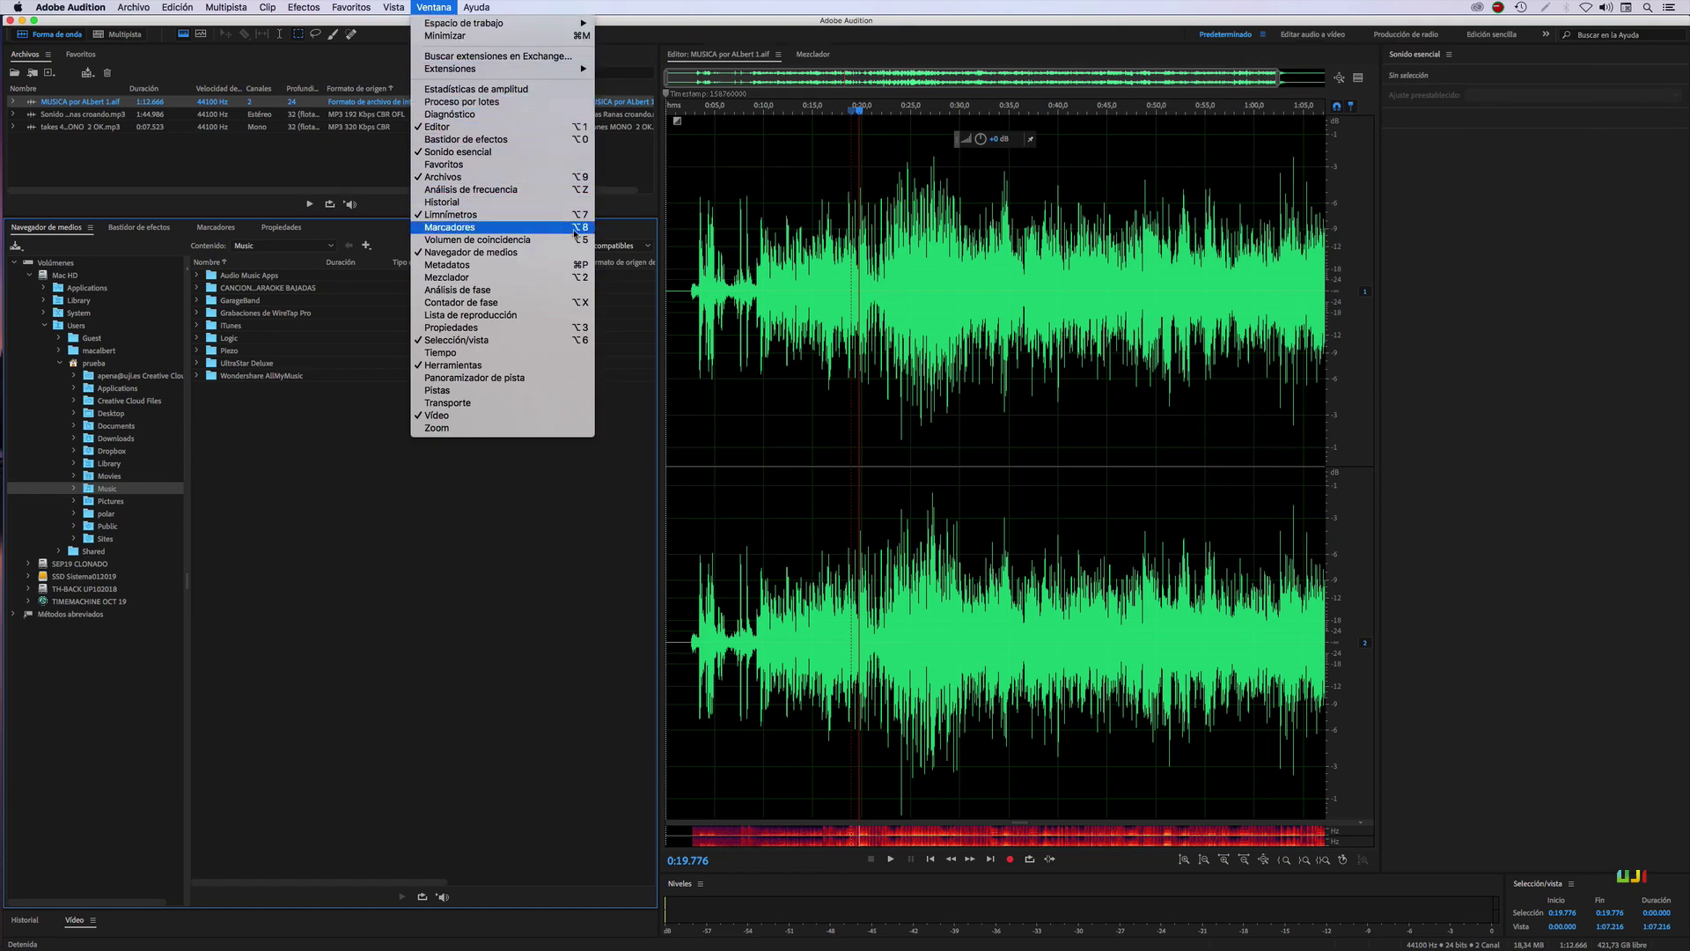
pyautogui.click(622, 413)
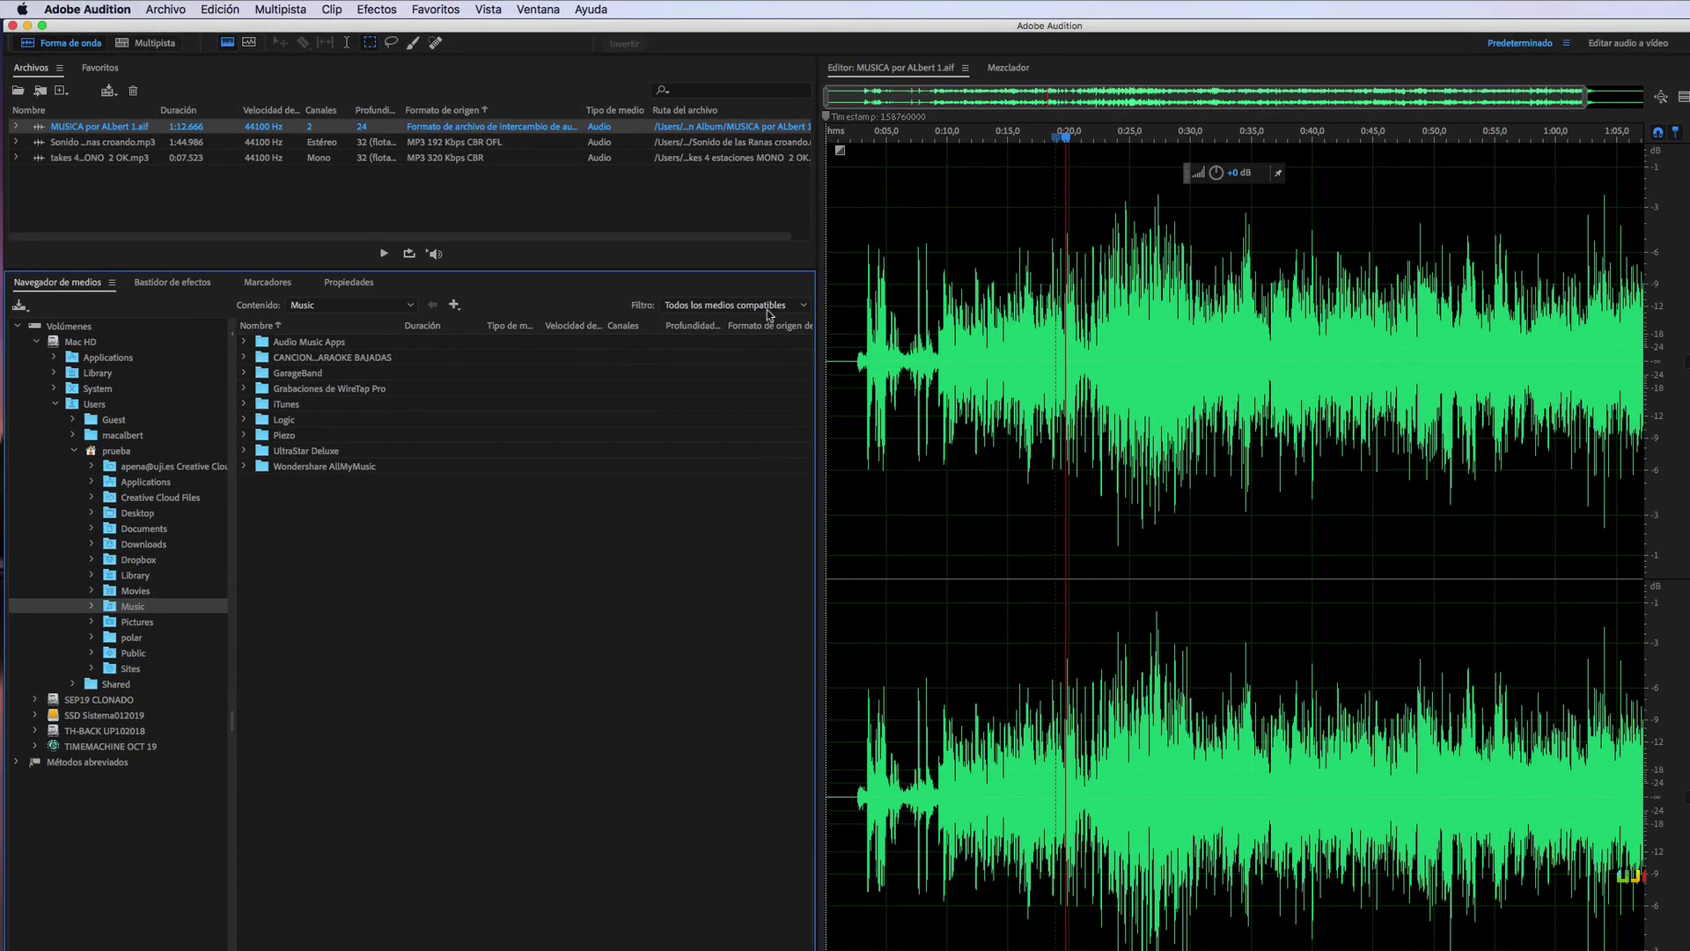
# - In the general Appearance (Aspecto) preferences, keep the interface brightness at 0 % and darken the focus indicators
pyautogui.click(88, 10)
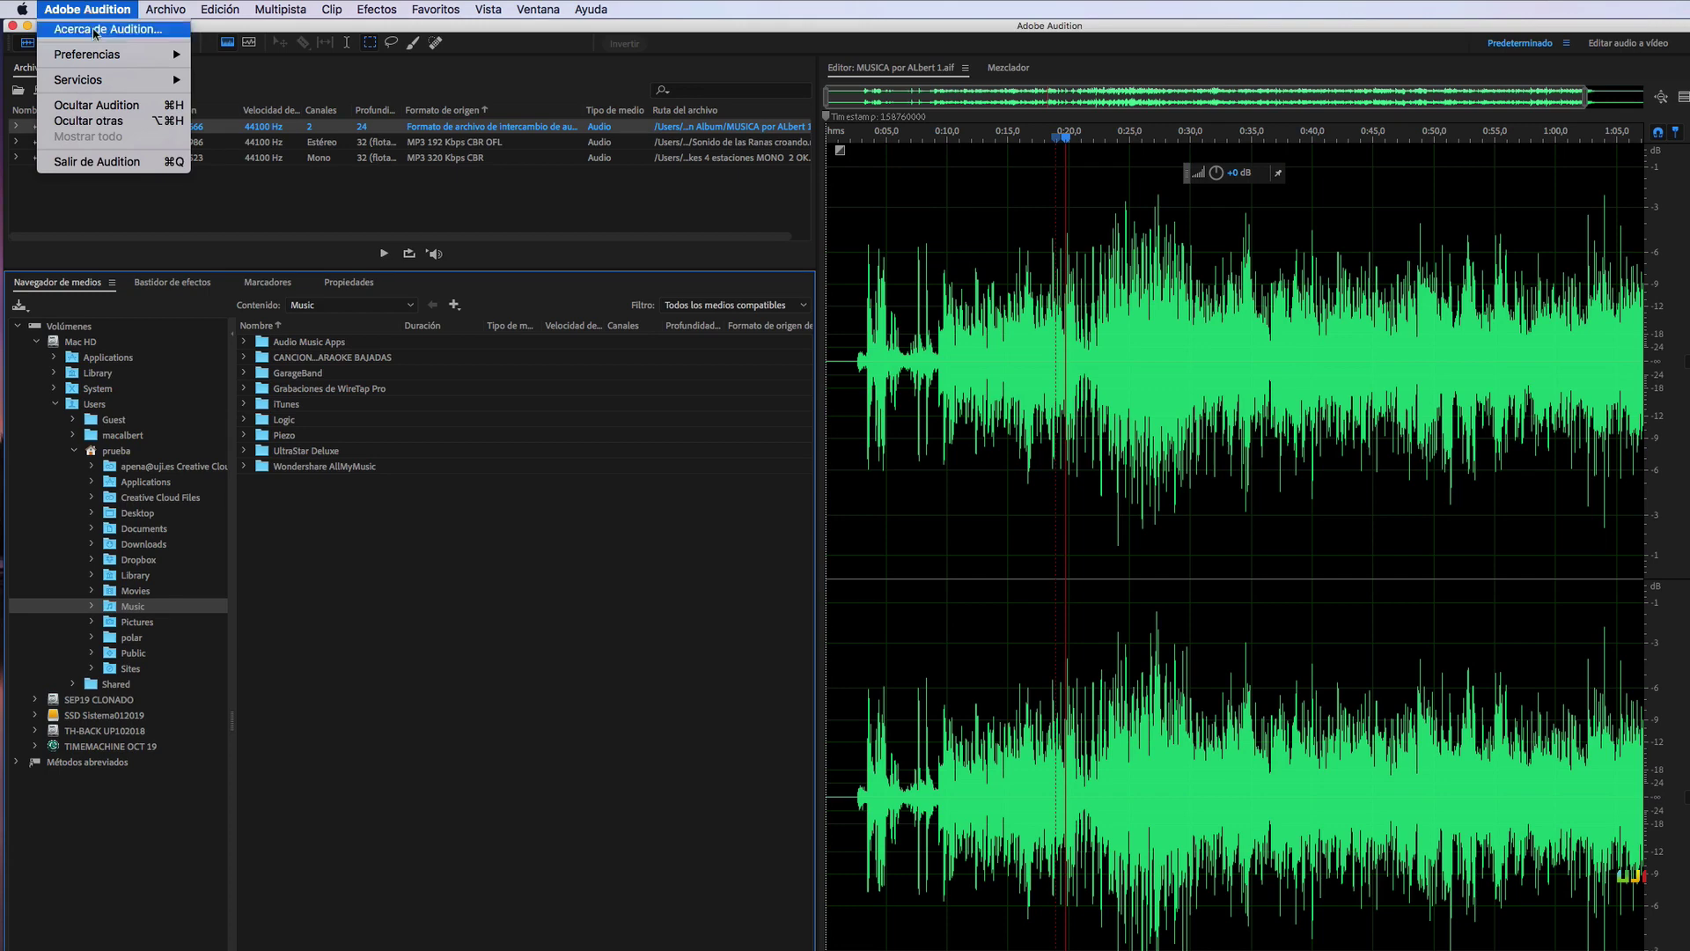
pyautogui.moveTo(103, 57)
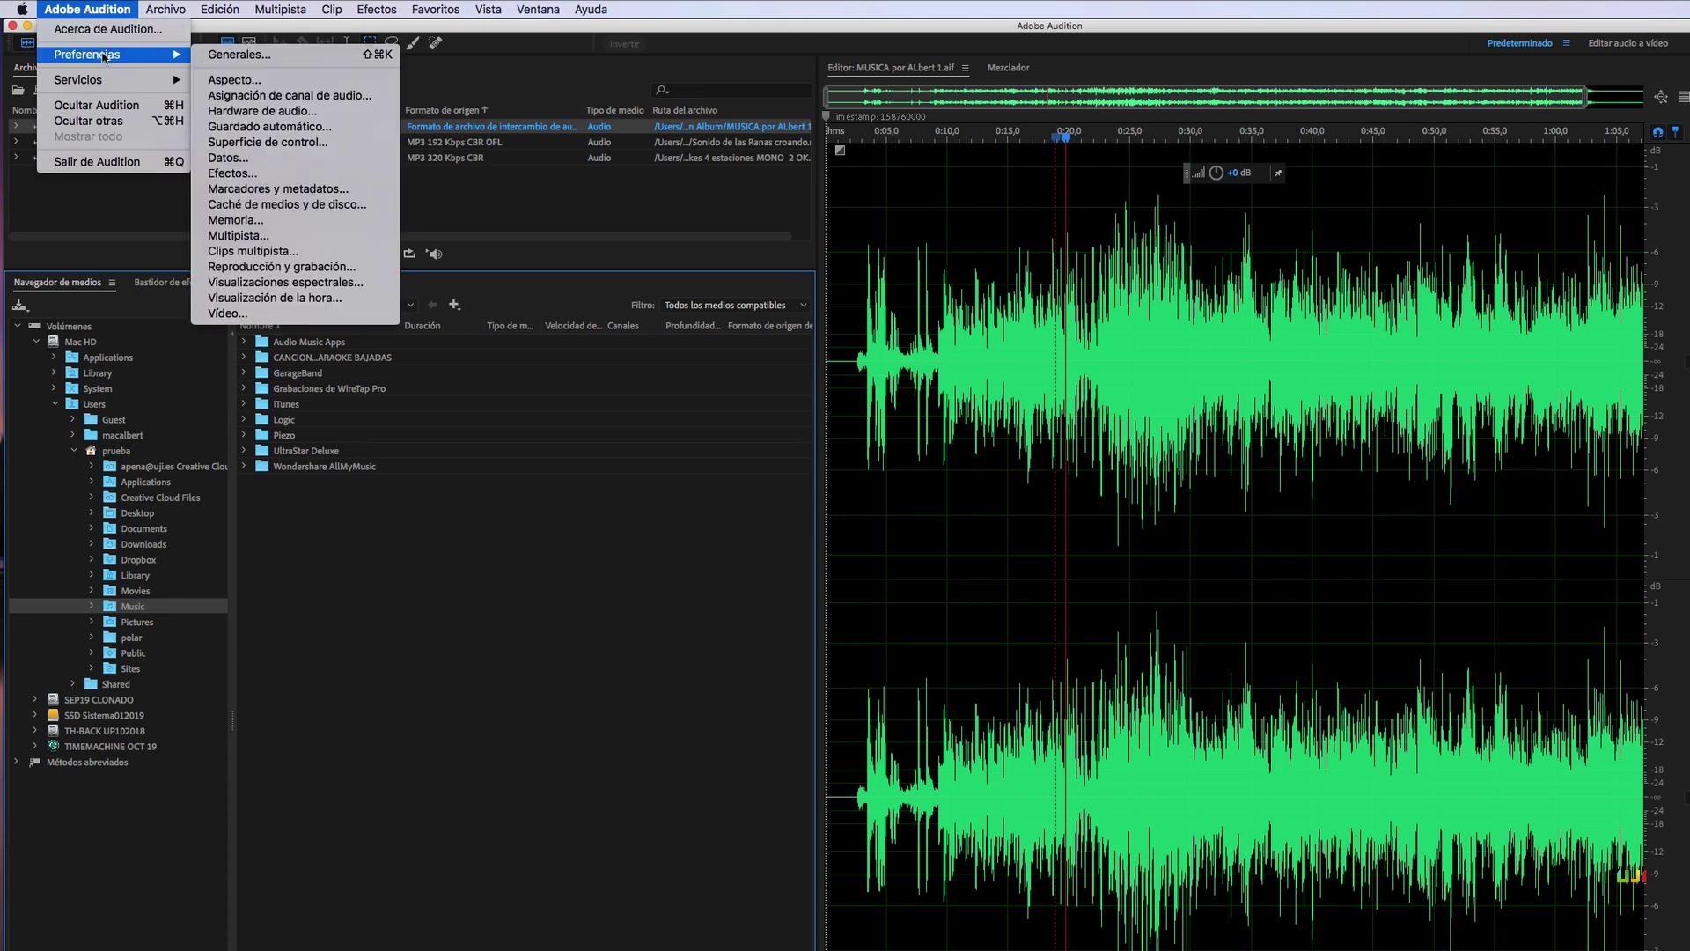
pyautogui.click(236, 81)
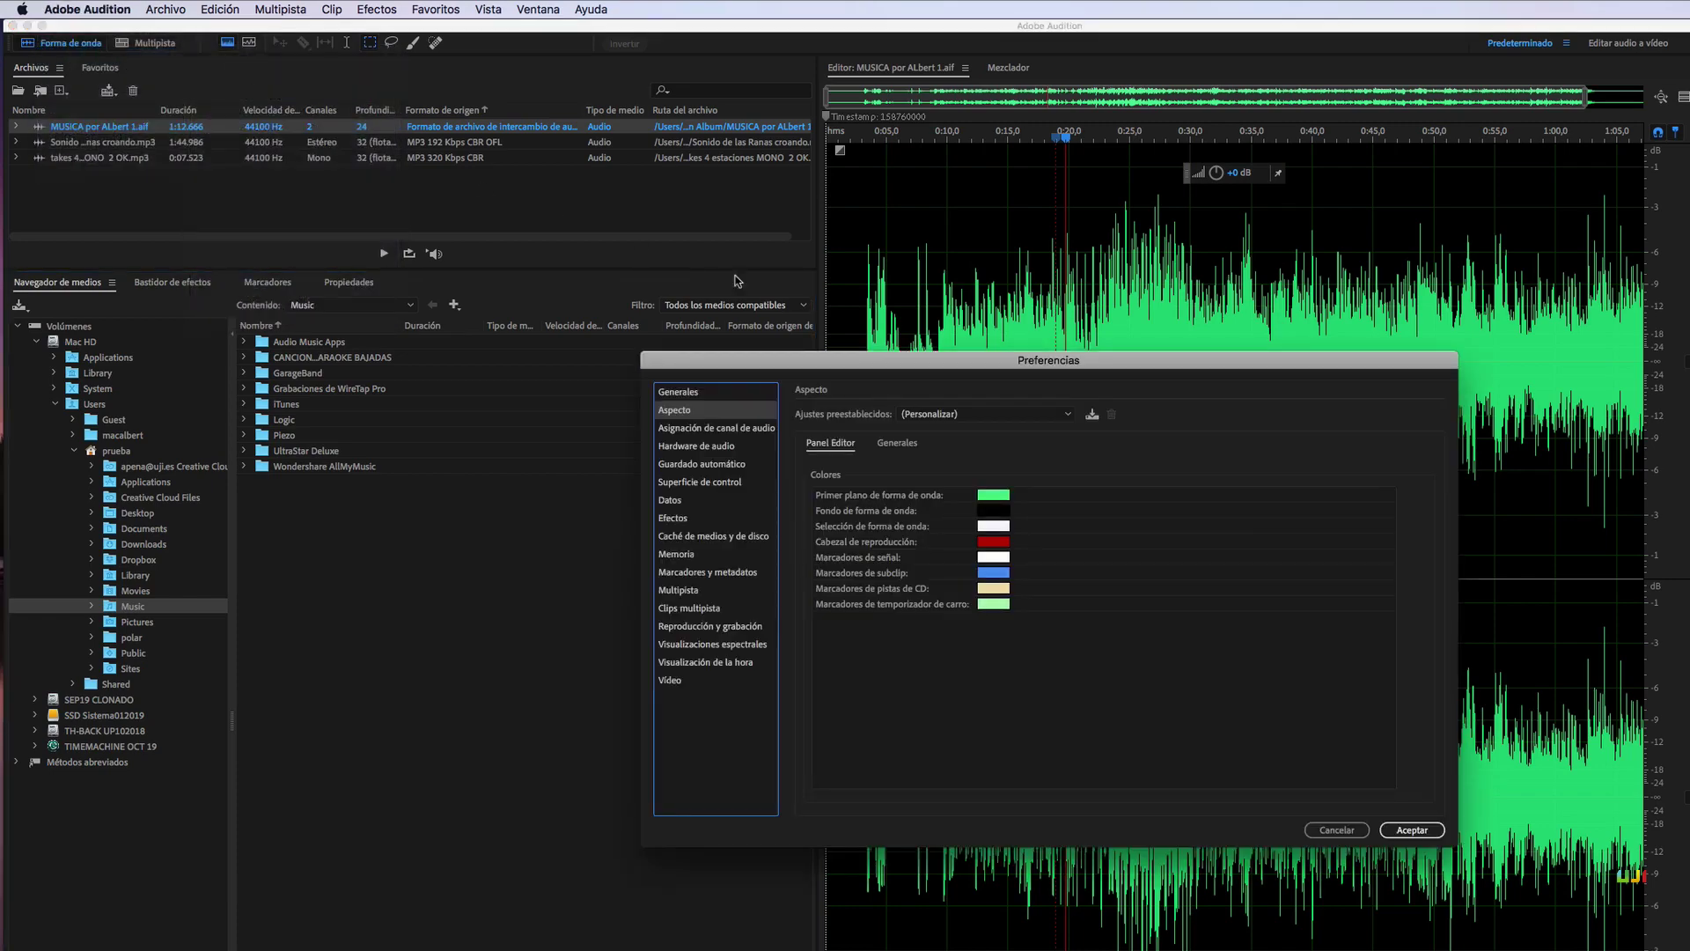
pyautogui.moveTo(915, 361); pyautogui.dragTo(660, 454)
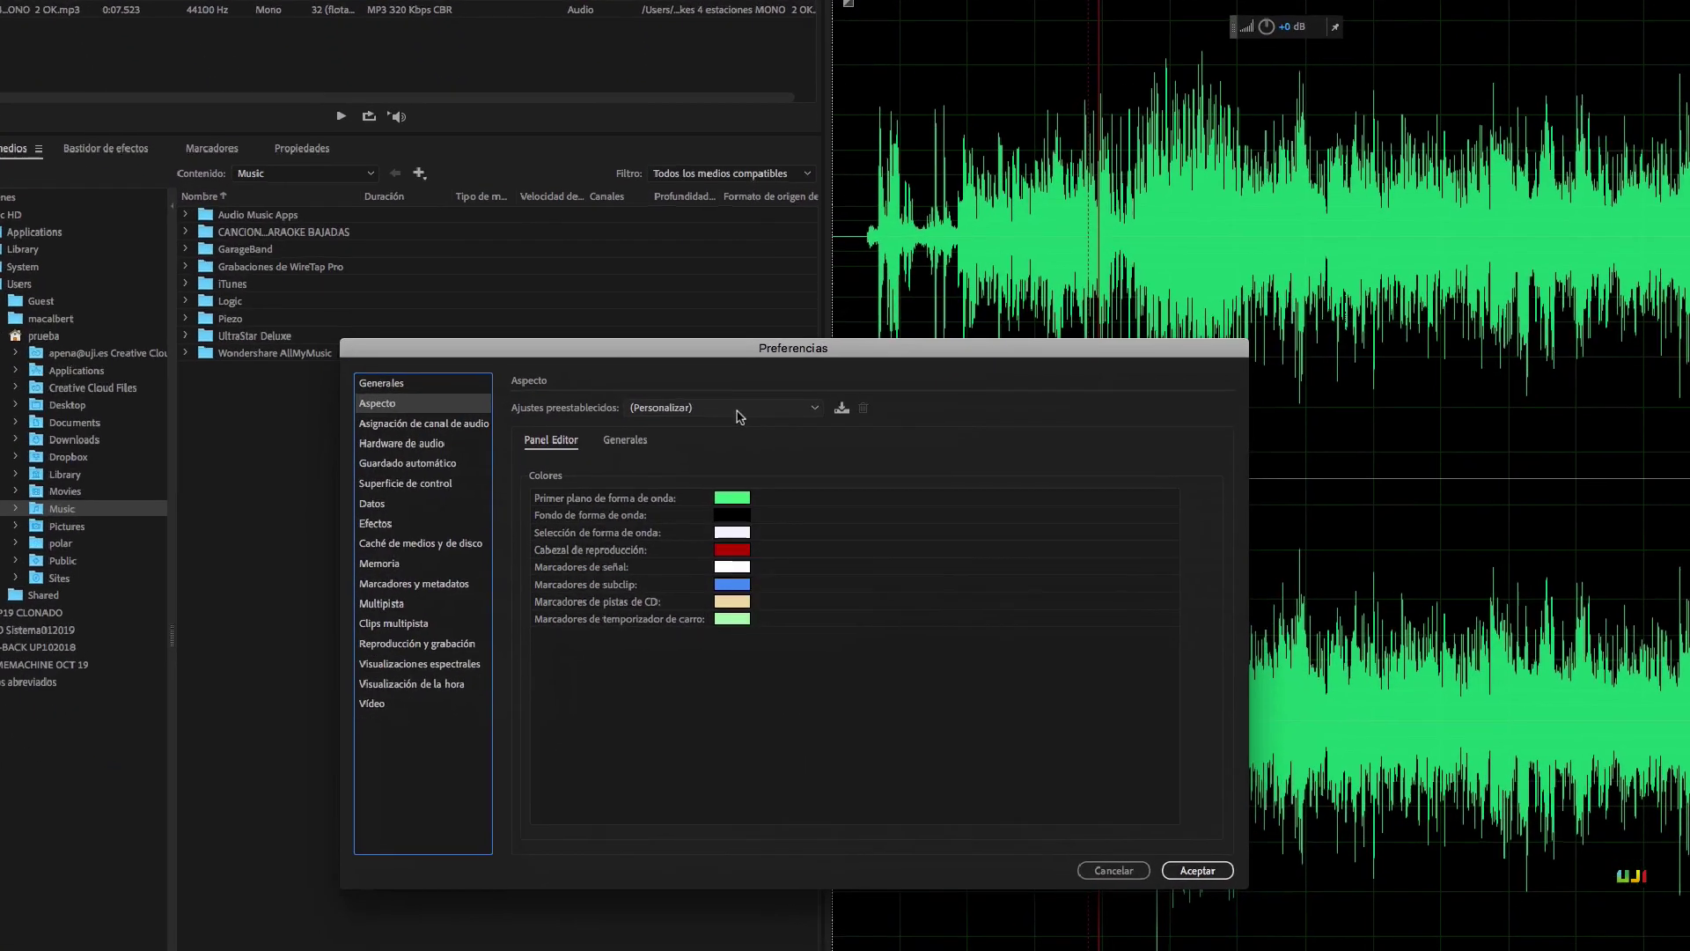
pyautogui.click(630, 440)
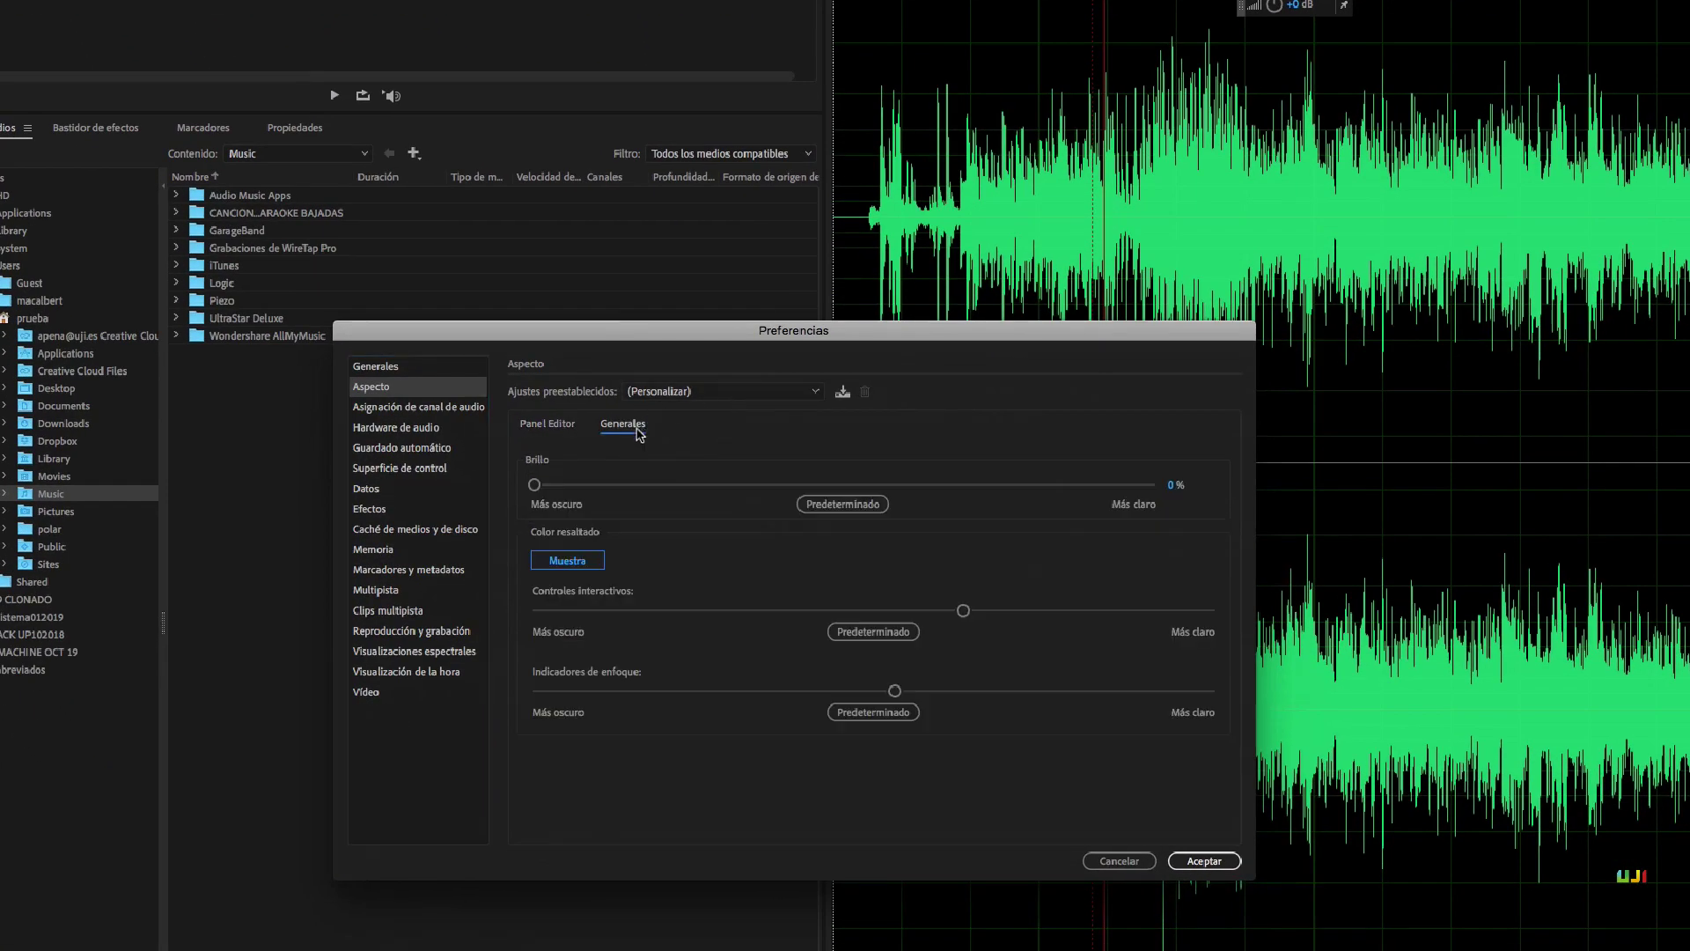
pyautogui.moveTo(534, 484)
pyautogui.mouseDown()
pyautogui.moveTo(803, 484)
pyautogui.moveTo(530, 484)
pyautogui.mouseUp()
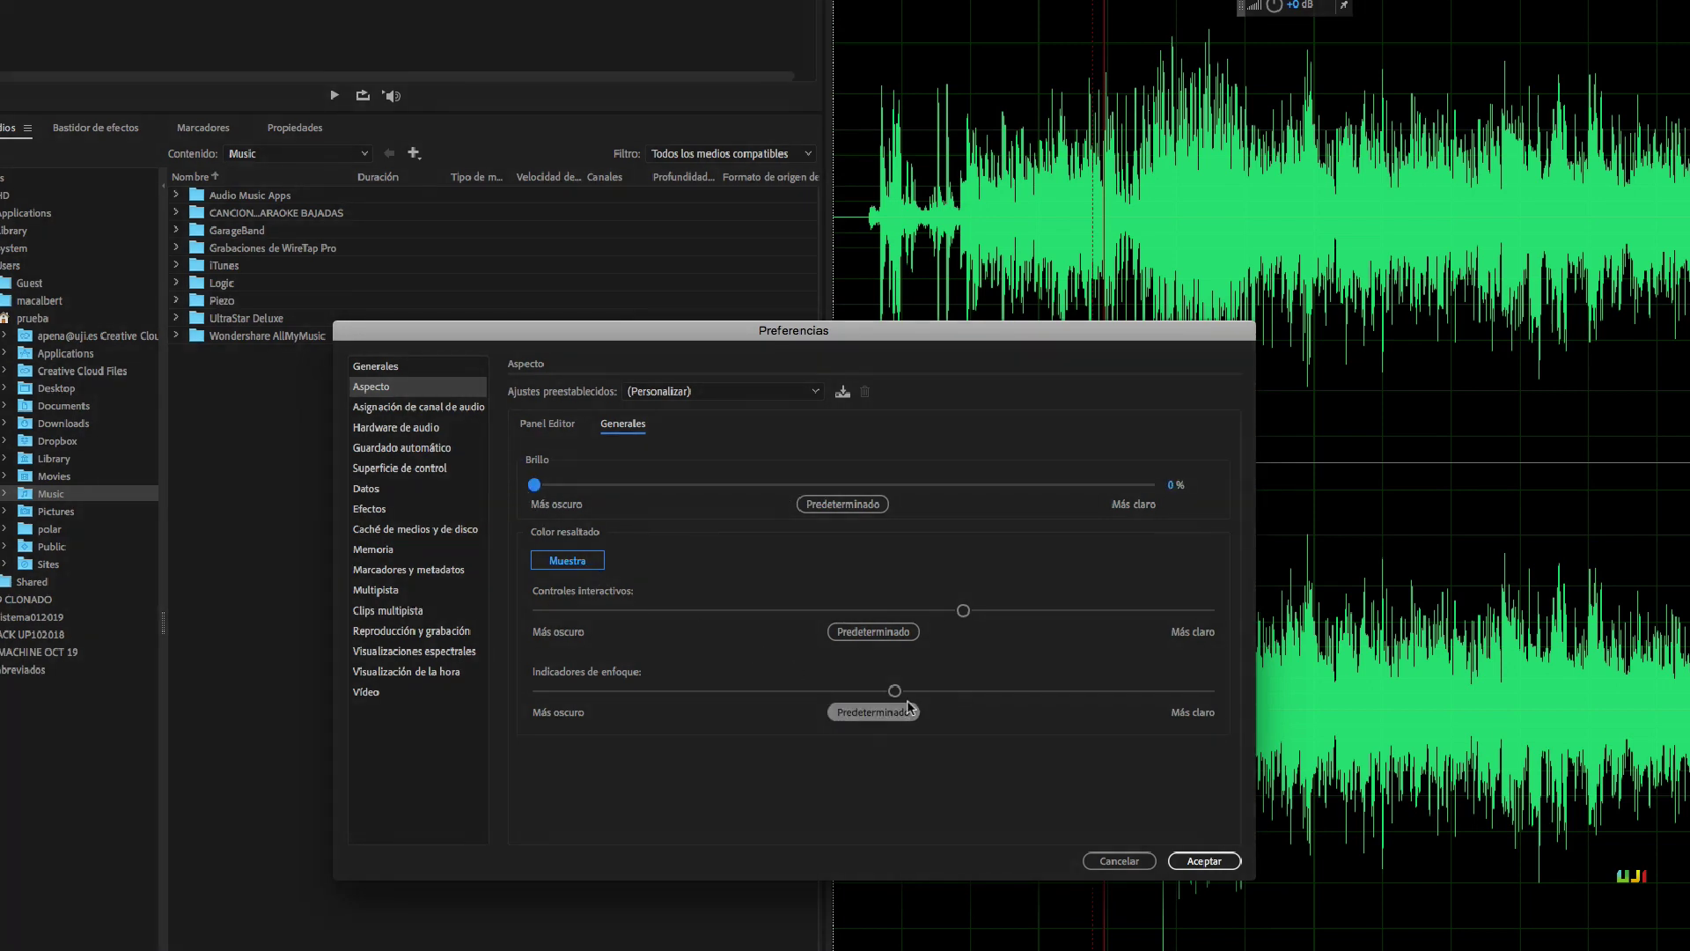
pyautogui.moveTo(897, 697); pyautogui.dragTo(802, 695)
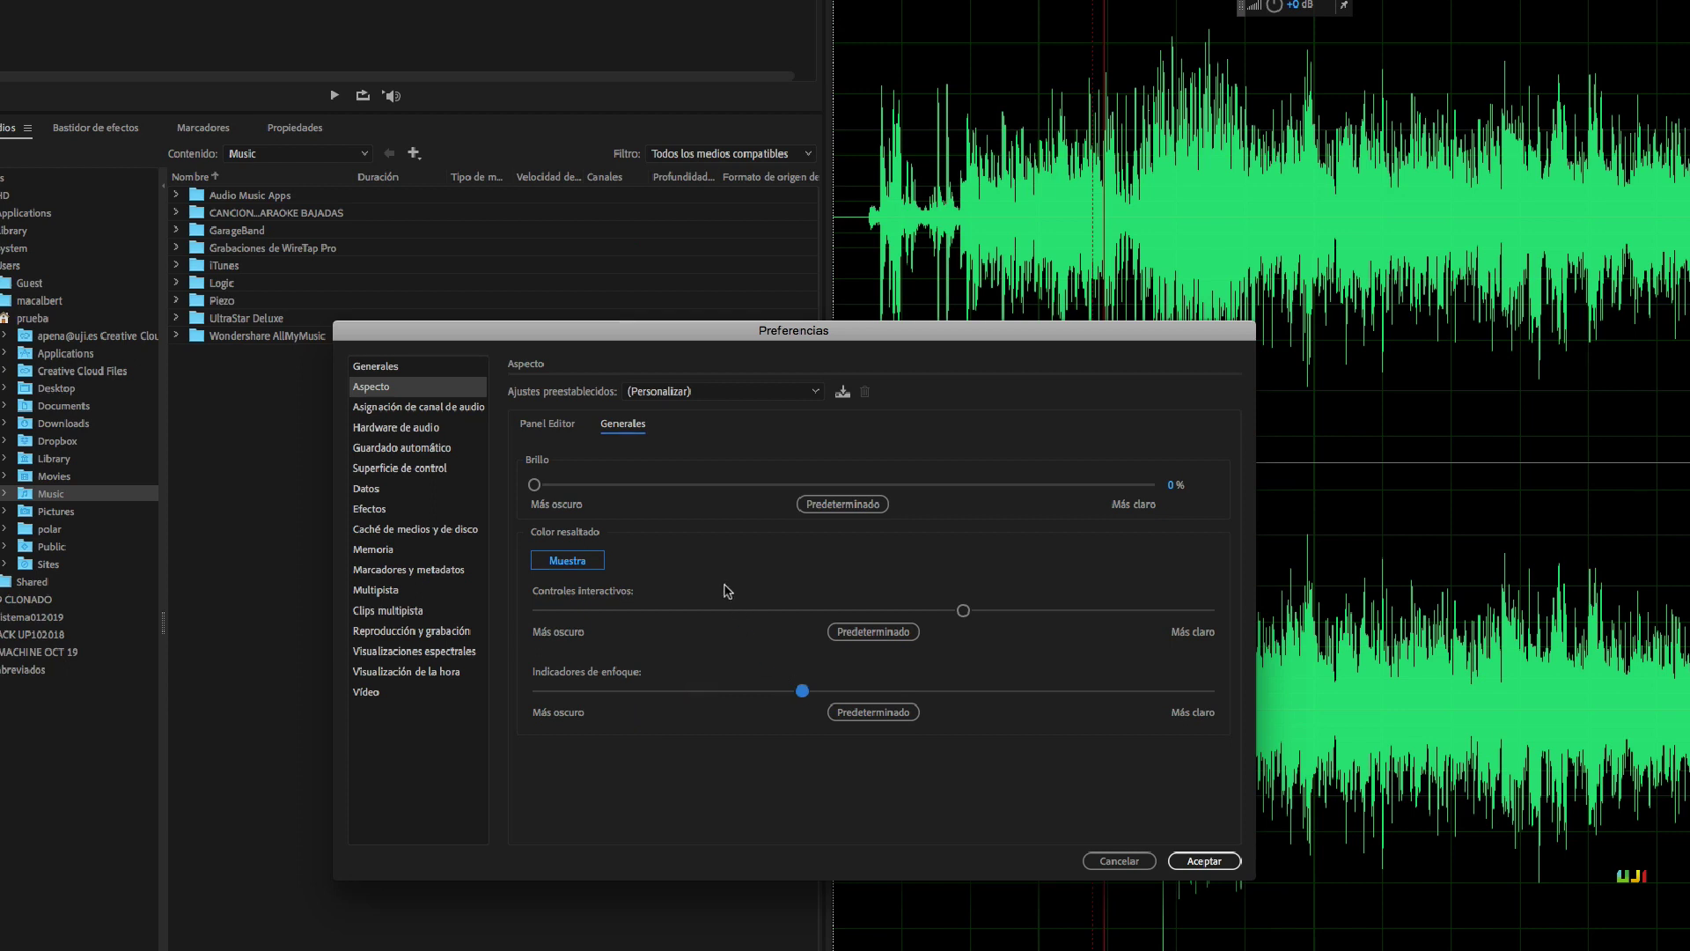
# - Try the Amigos y enemigos and Blues de Seattle color presets for the editor panel
pyautogui.click(560, 429)
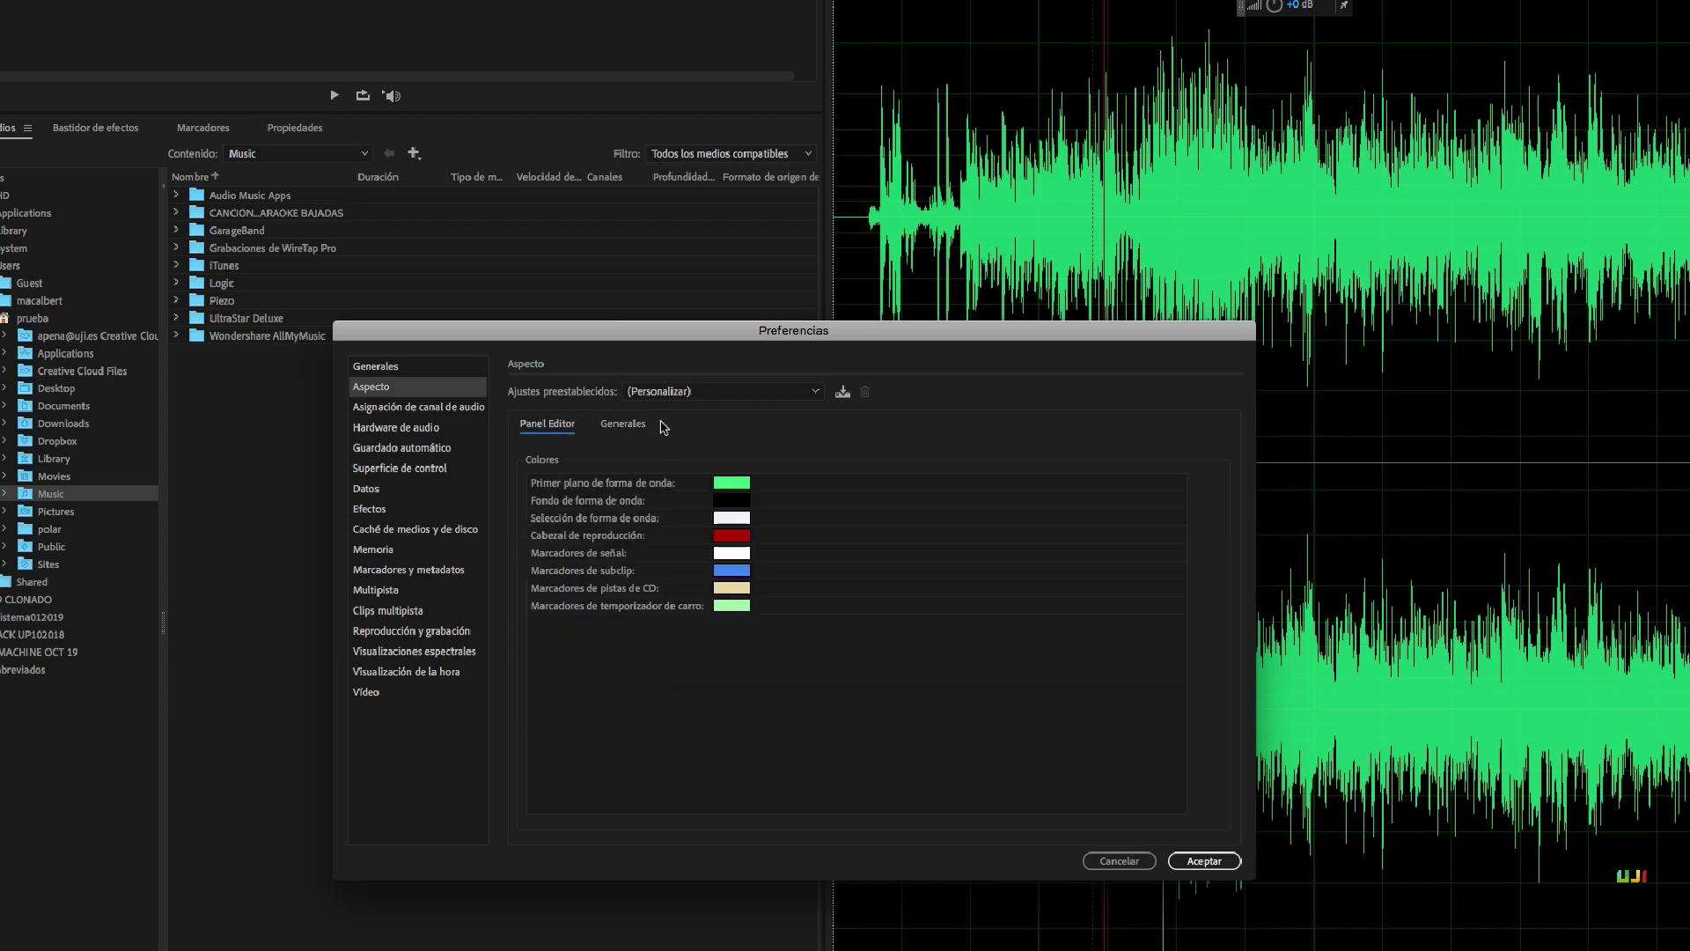
pyautogui.click(815, 392)
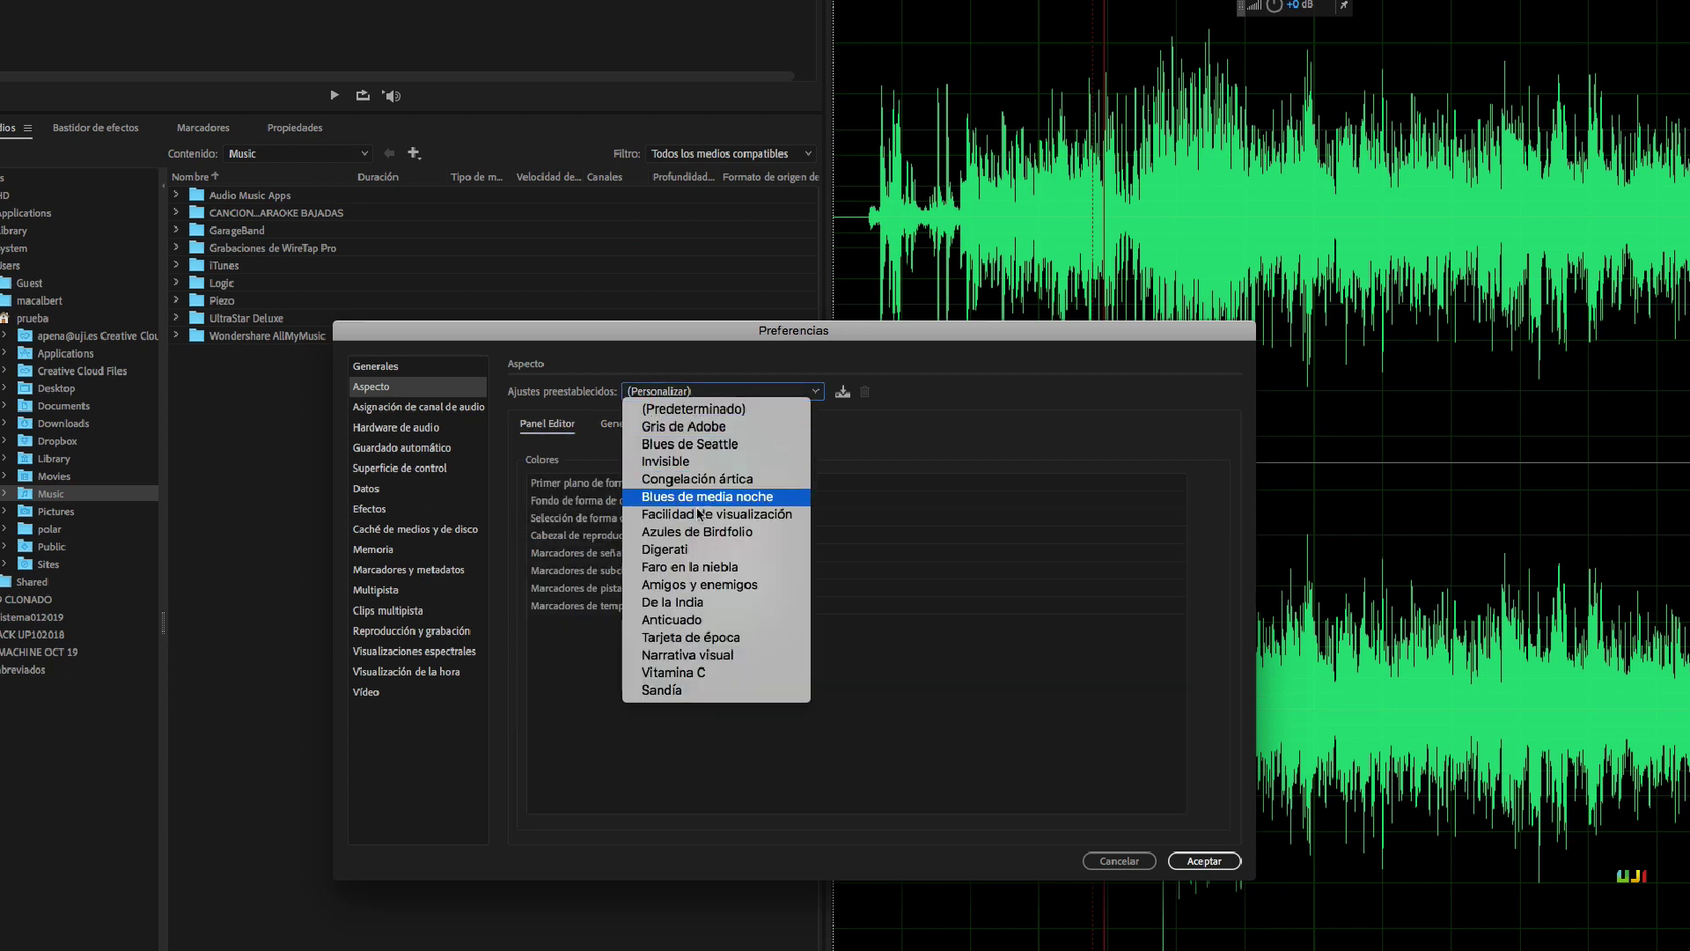
pyautogui.click(699, 587)
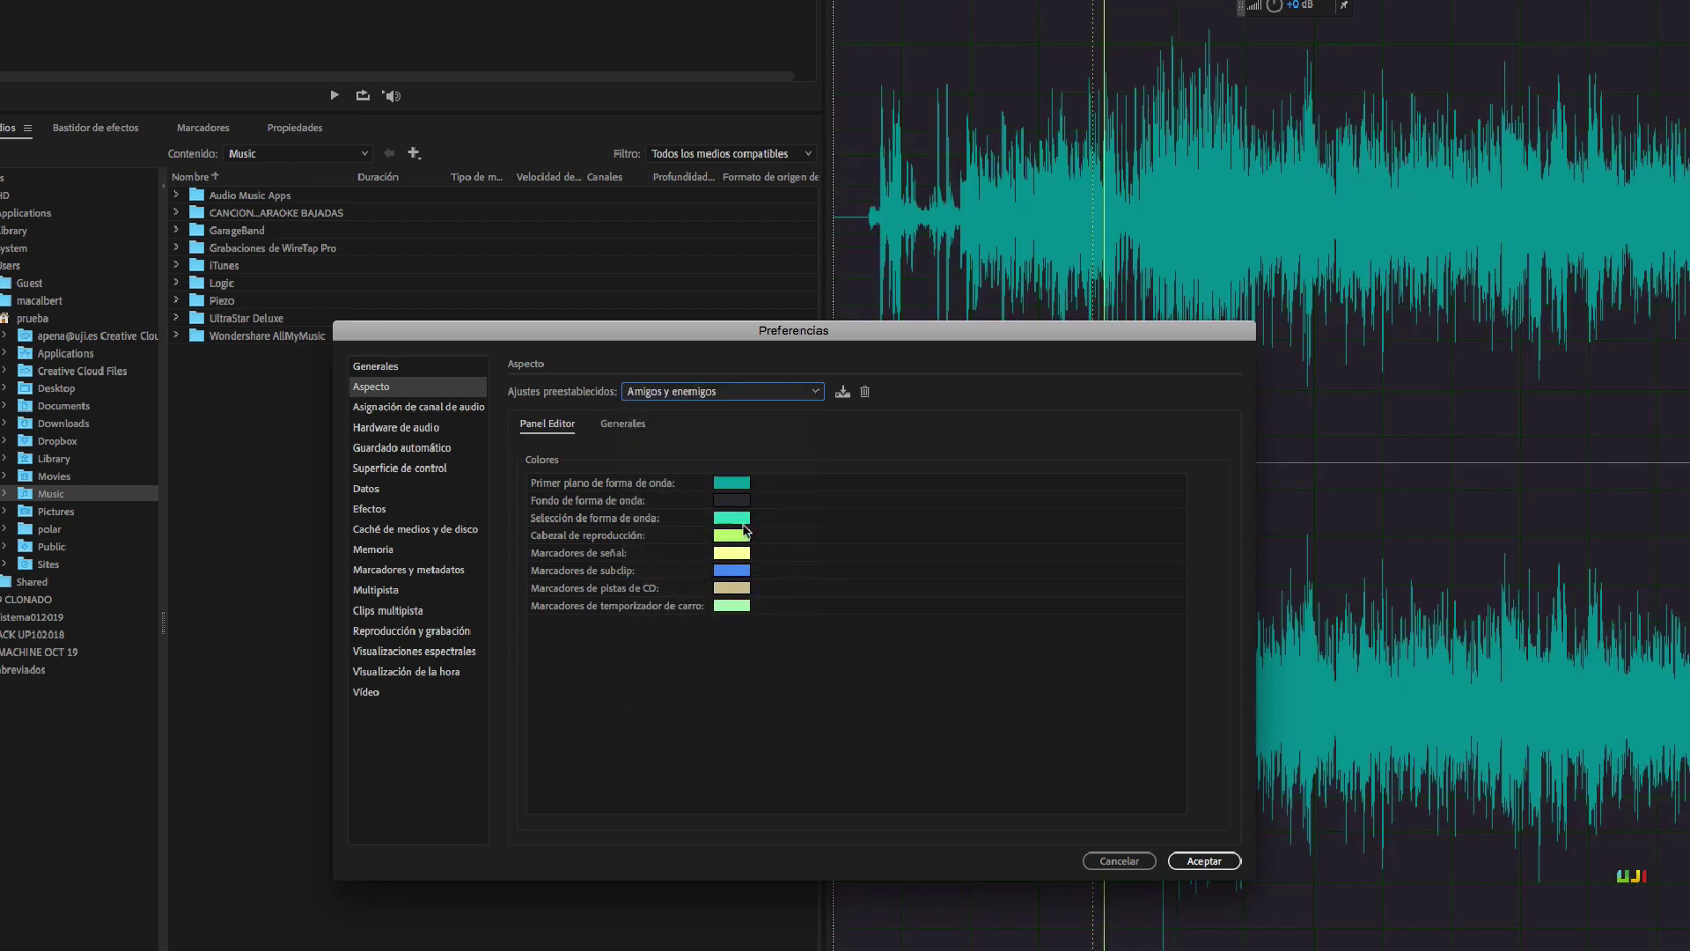
pyautogui.click(815, 396)
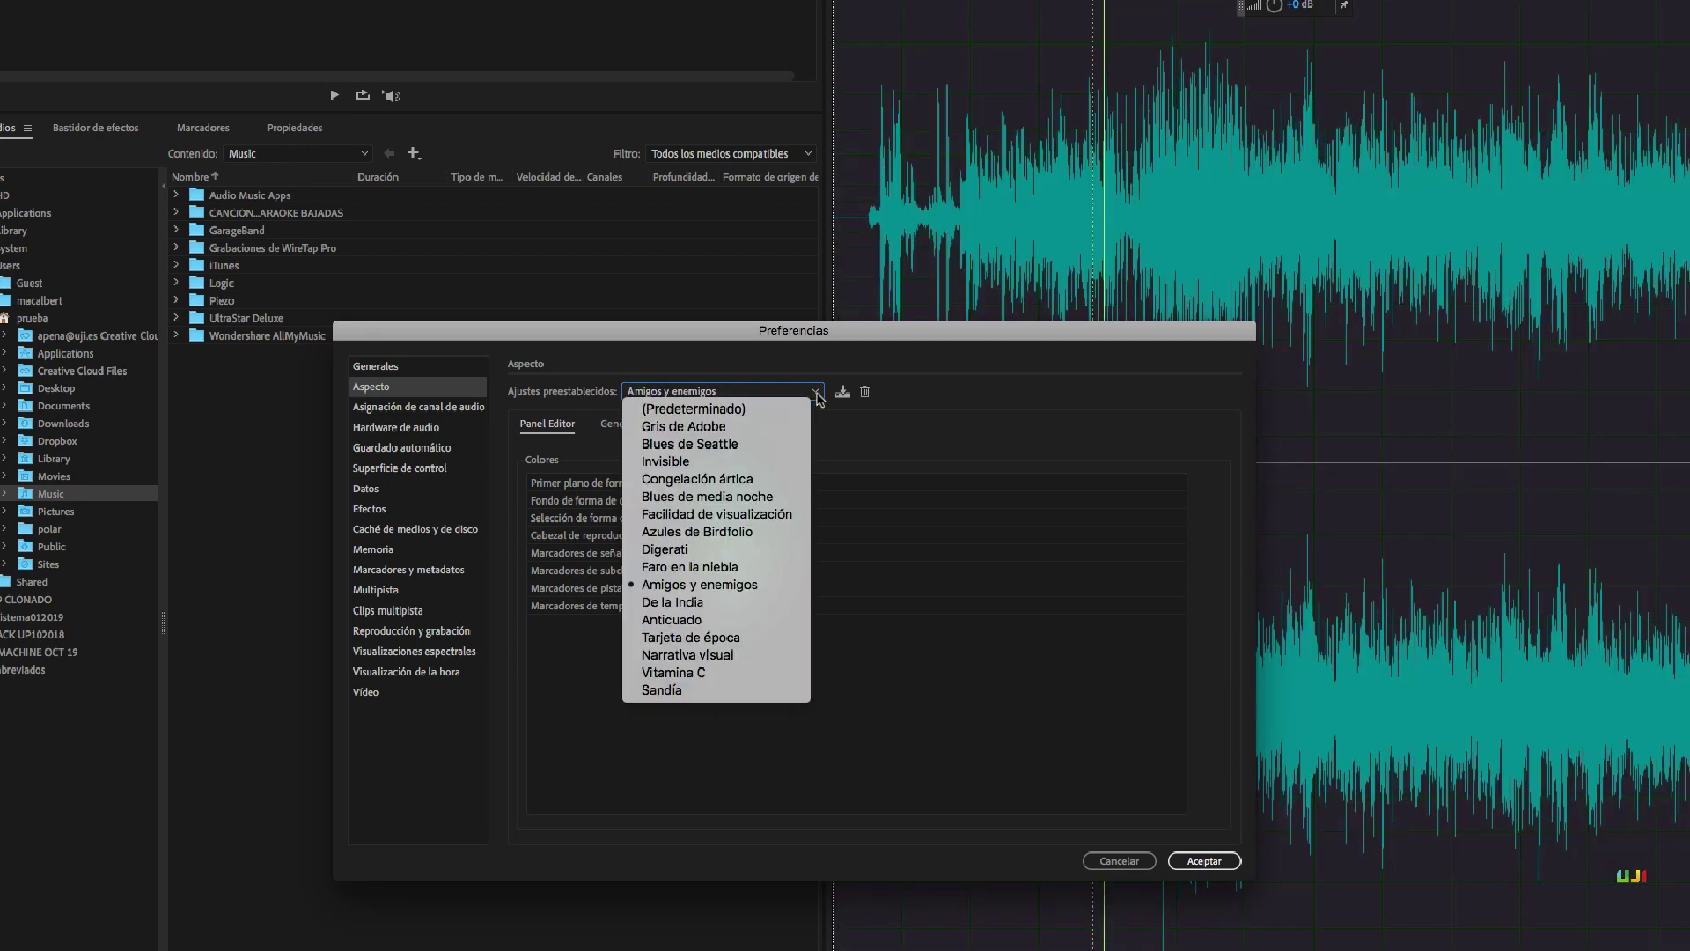
pyautogui.click(731, 446)
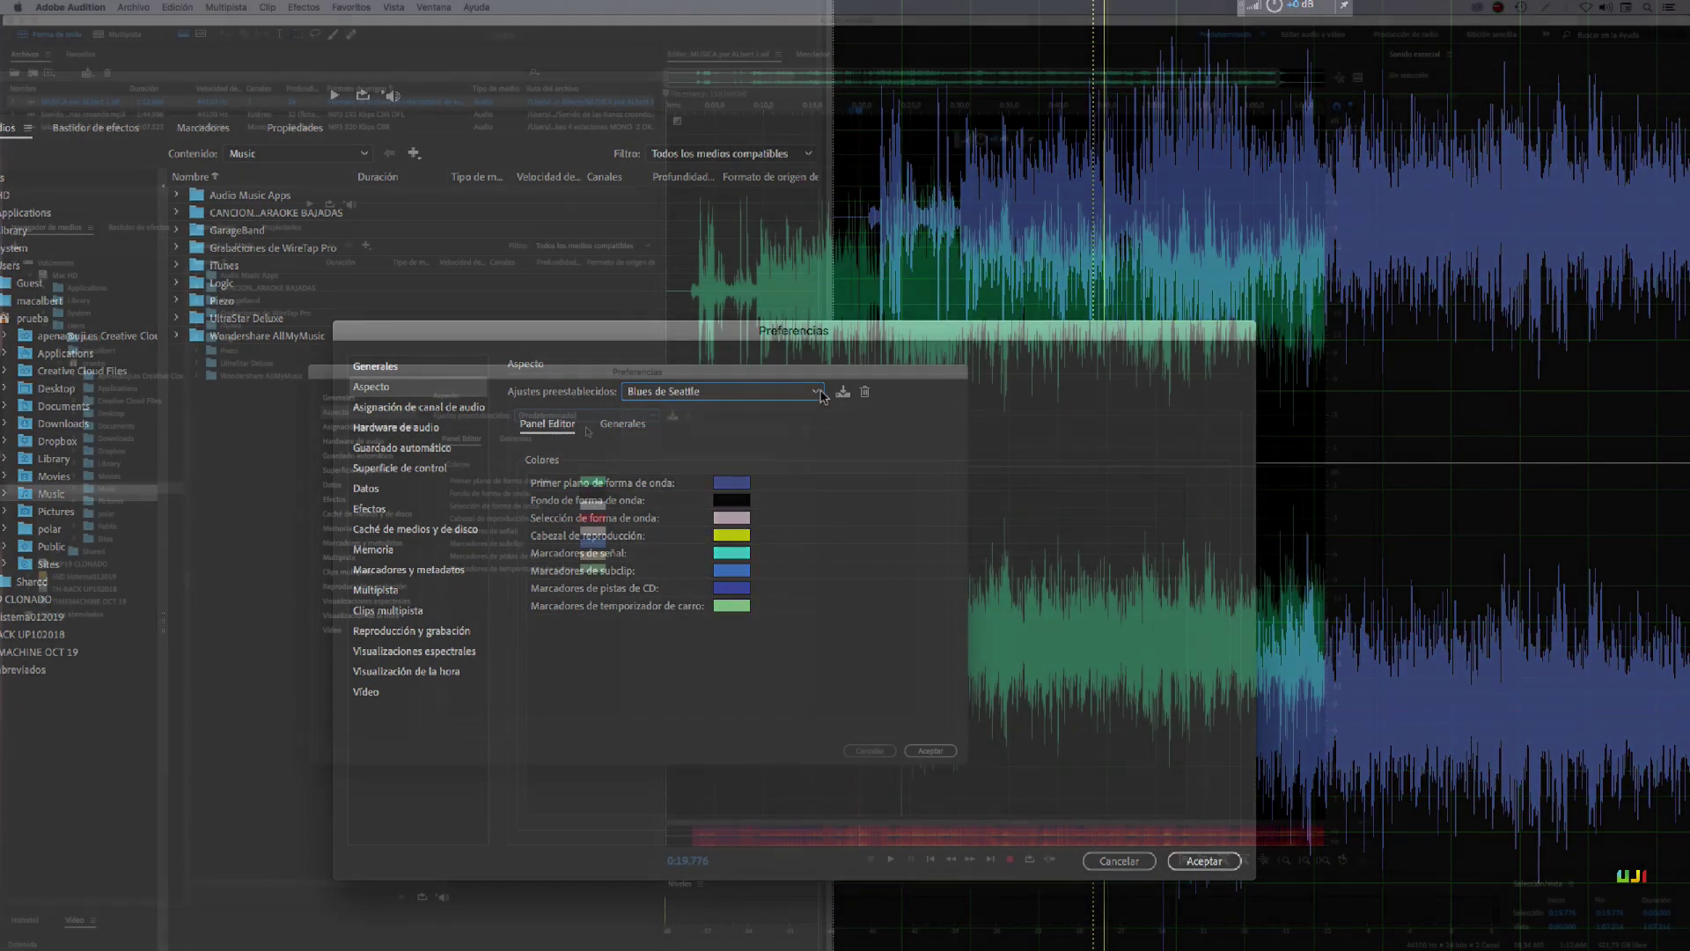
# - Apply the (Predeterminado) appearance preset and accept the preferences
pyautogui.click(730, 392)
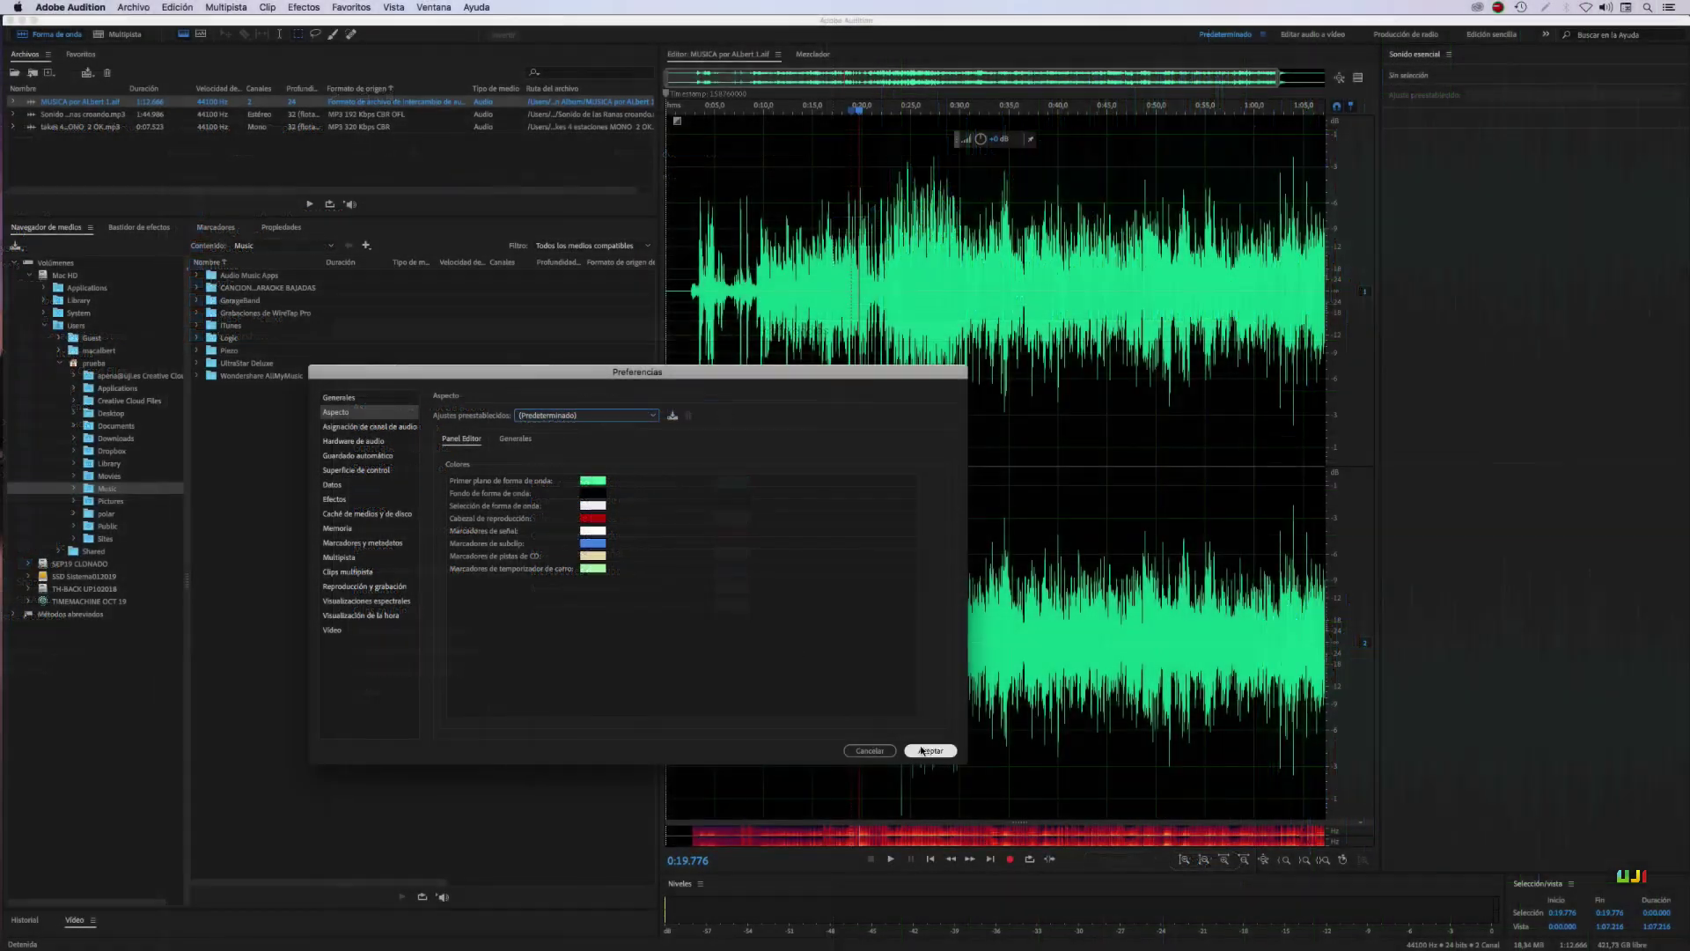
pyautogui.click(929, 751)
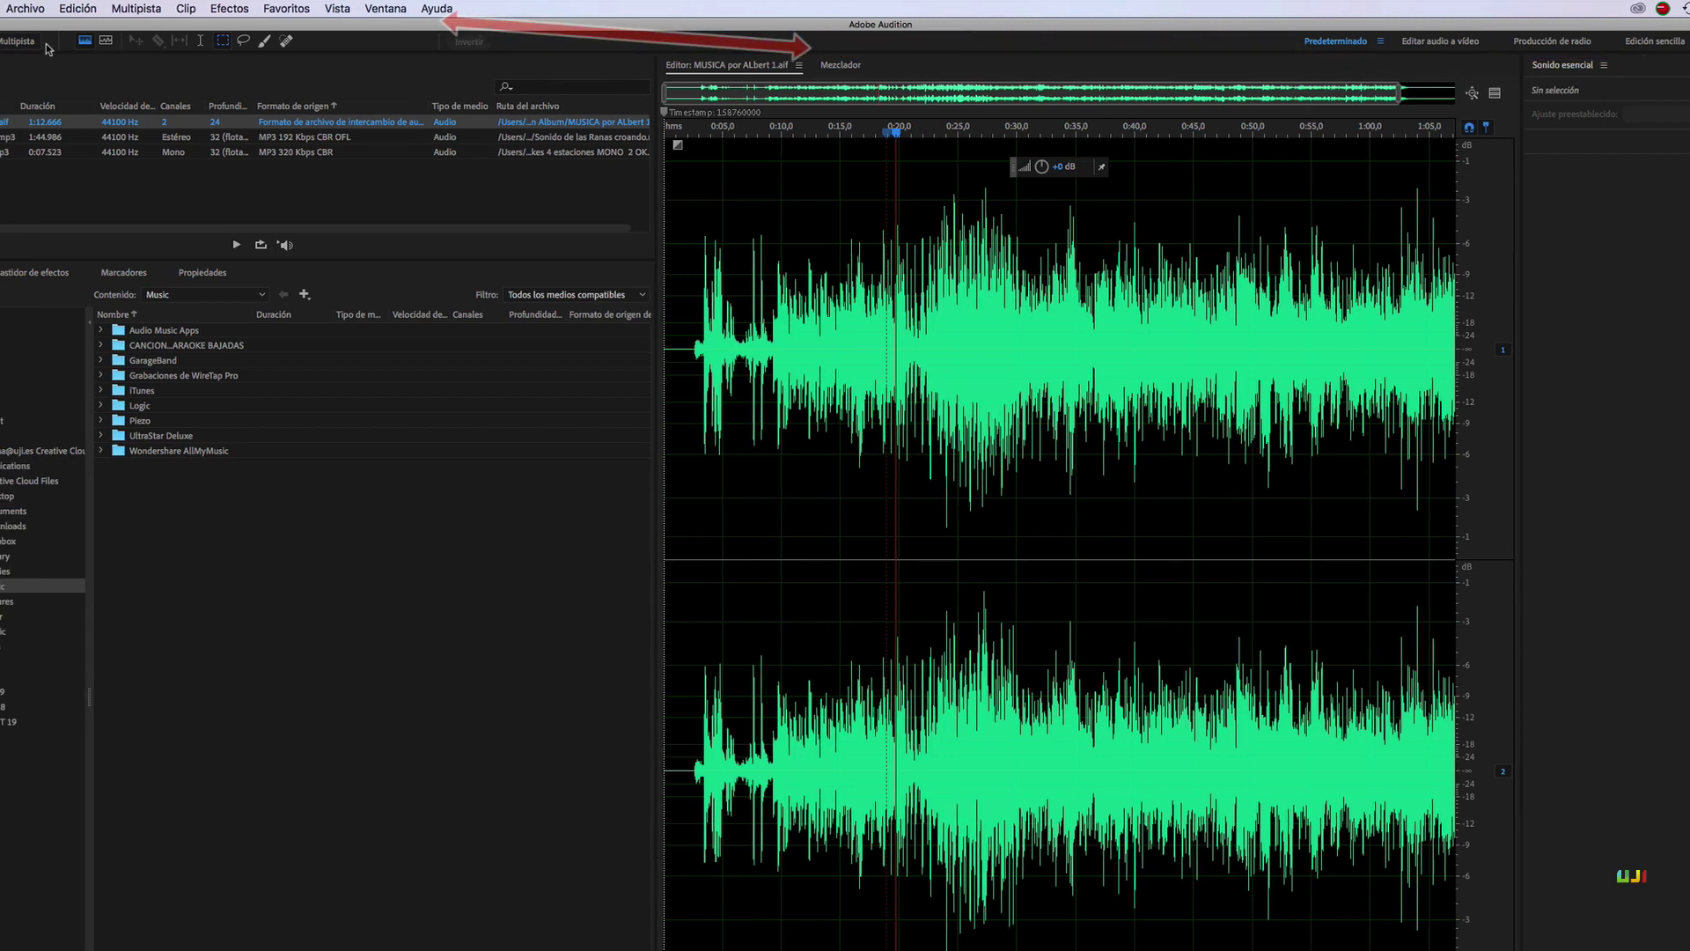
pyautogui.click(75, 10)
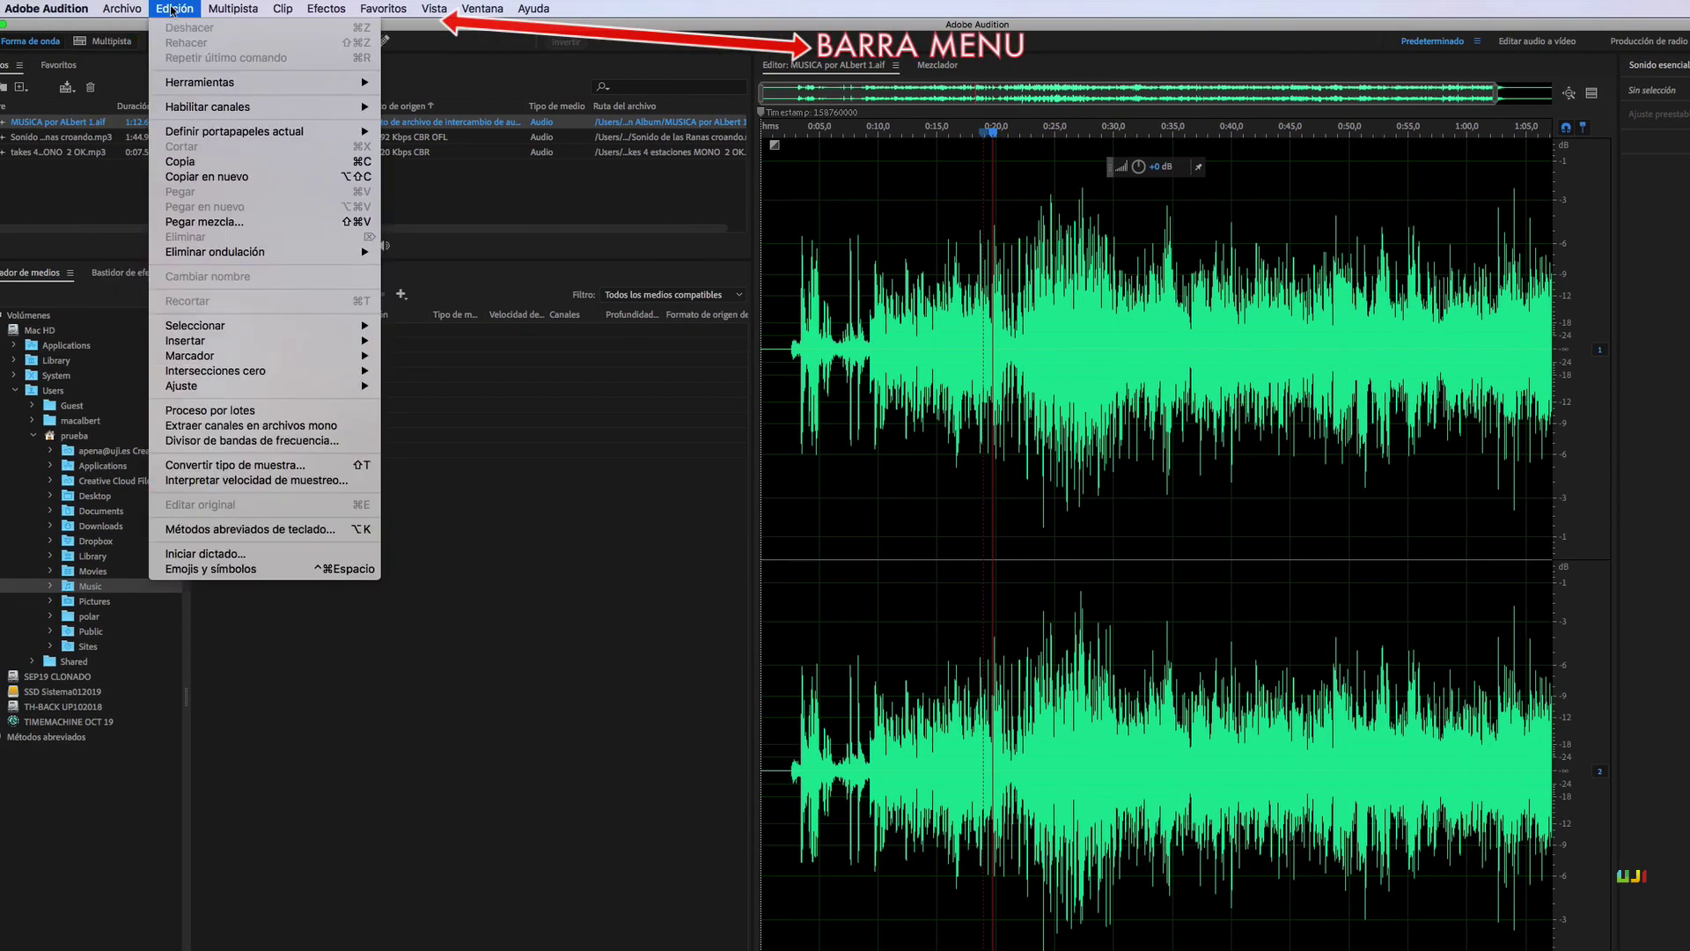
pyautogui.moveTo(333, 9)
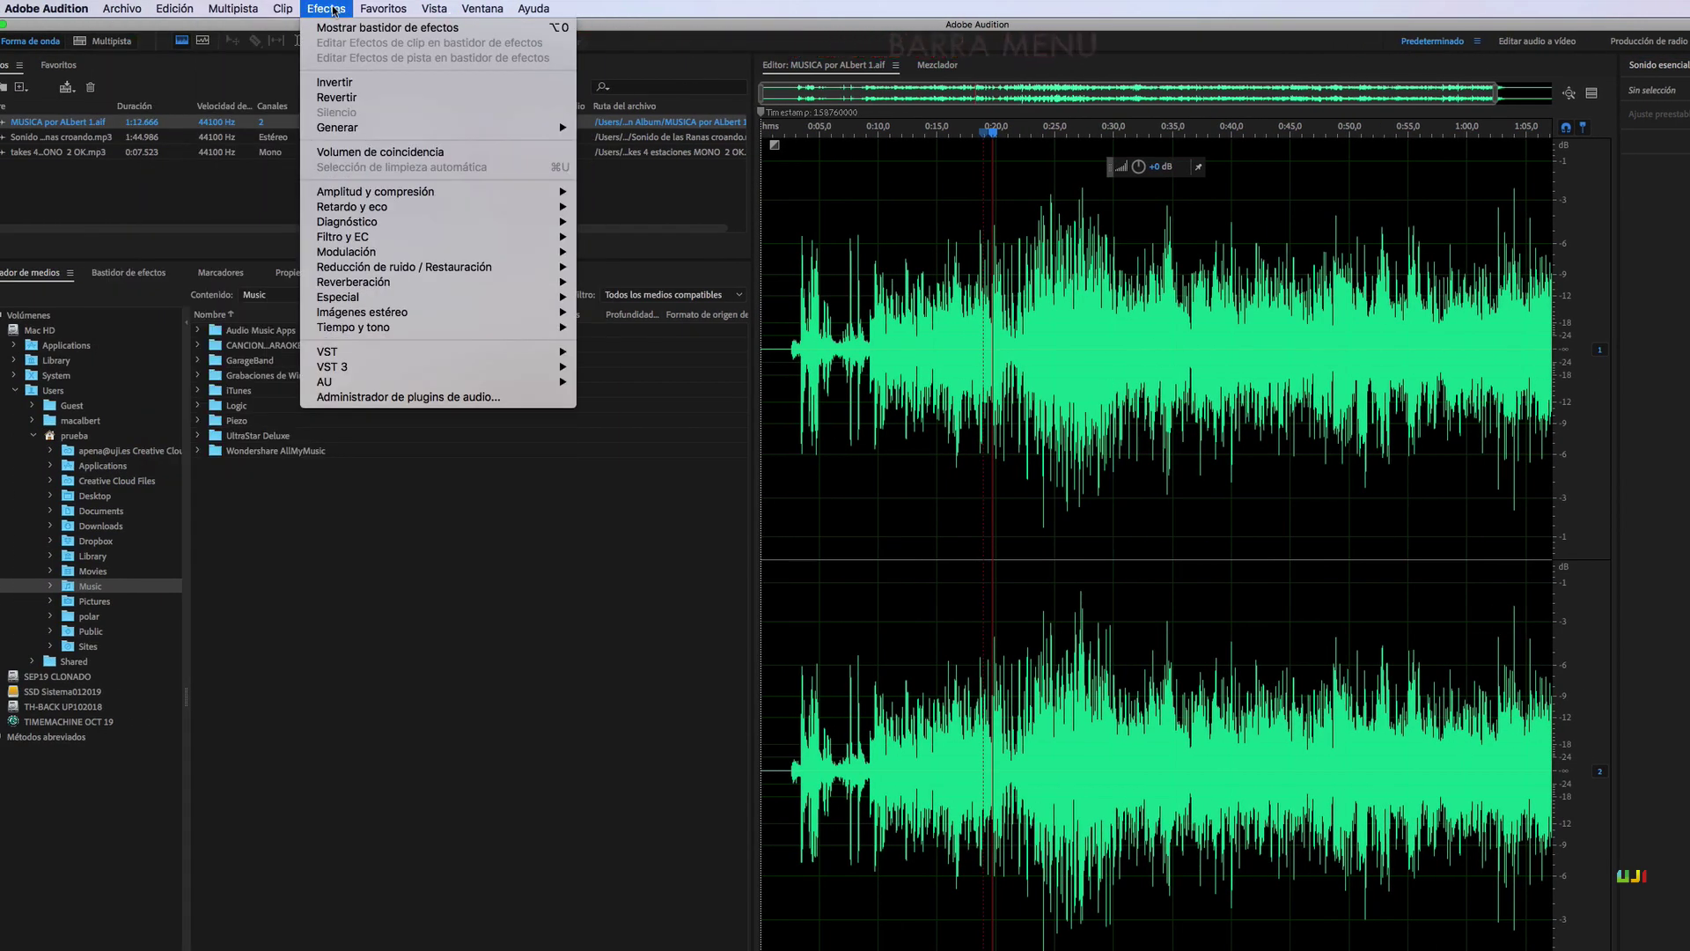
pyautogui.moveTo(432, 10)
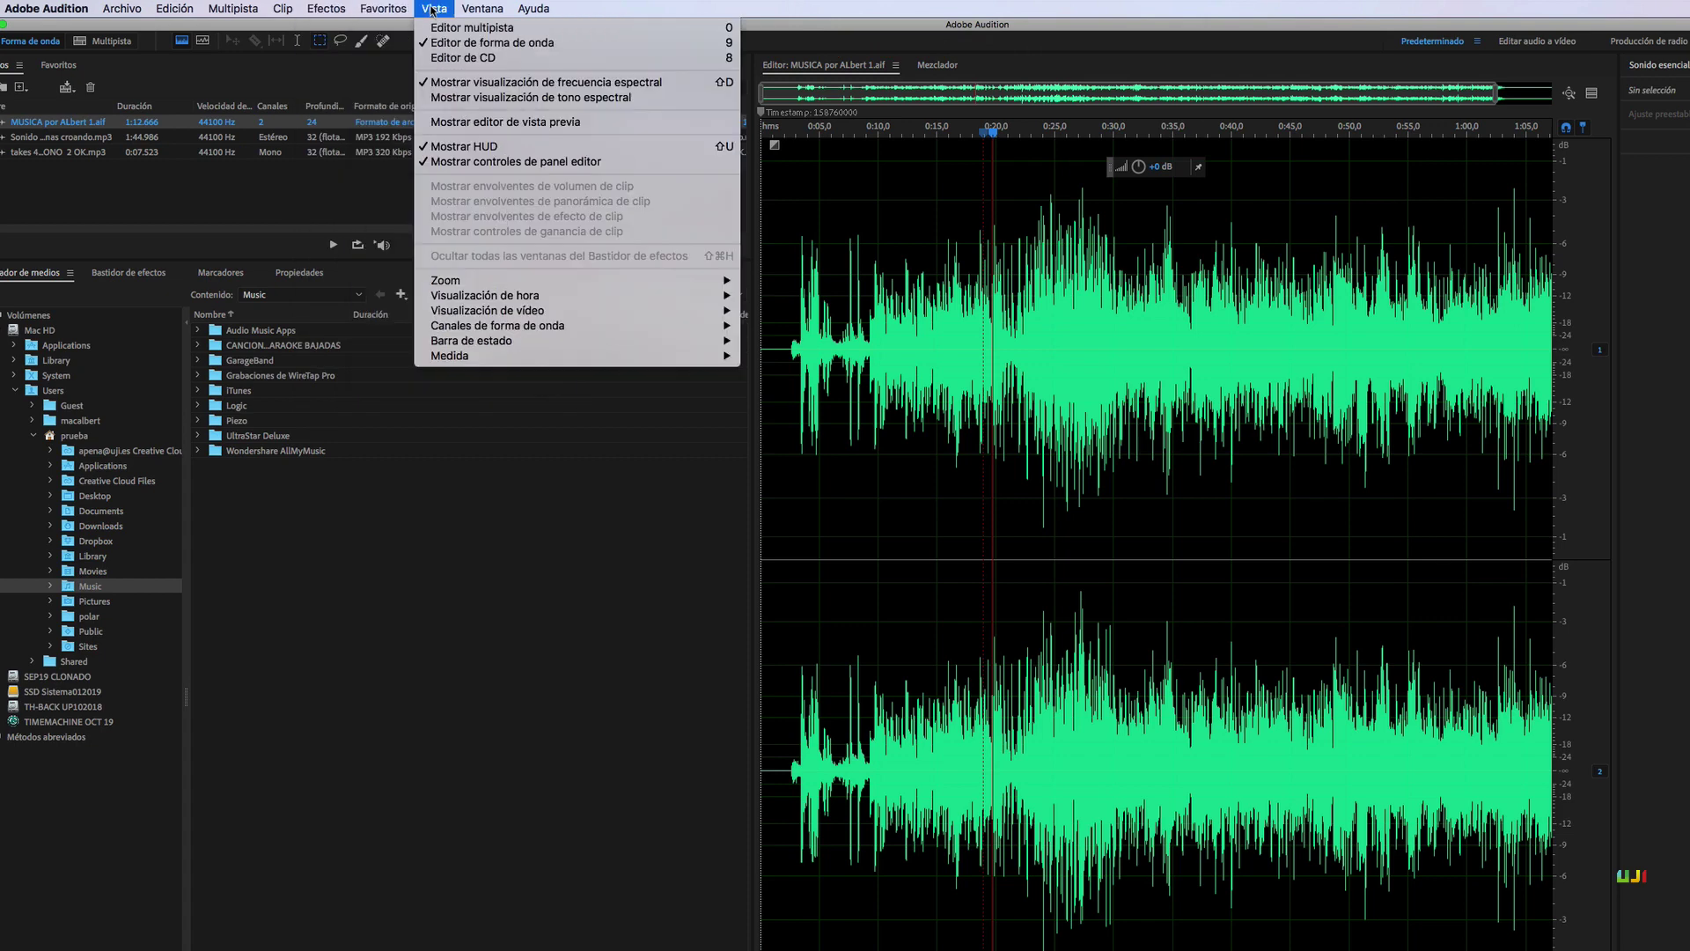
pyautogui.moveTo(223, 9)
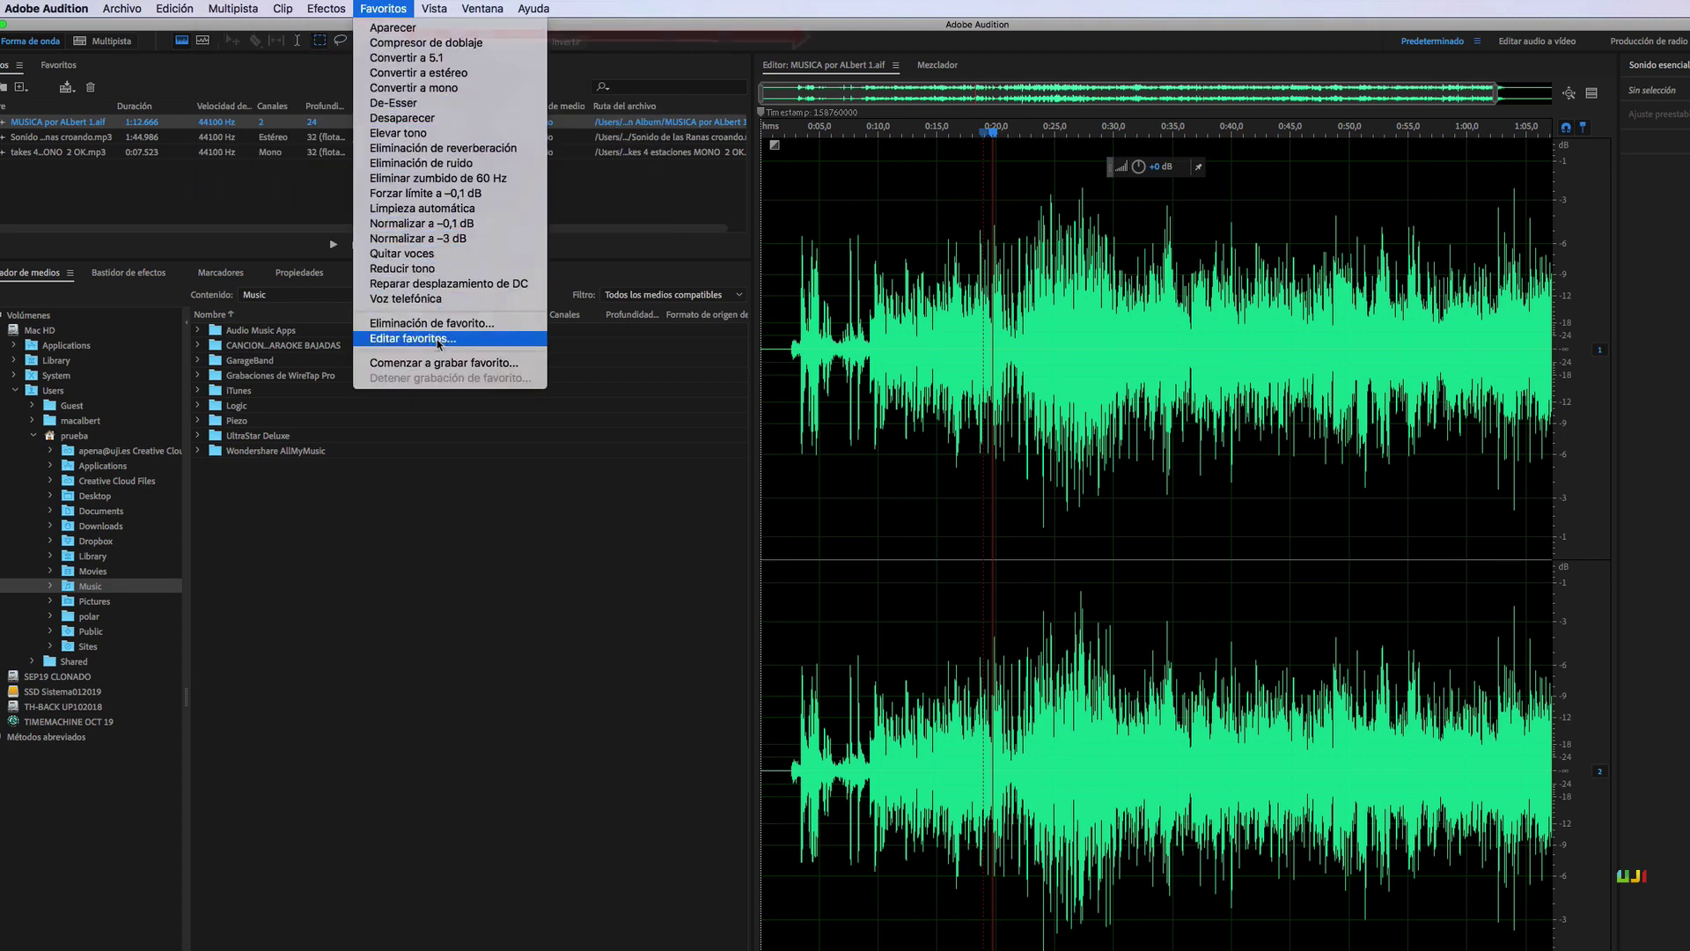
# - Activate the Time Selection tool, and check the Mixer (Mezclador) before returning to the waveform Editor
pyautogui.click(363, 37)
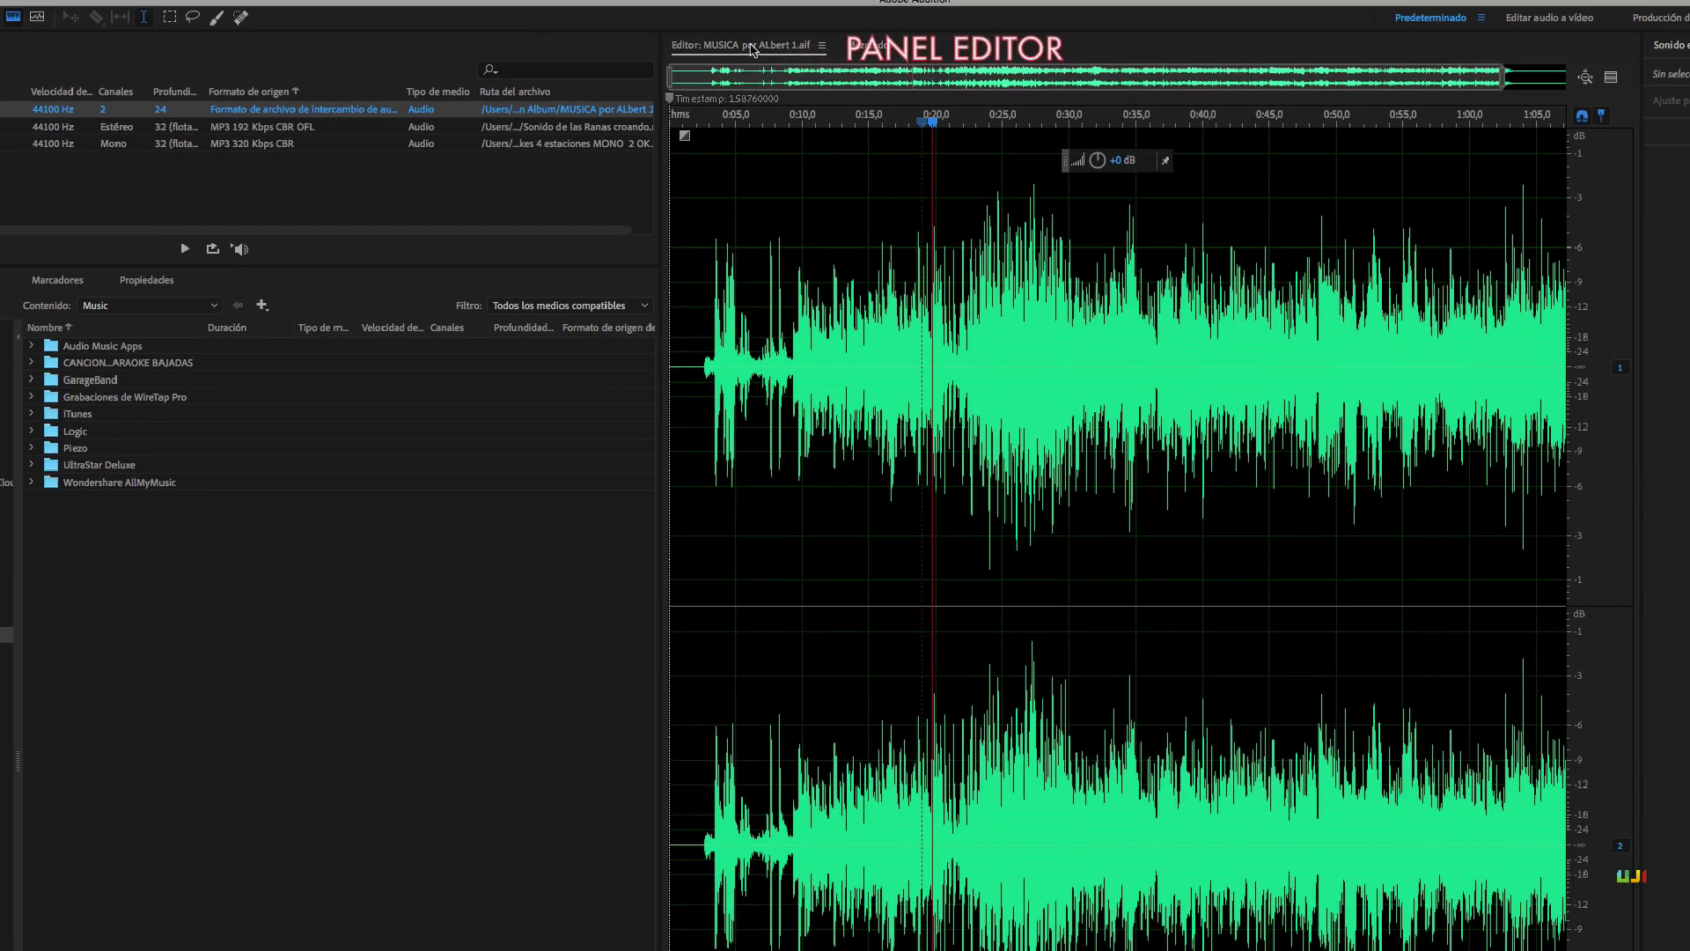
pyautogui.click(869, 45)
pyautogui.click(747, 49)
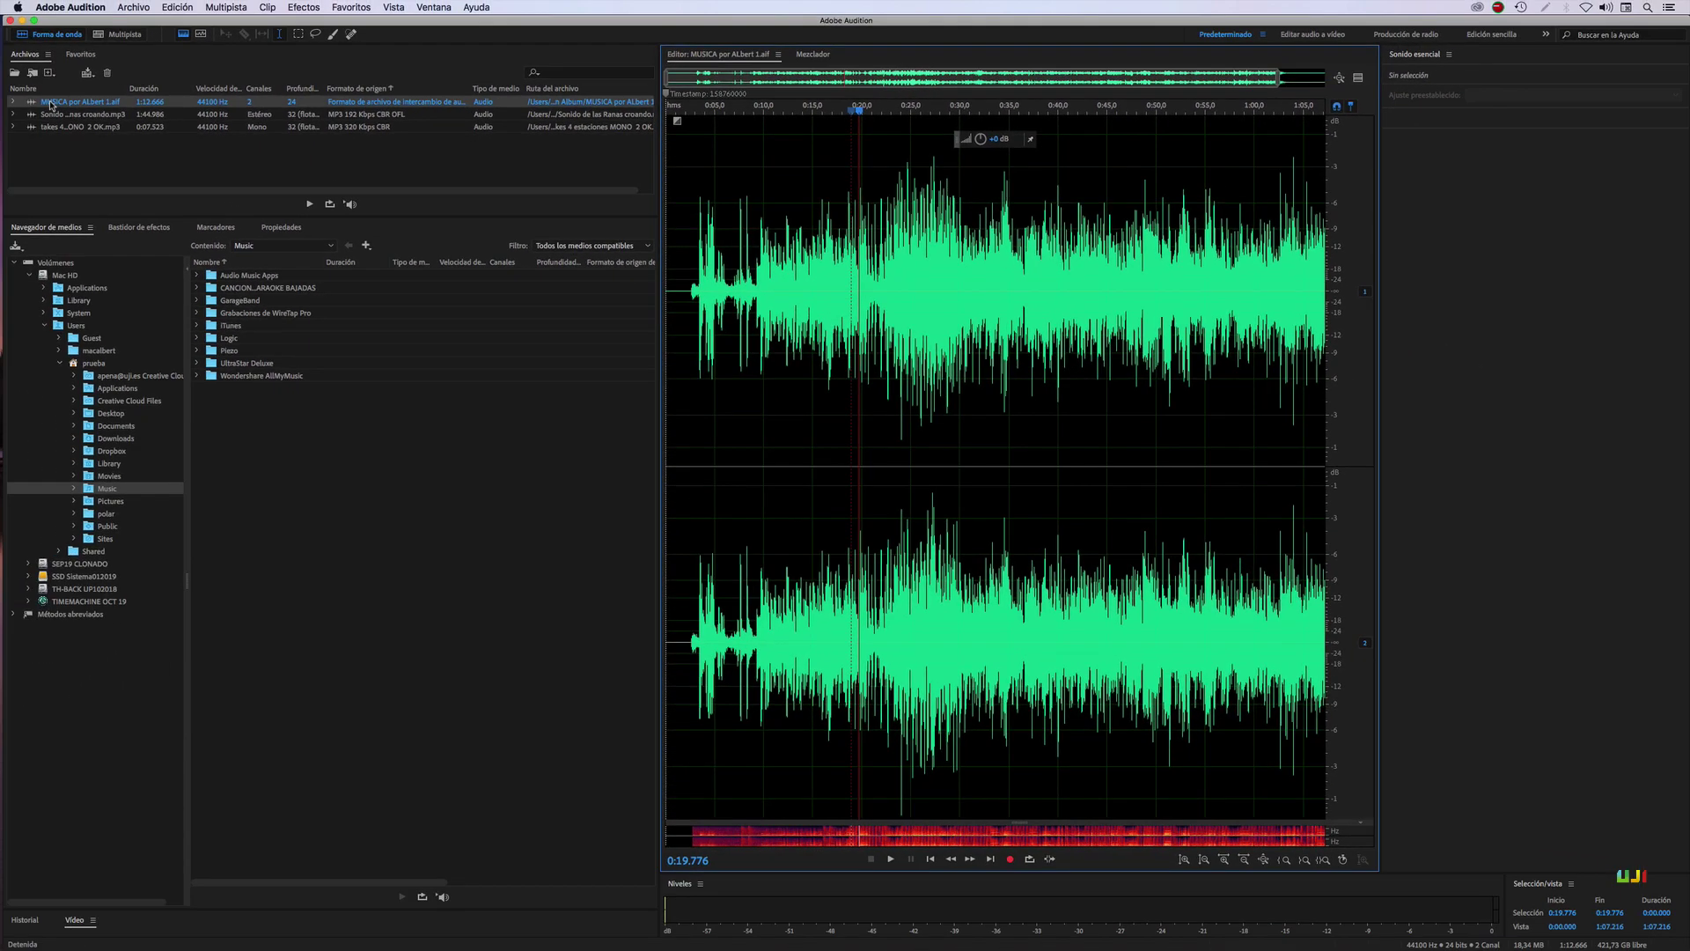
# - Look over the files list, effects rack, markers, media browser, levels and essential sound areas of the workspace
pyautogui.click(51, 105)
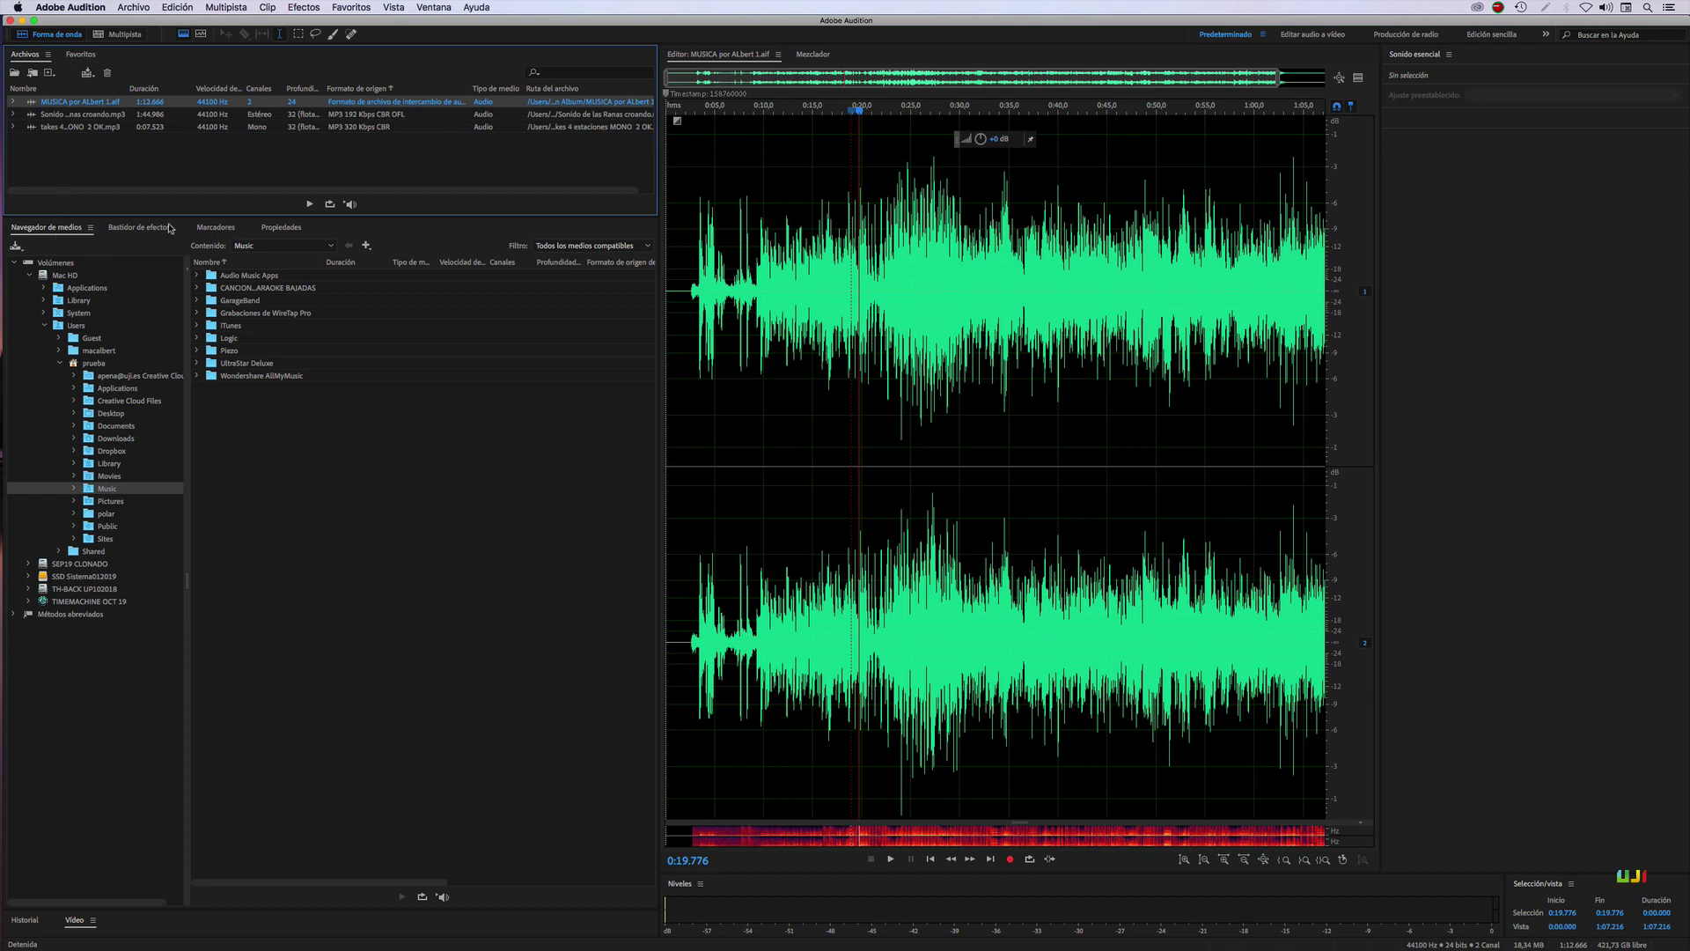
pyautogui.click(141, 227)
pyautogui.click(214, 229)
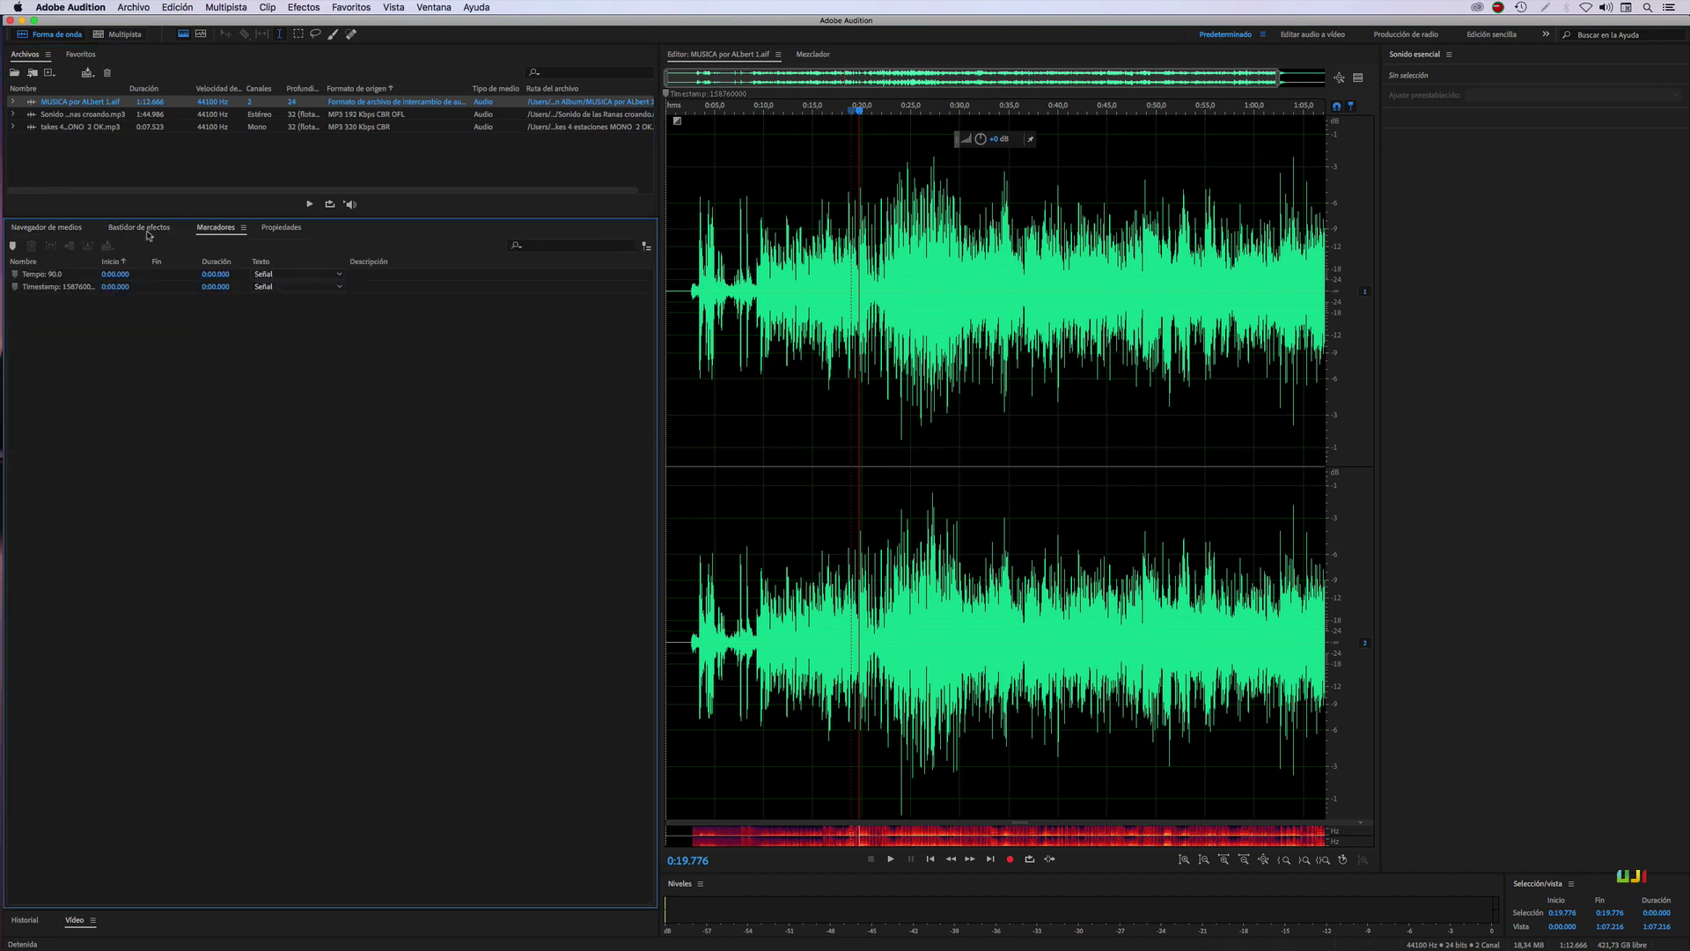
pyautogui.click(30, 229)
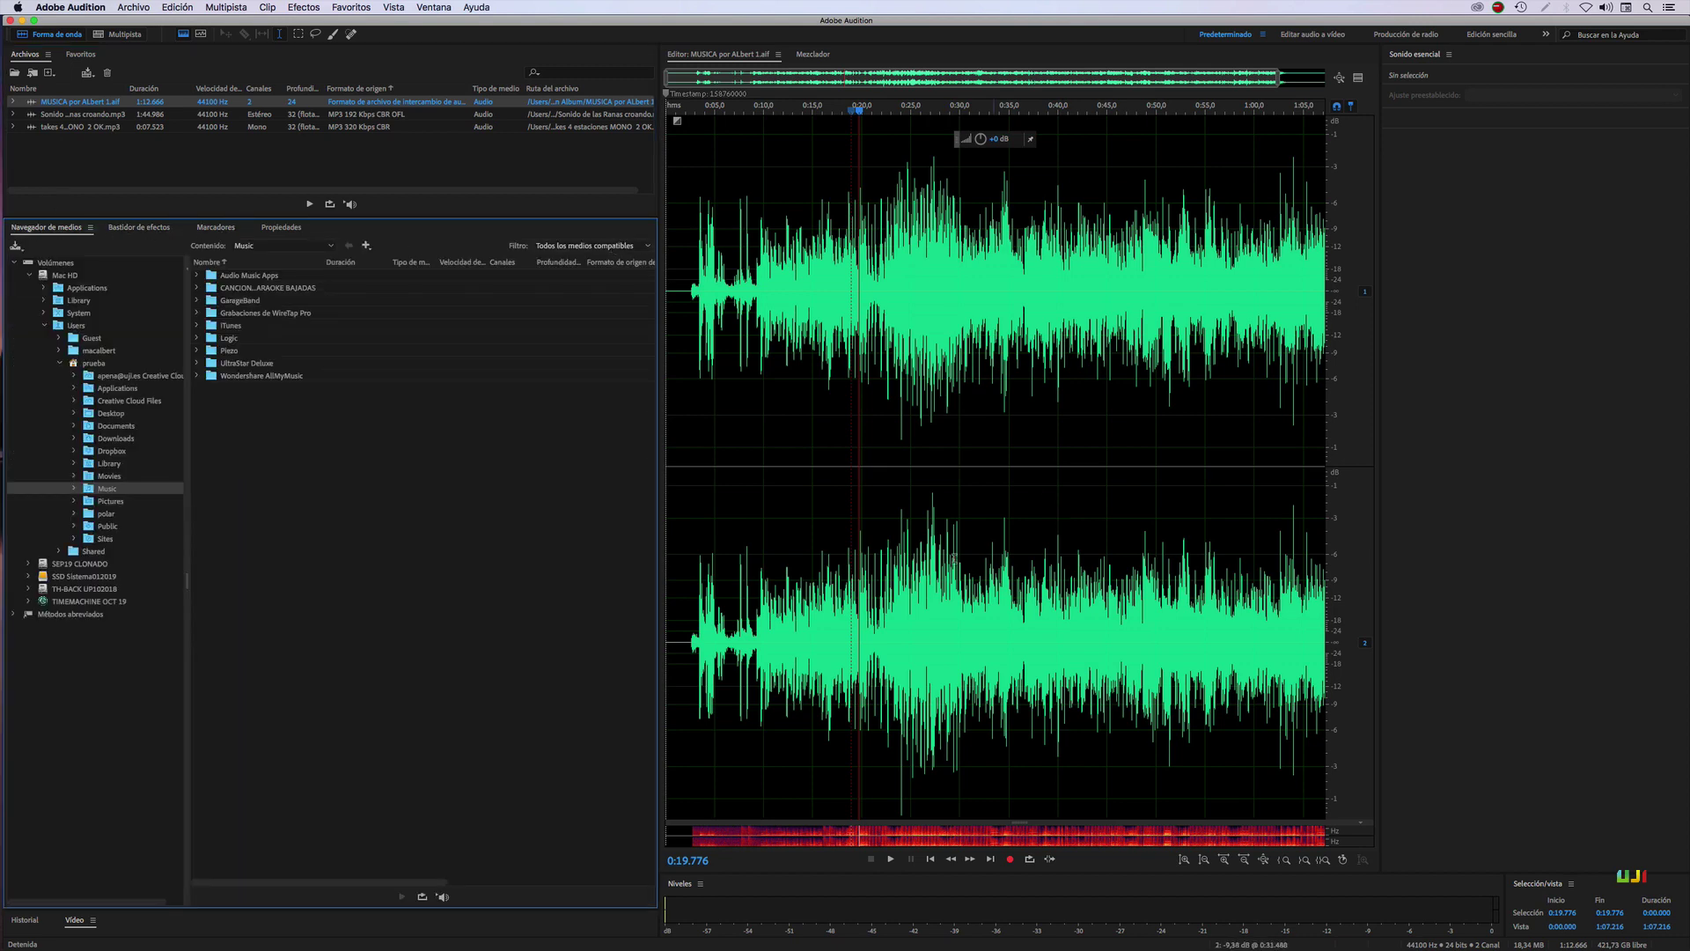
pyautogui.click(728, 896)
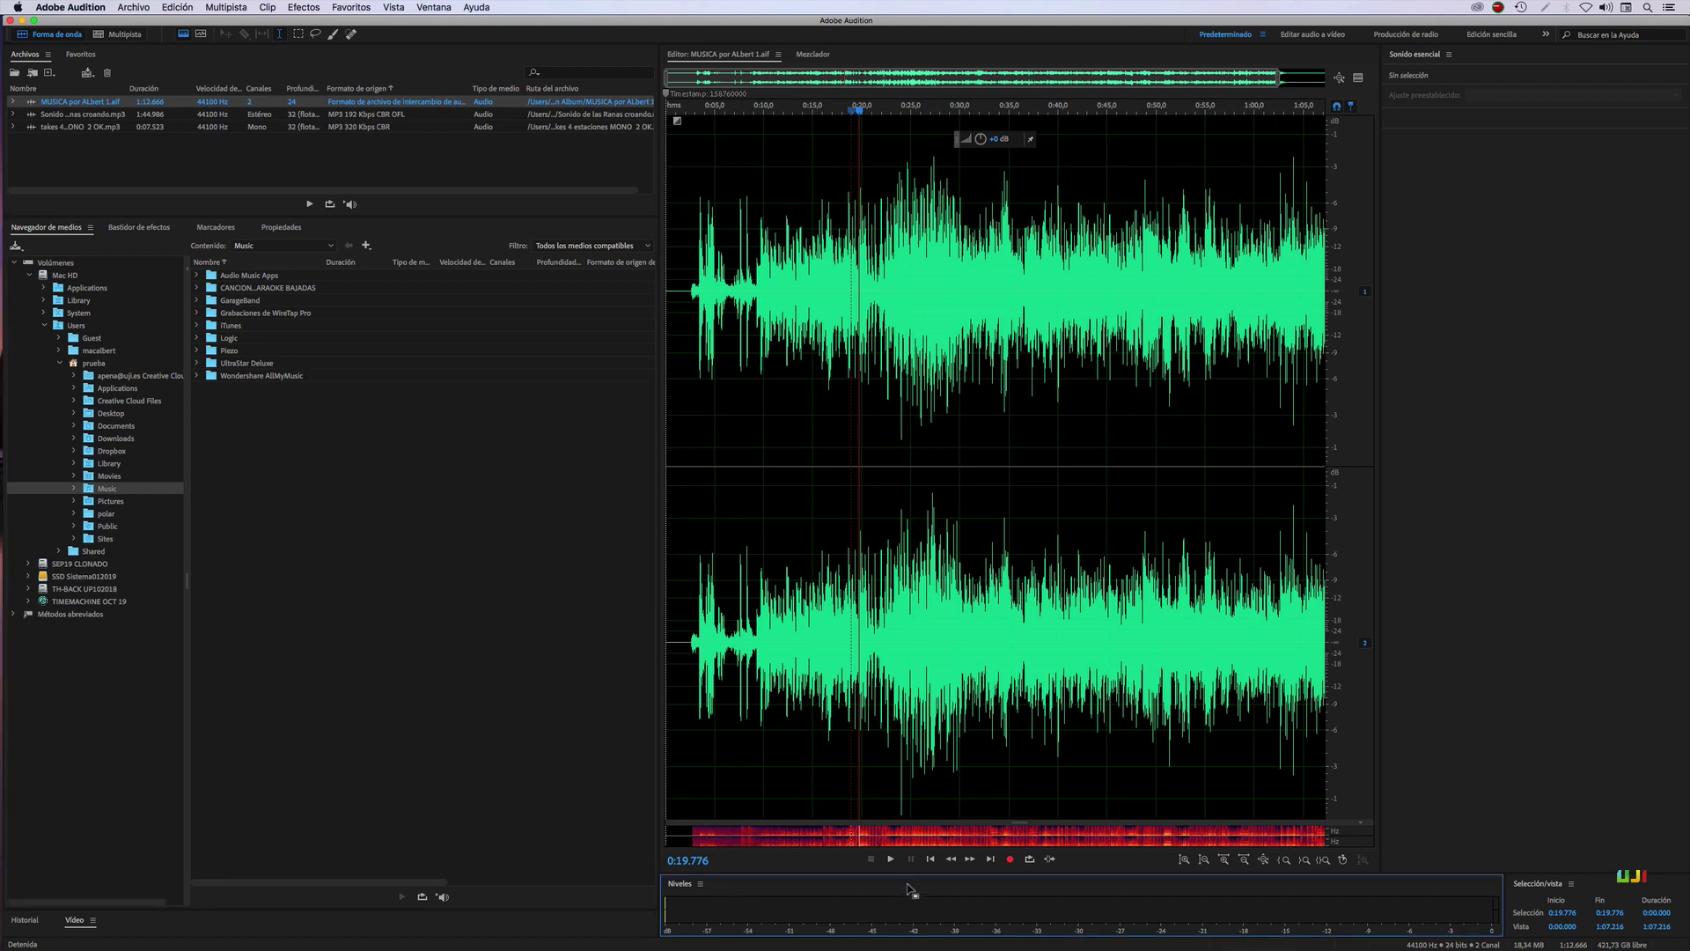
pyautogui.click(1495, 61)
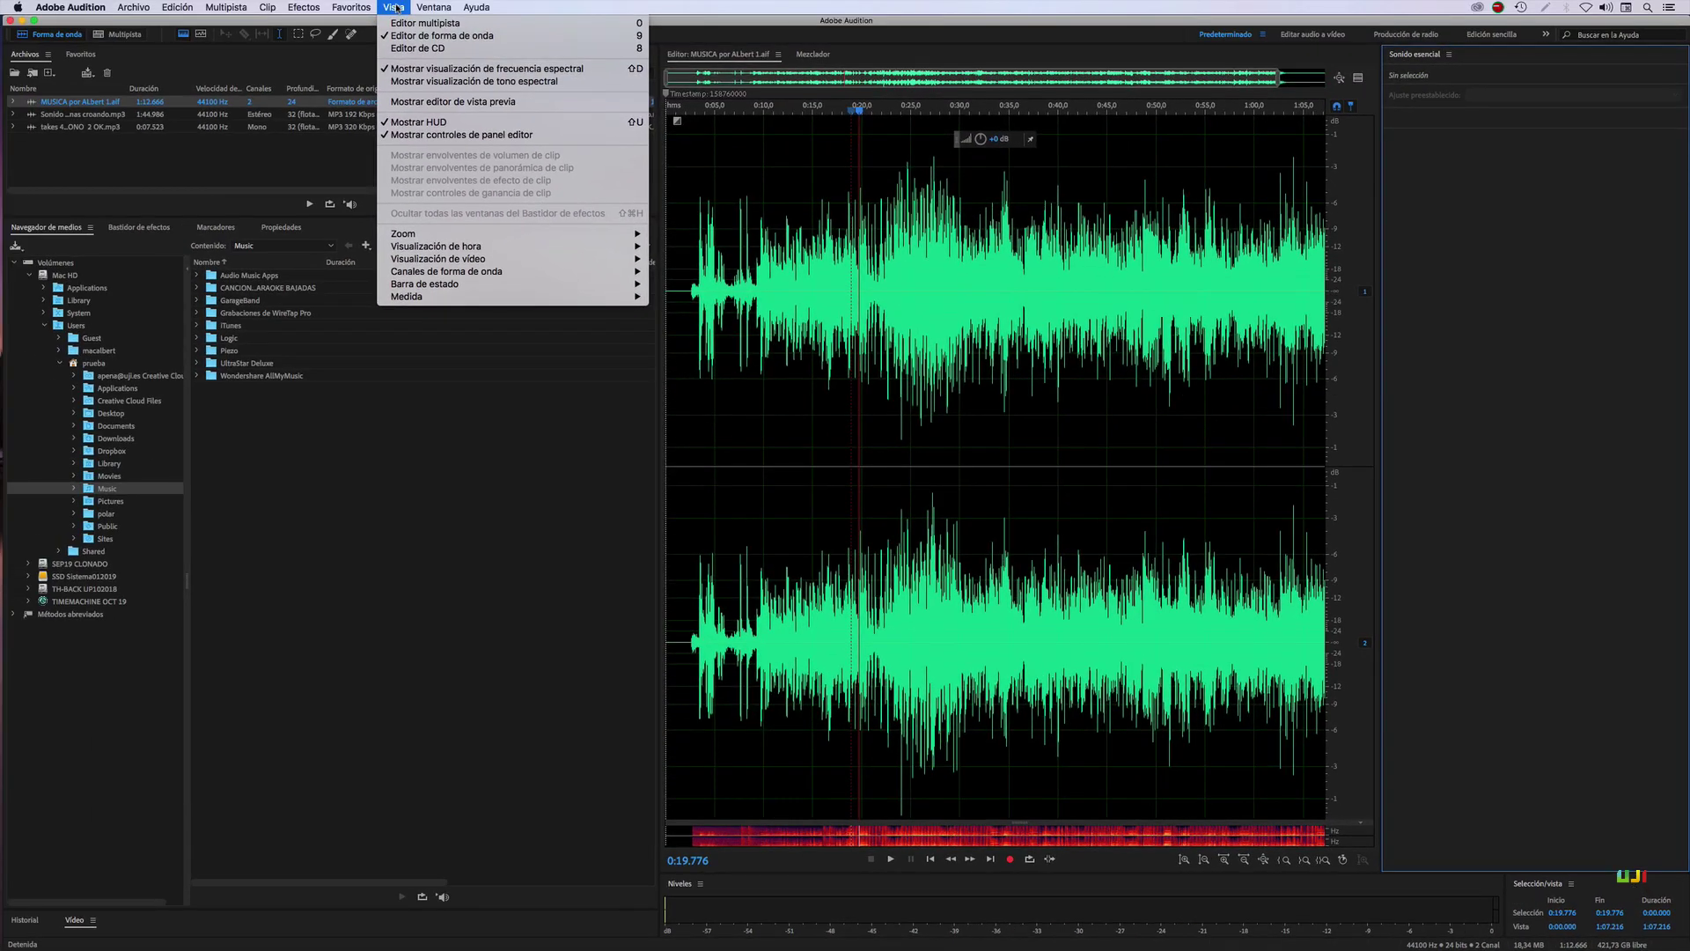
# - Examine which information the status bar (Barra de estado) can display
pyautogui.moveTo(476, 285)
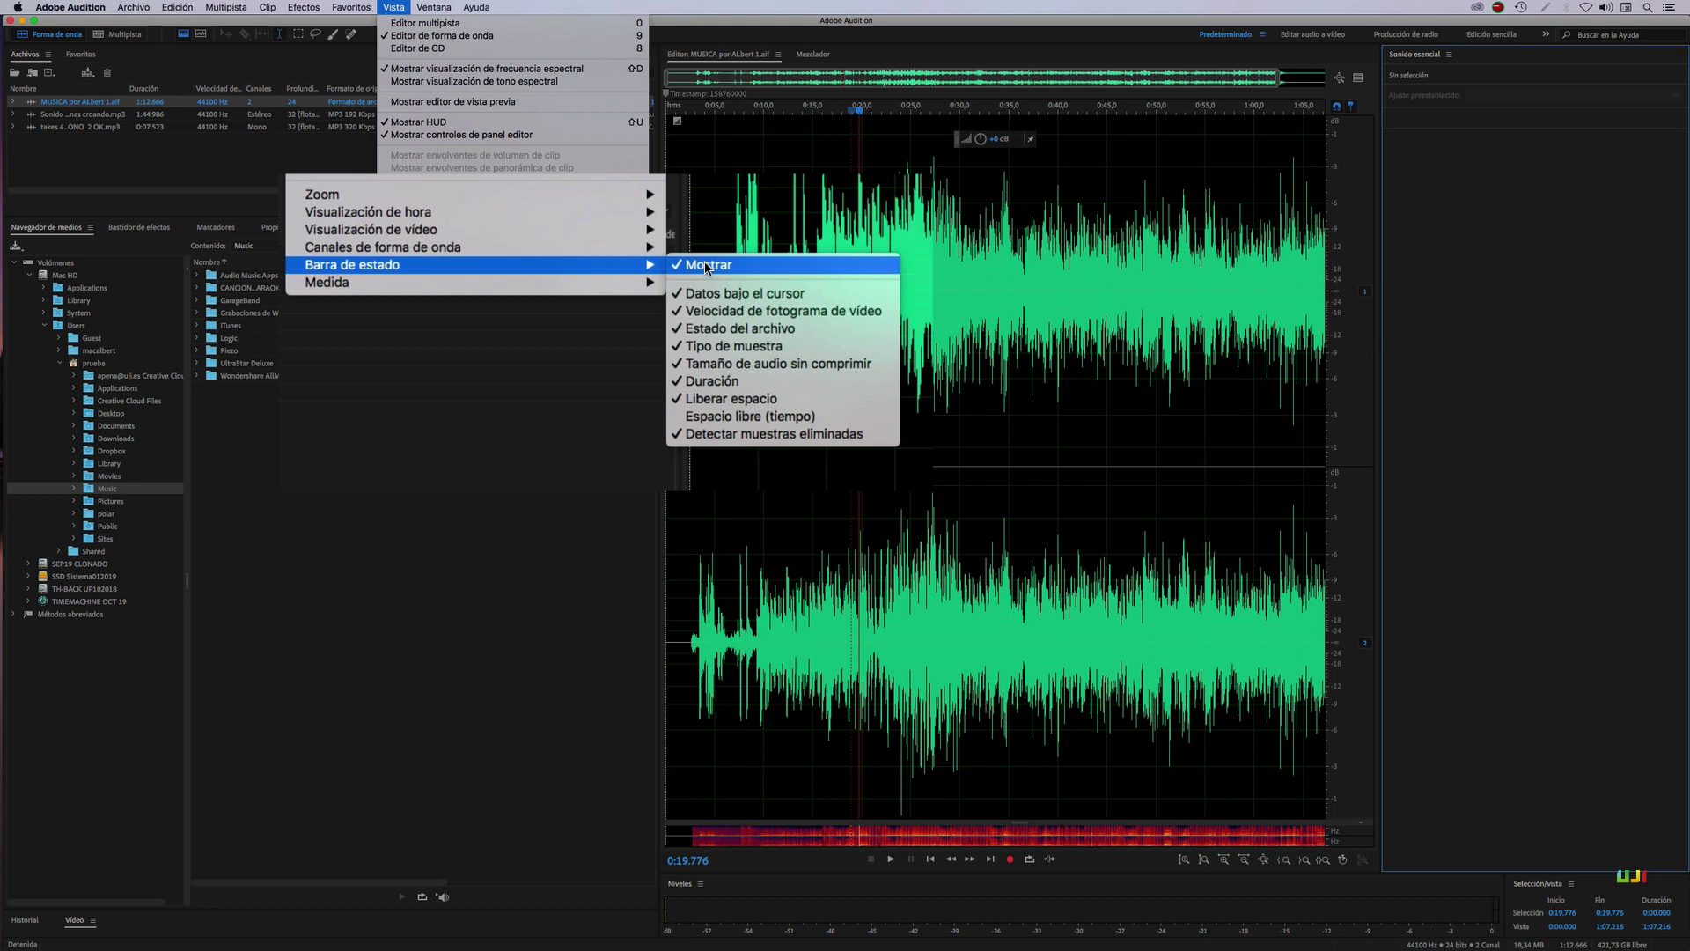
pyautogui.click(678, 285)
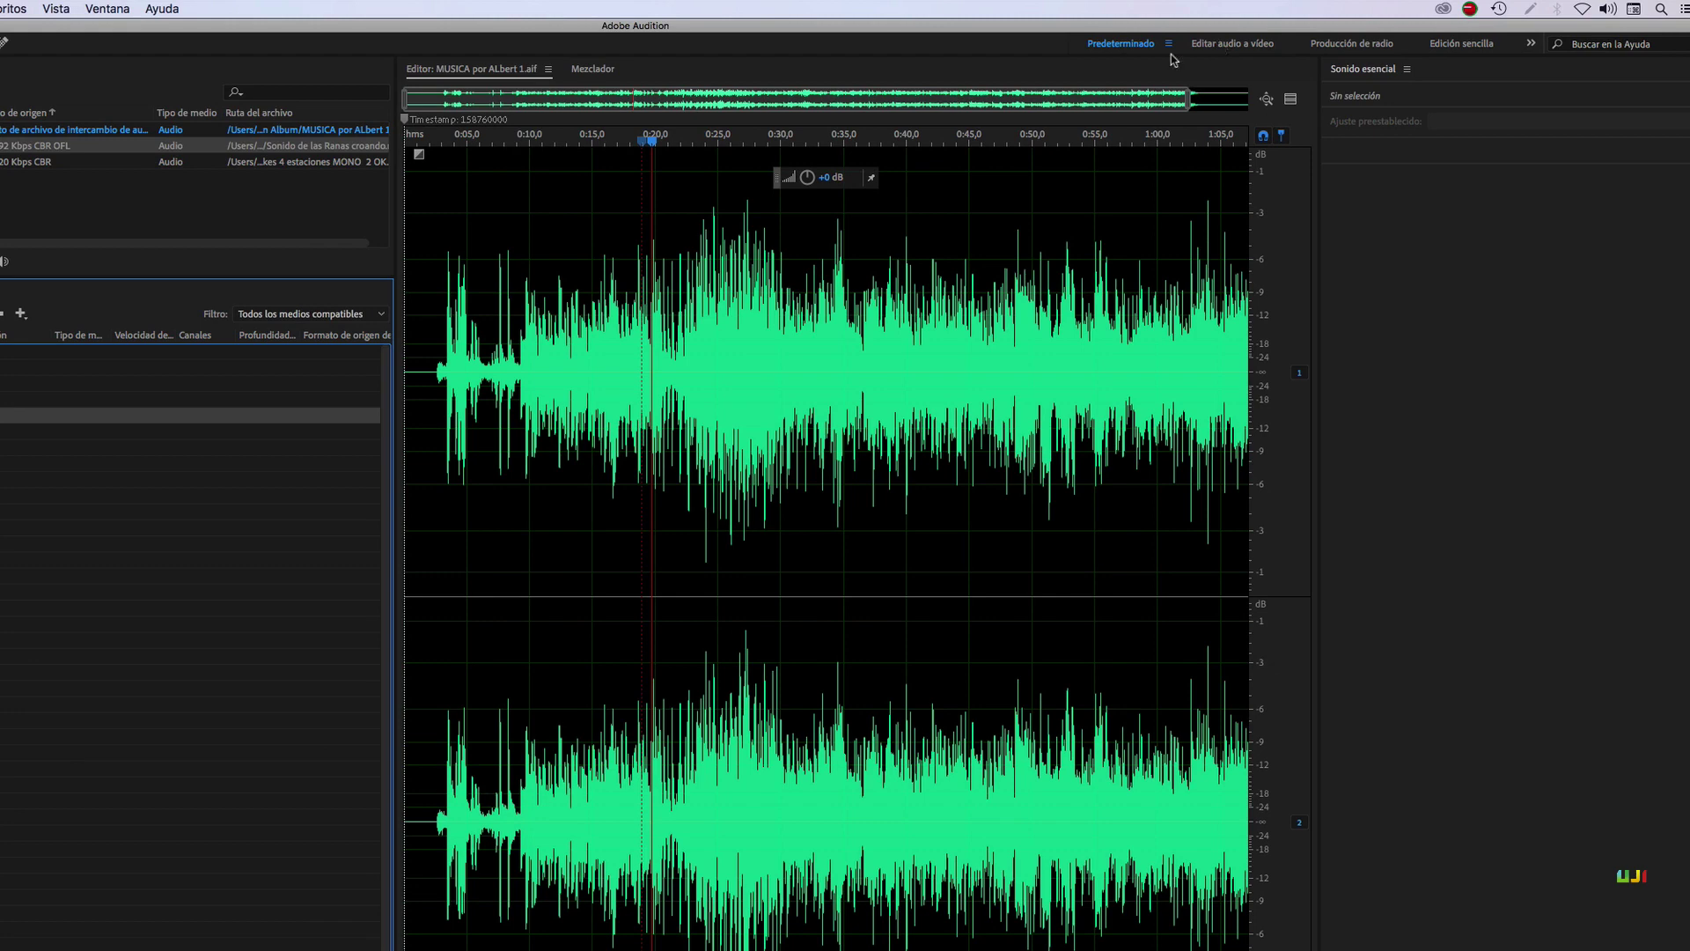
# - View the Editar audio a vídeo, Producción de radio and Edición sencilla workspaces, check the additional ones, and return to Predeterminado
pyautogui.click(1221, 46)
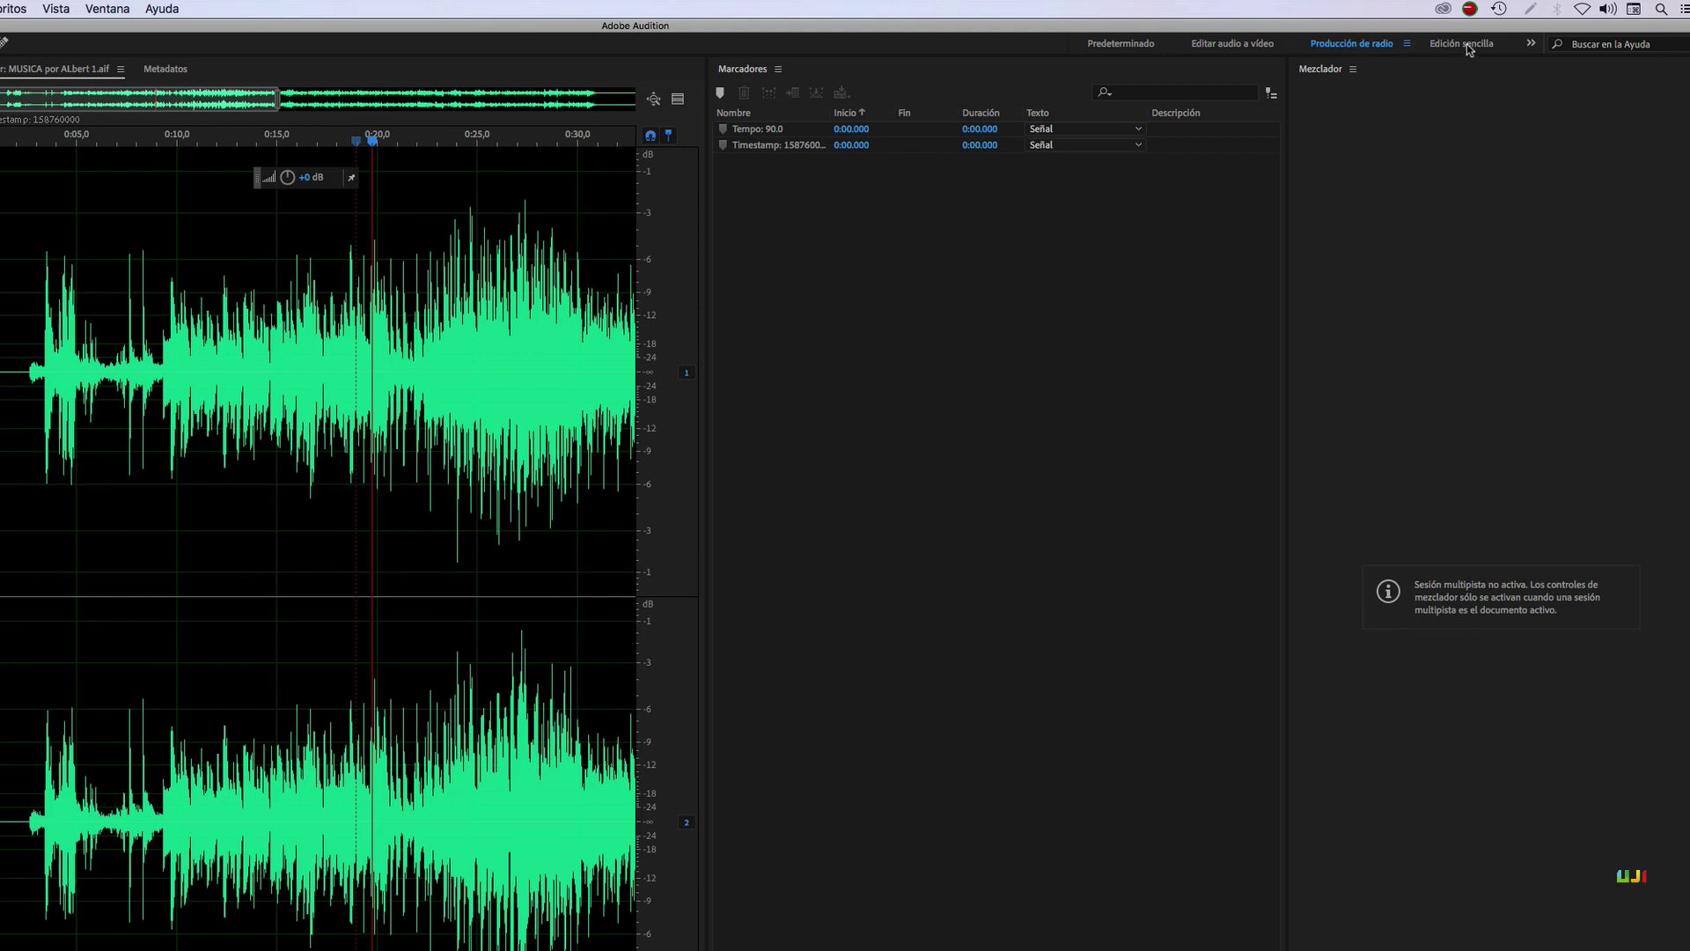
pyautogui.click(1466, 46)
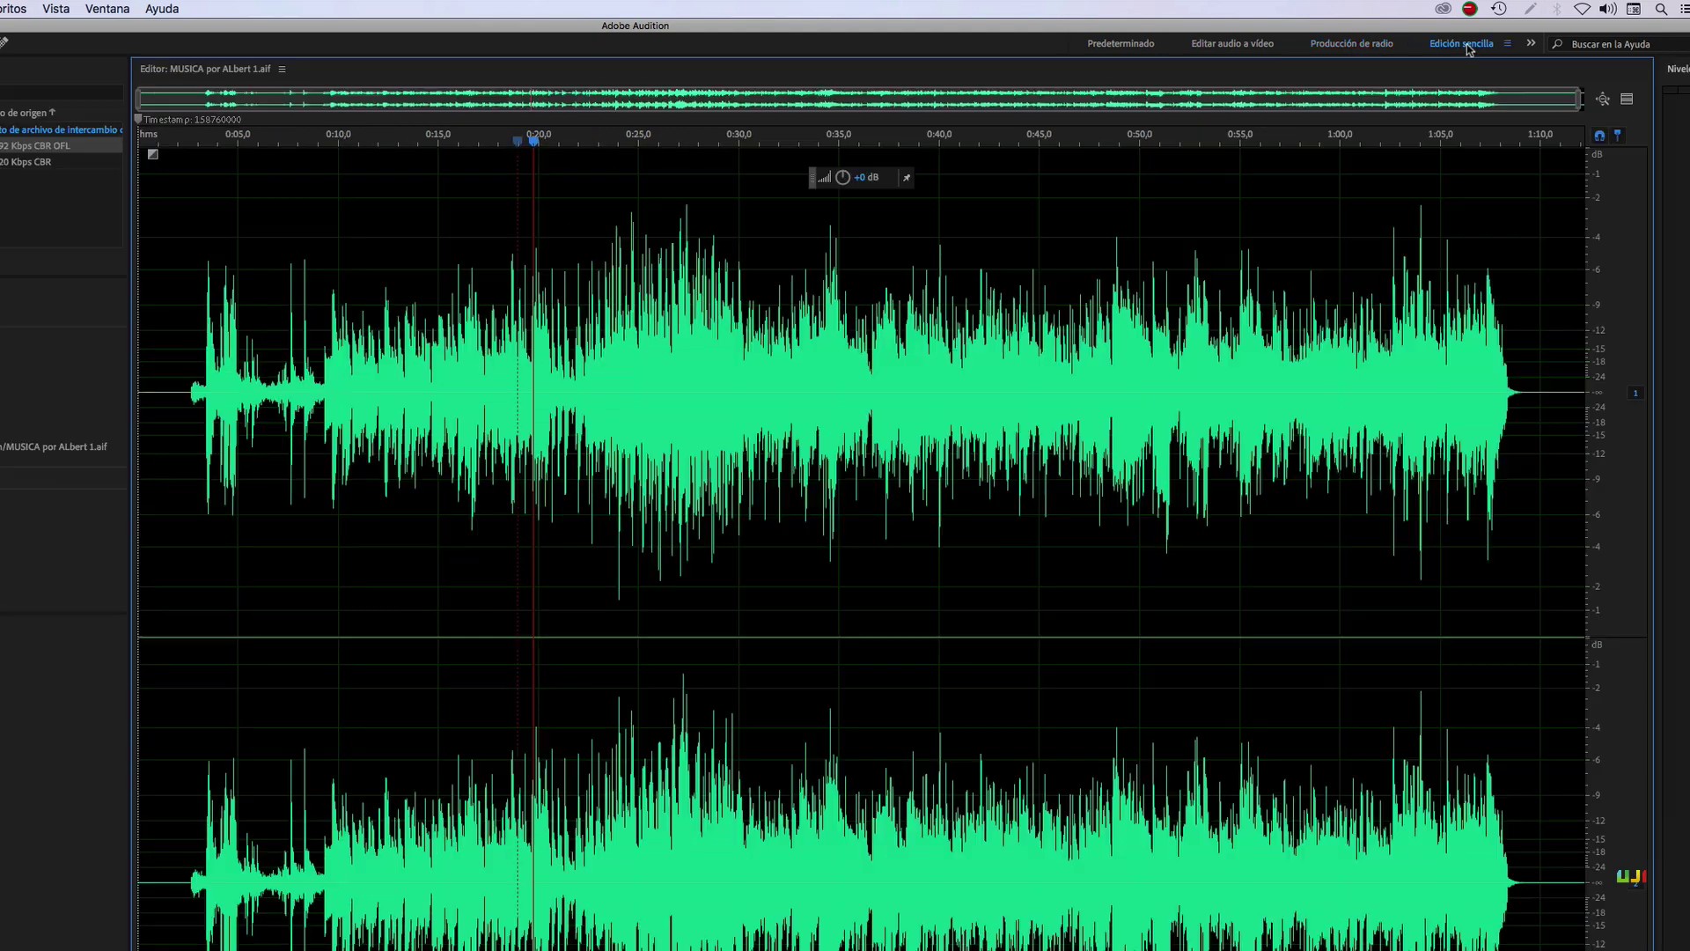
pyautogui.click(1531, 44)
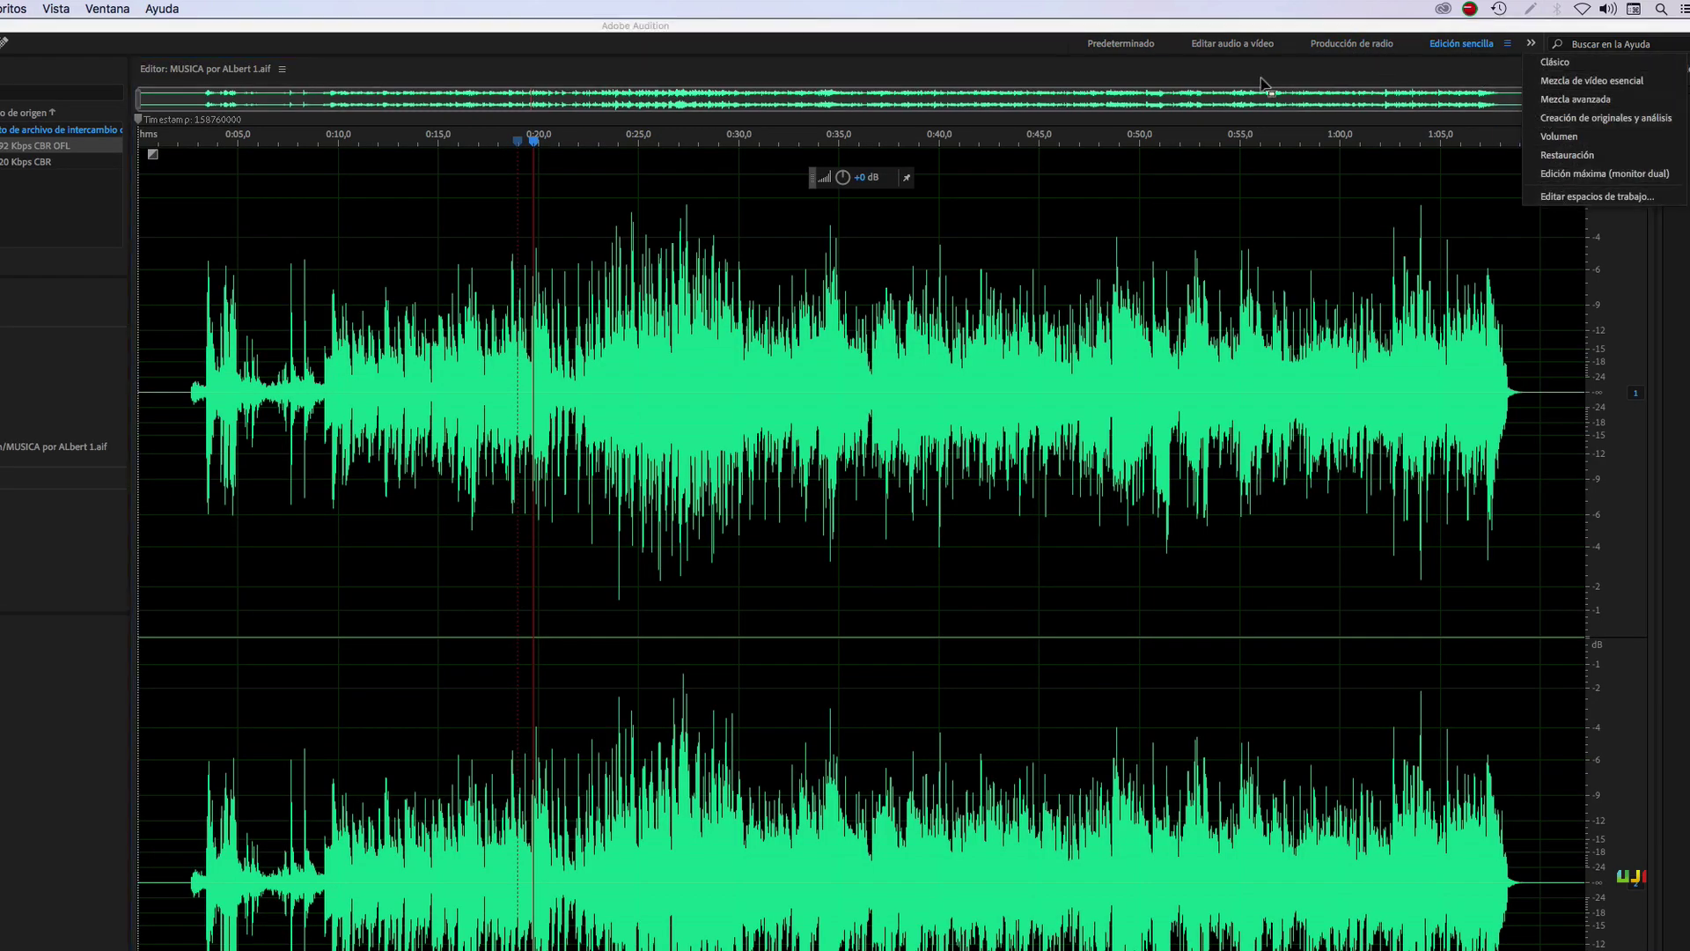
pyautogui.click(1120, 46)
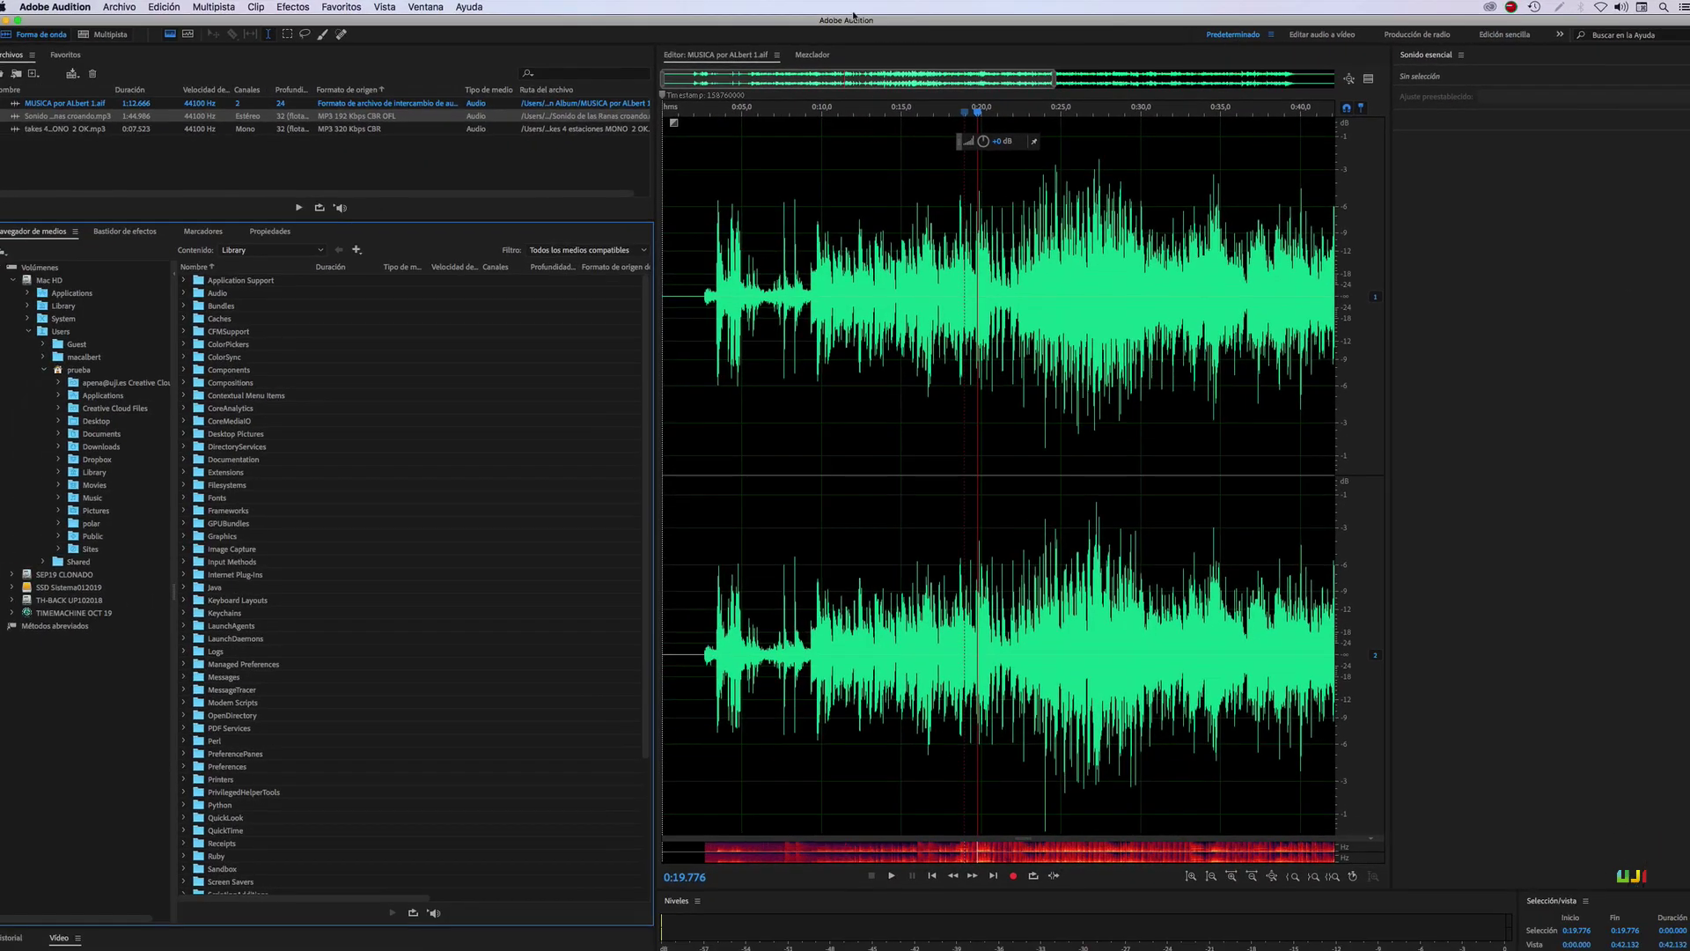
# - Review the available panels and the Espacio de trabajo options, leaving the current workspace selected
pyautogui.click(426, 8)
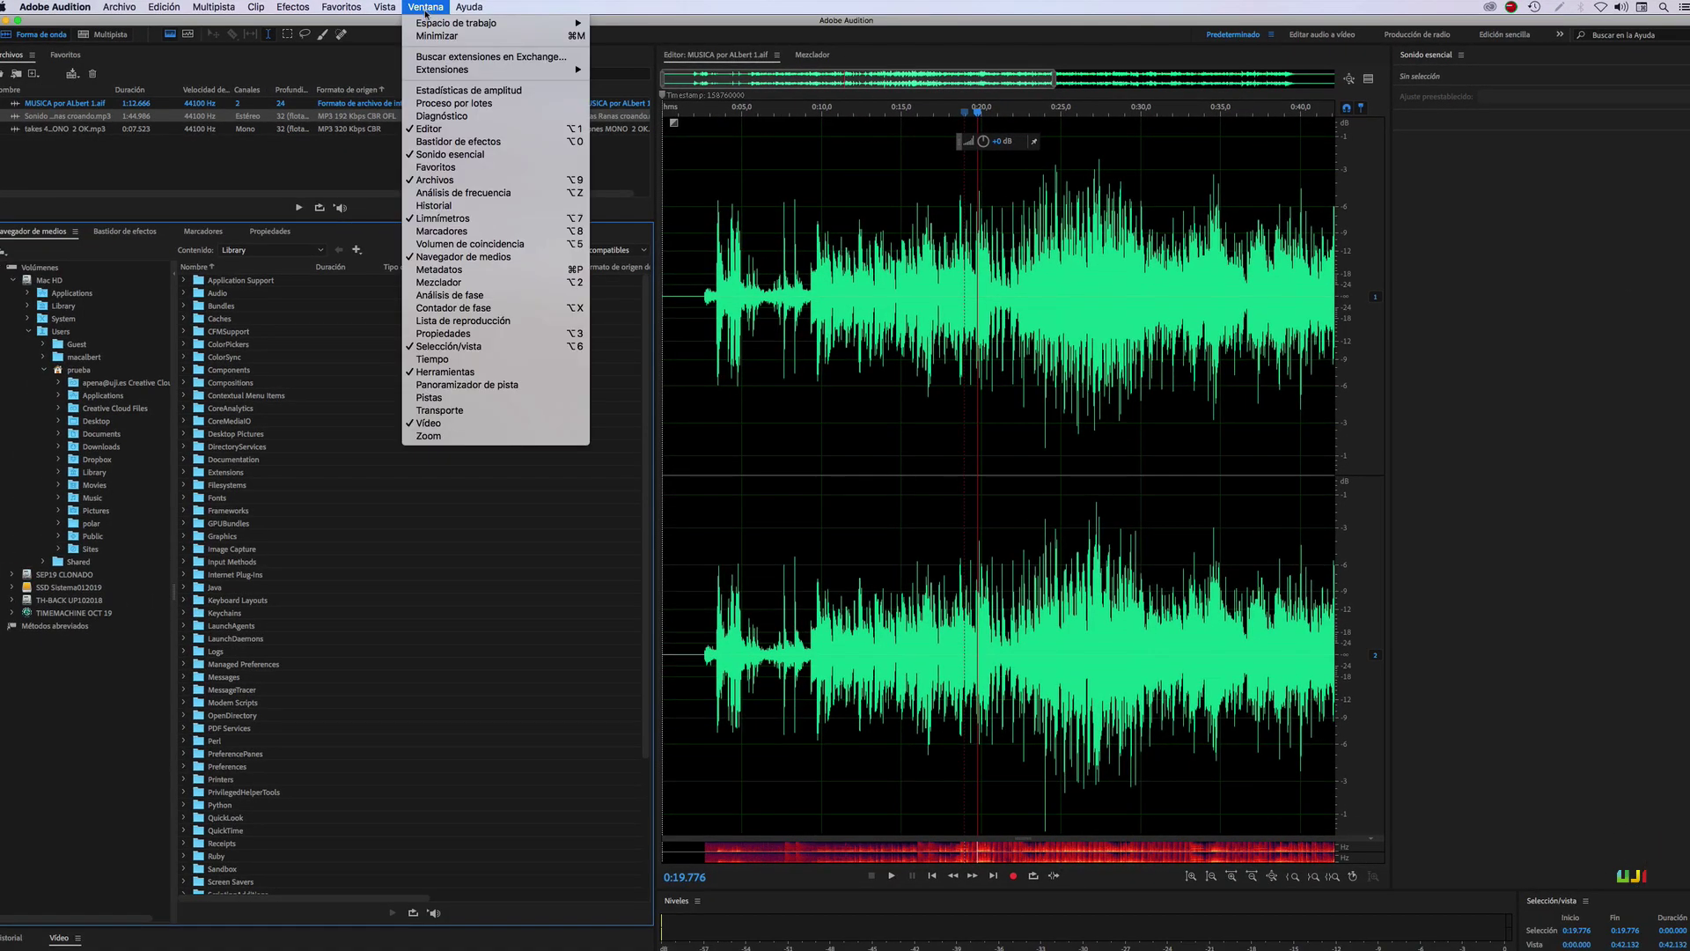
pyautogui.moveTo(431, 28)
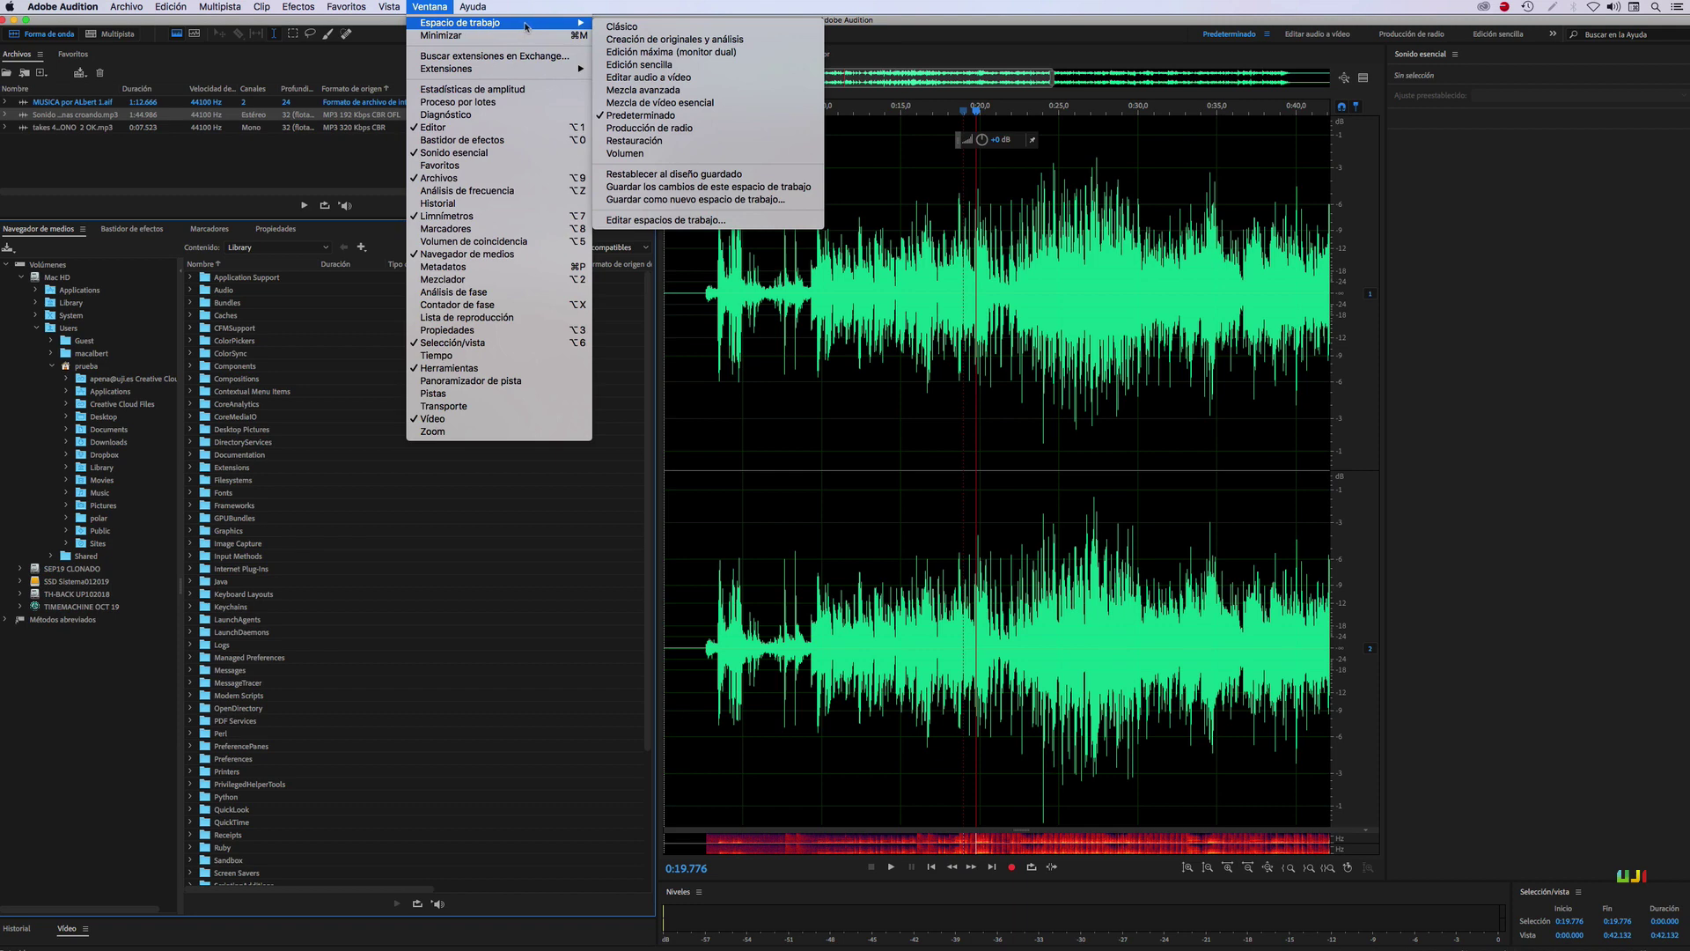
pyautogui.click(624, 439)
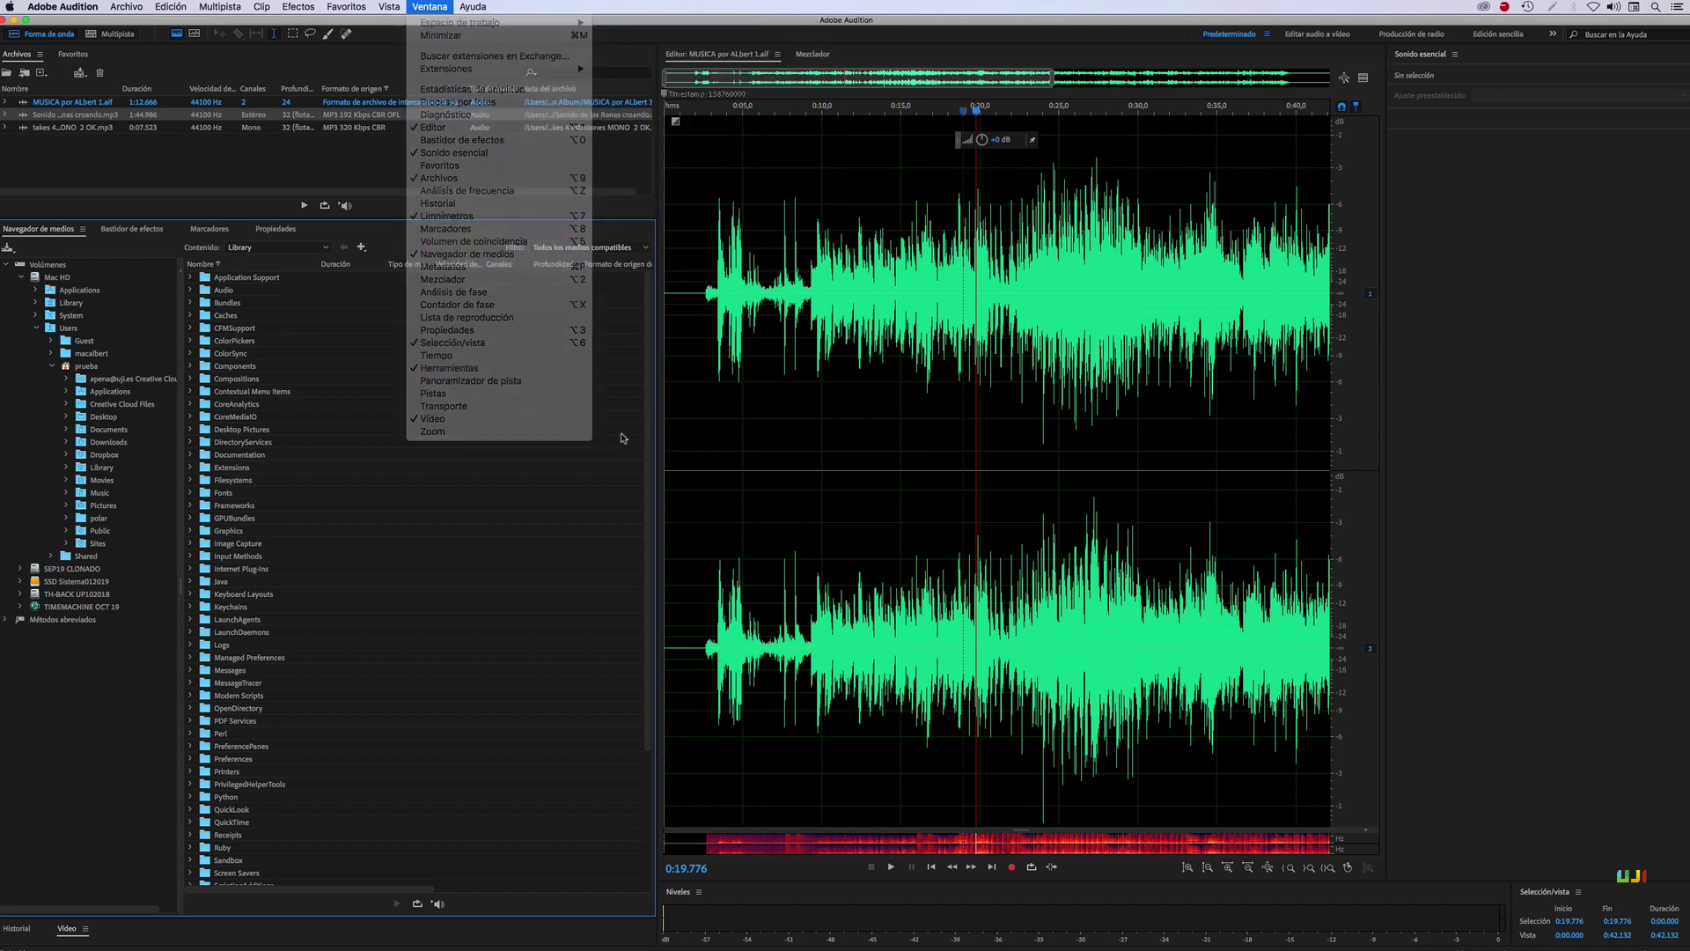
# - Activate the waveform editor, Archivos and Navegador de medios panels in turn, view the System folder, and return to the editor
pyautogui.click(718, 187)
pyautogui.click(565, 172)
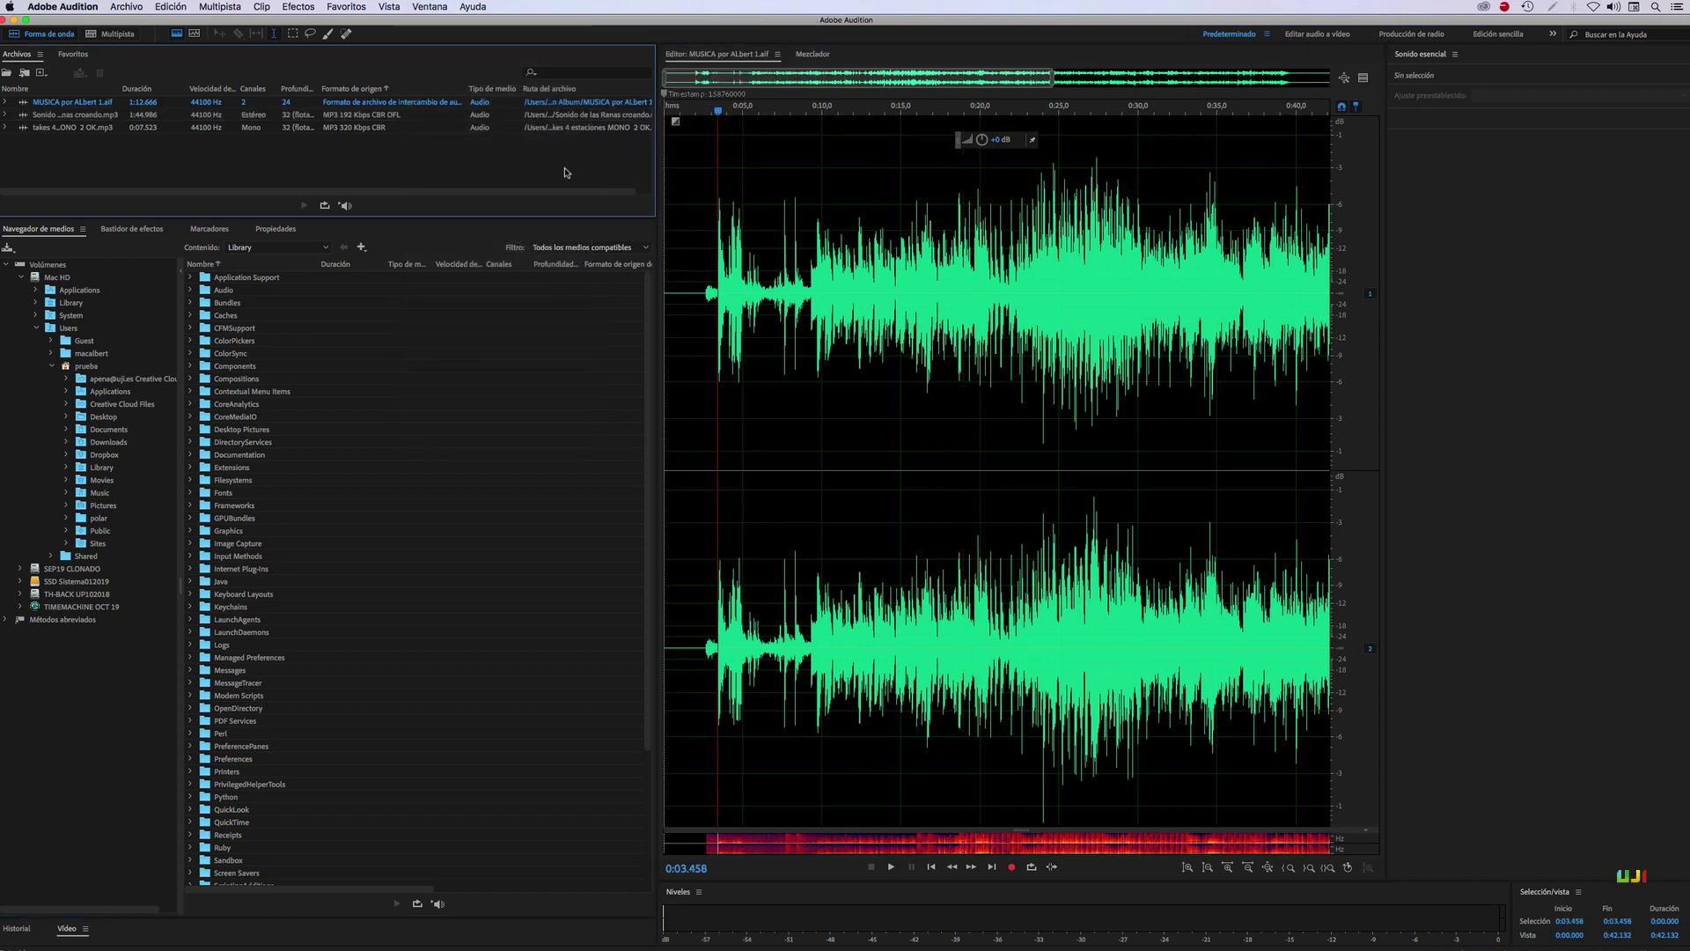
pyautogui.click(549, 321)
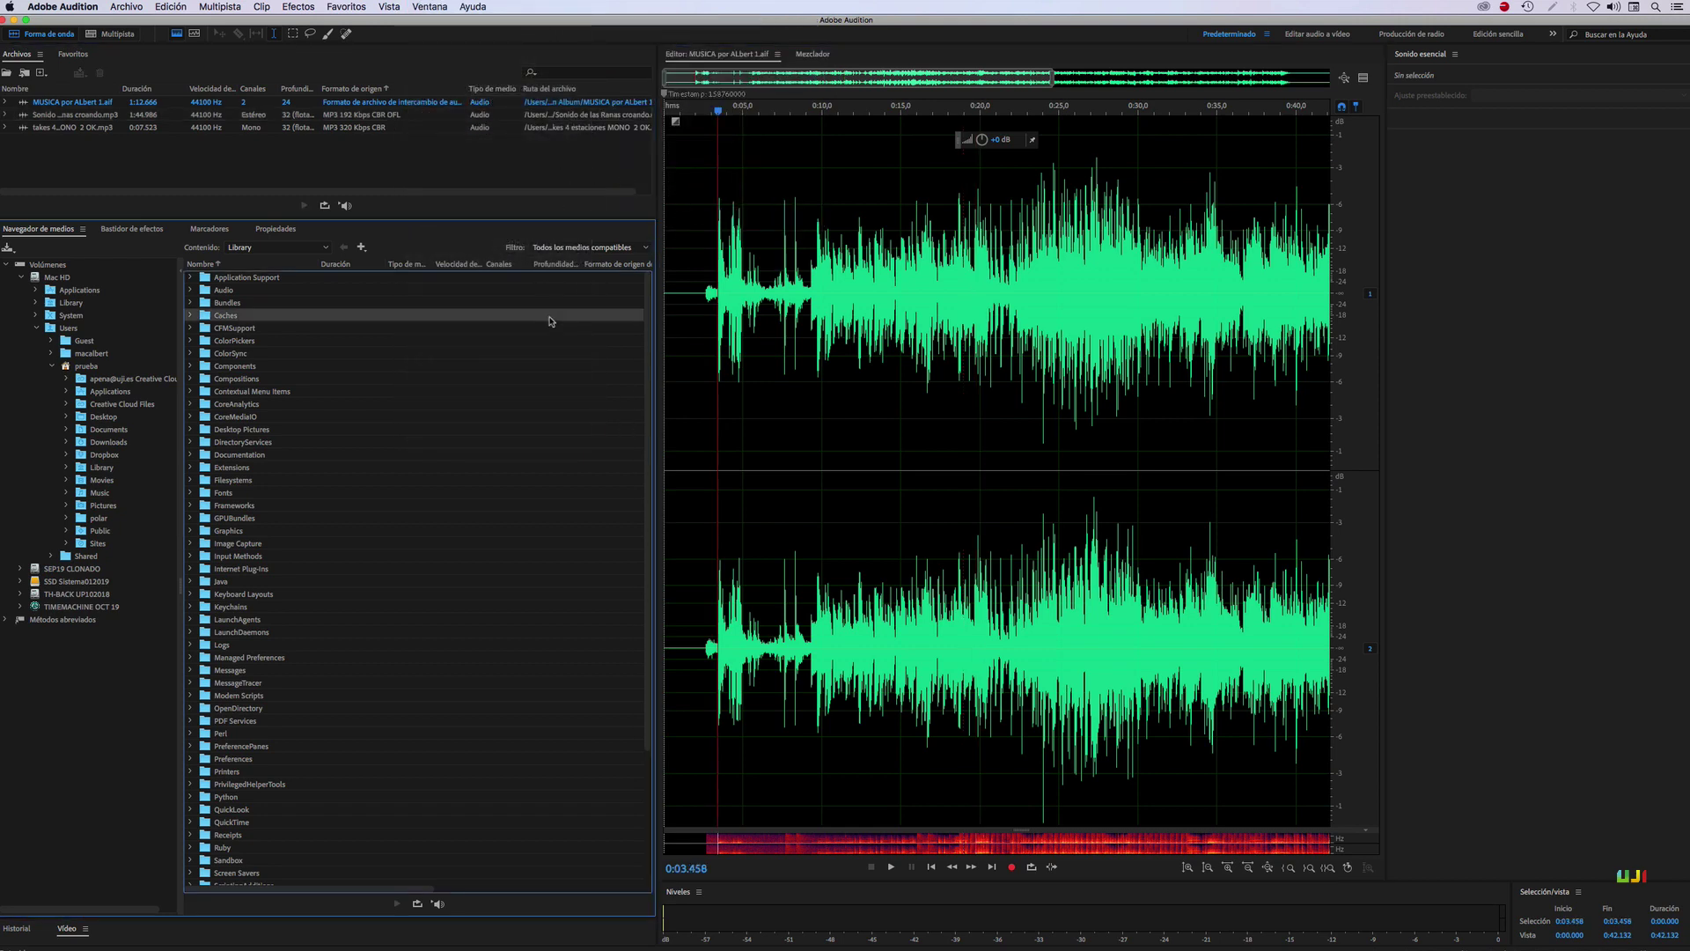
pyautogui.click(124, 317)
pyautogui.click(476, 301)
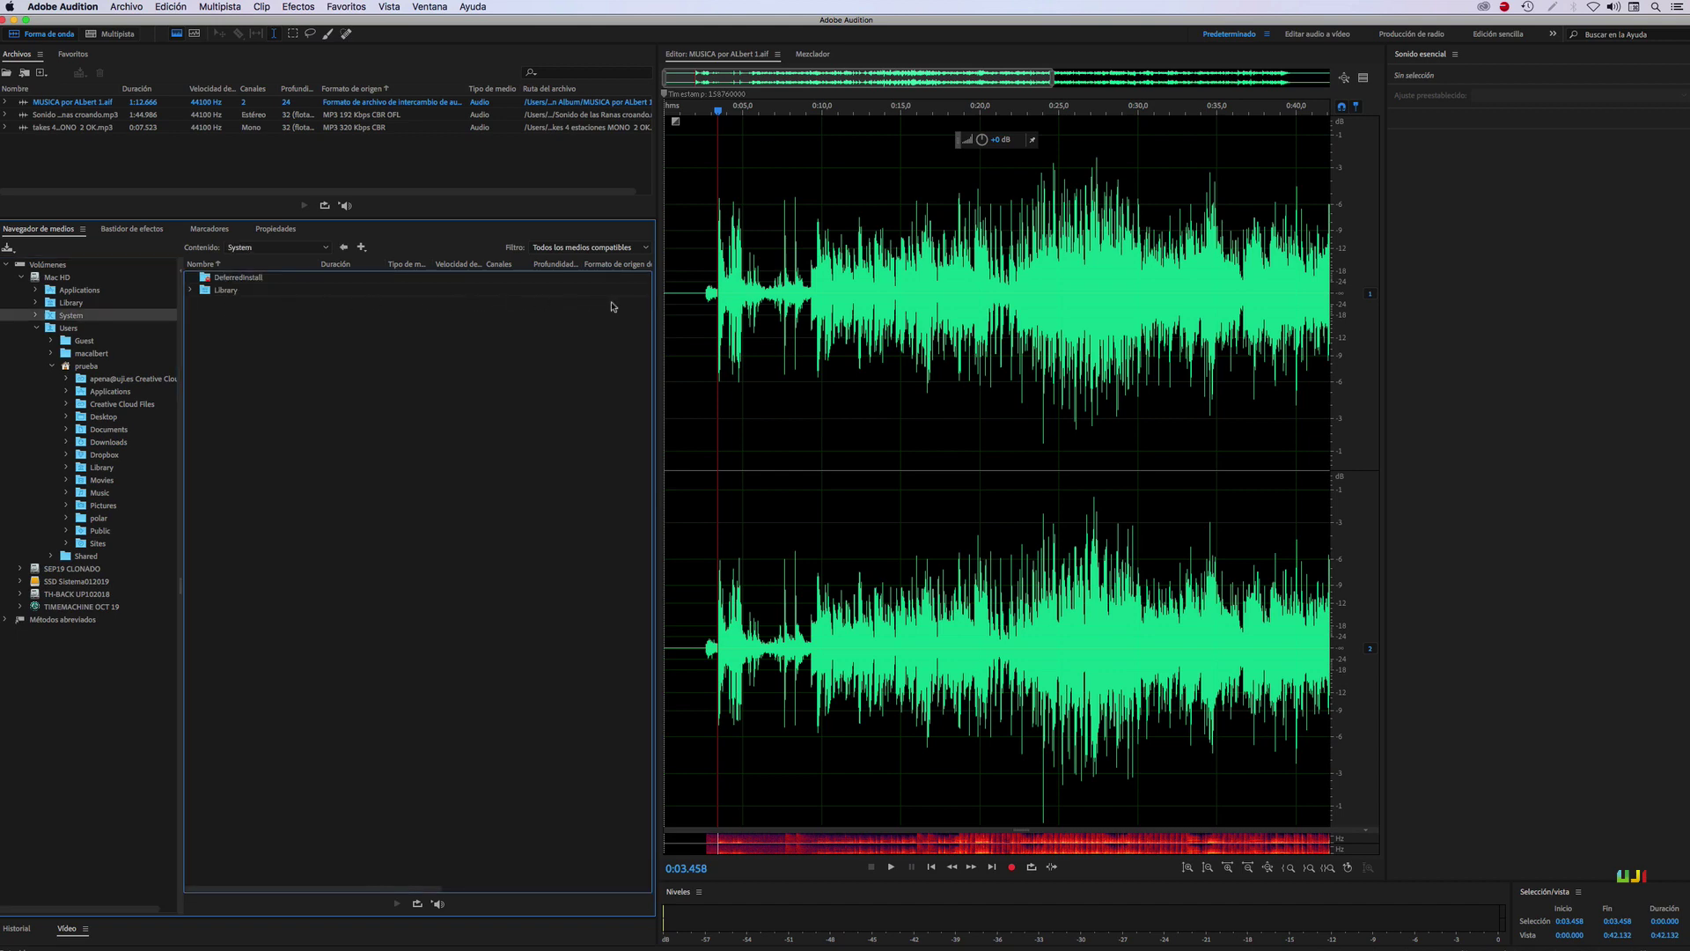
pyautogui.click(668, 303)
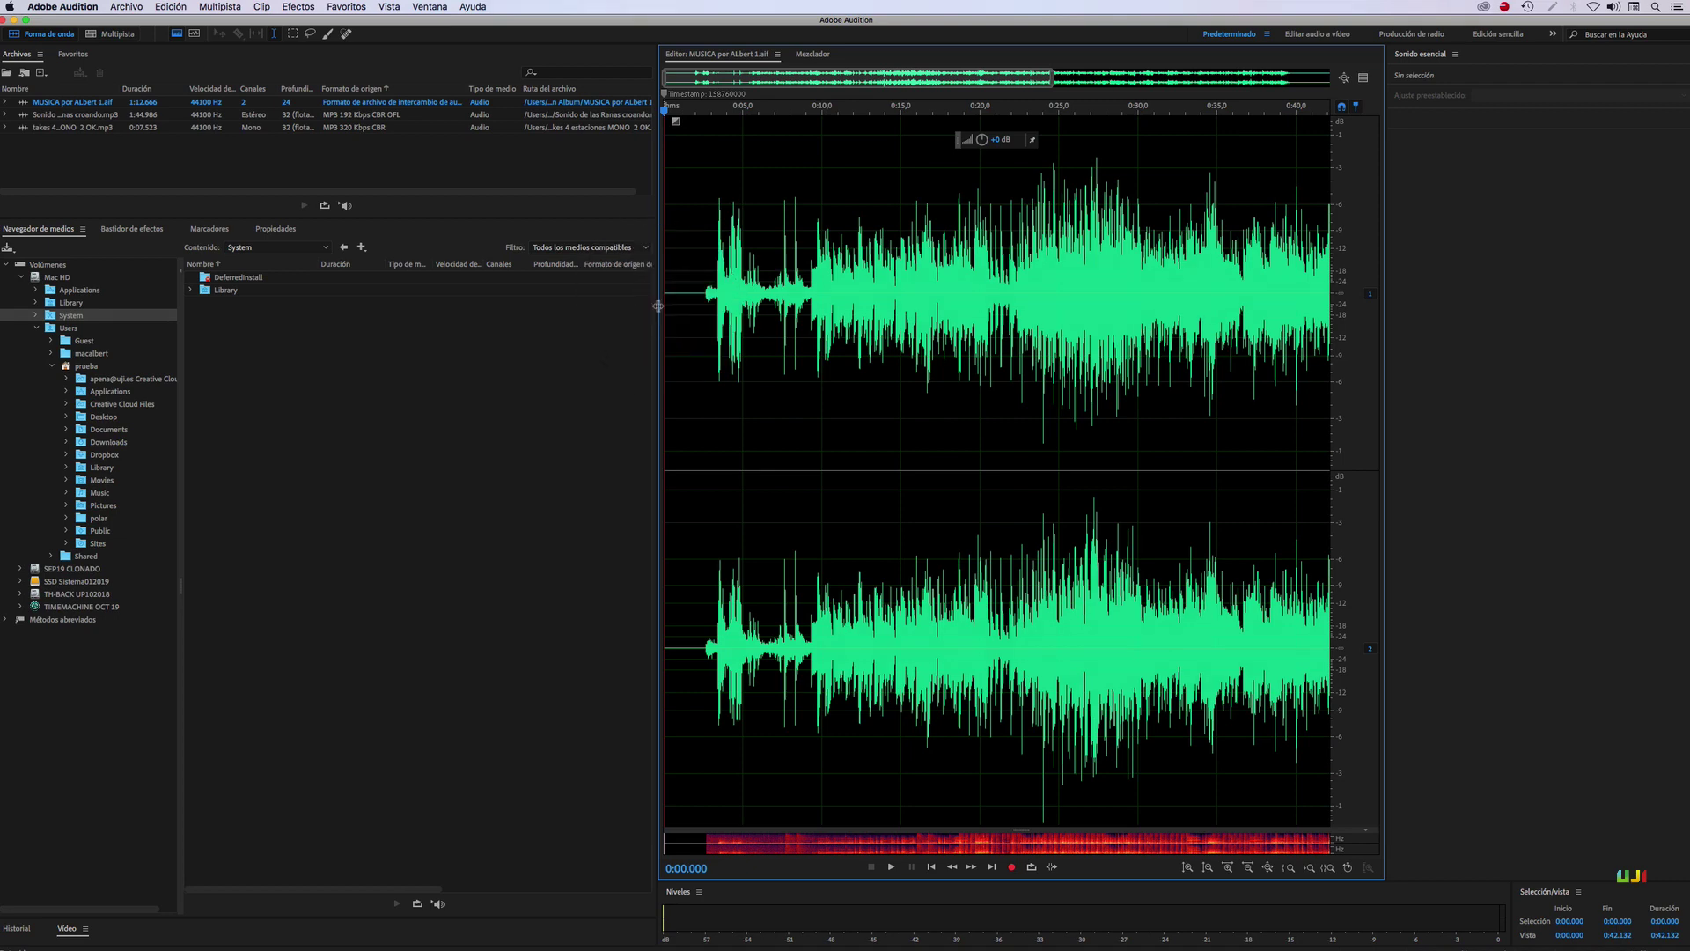
# - Widen the waveform editor toward the Sonido esencial panel and make the Archivos panel taller
pyautogui.moveTo(658, 306)
pyautogui.mouseDown()
pyautogui.moveTo(624, 309)
pyautogui.moveTo(663, 317)
pyautogui.mouseUp()
pyautogui.moveTo(1386, 320); pyautogui.dragTo(1439, 320)
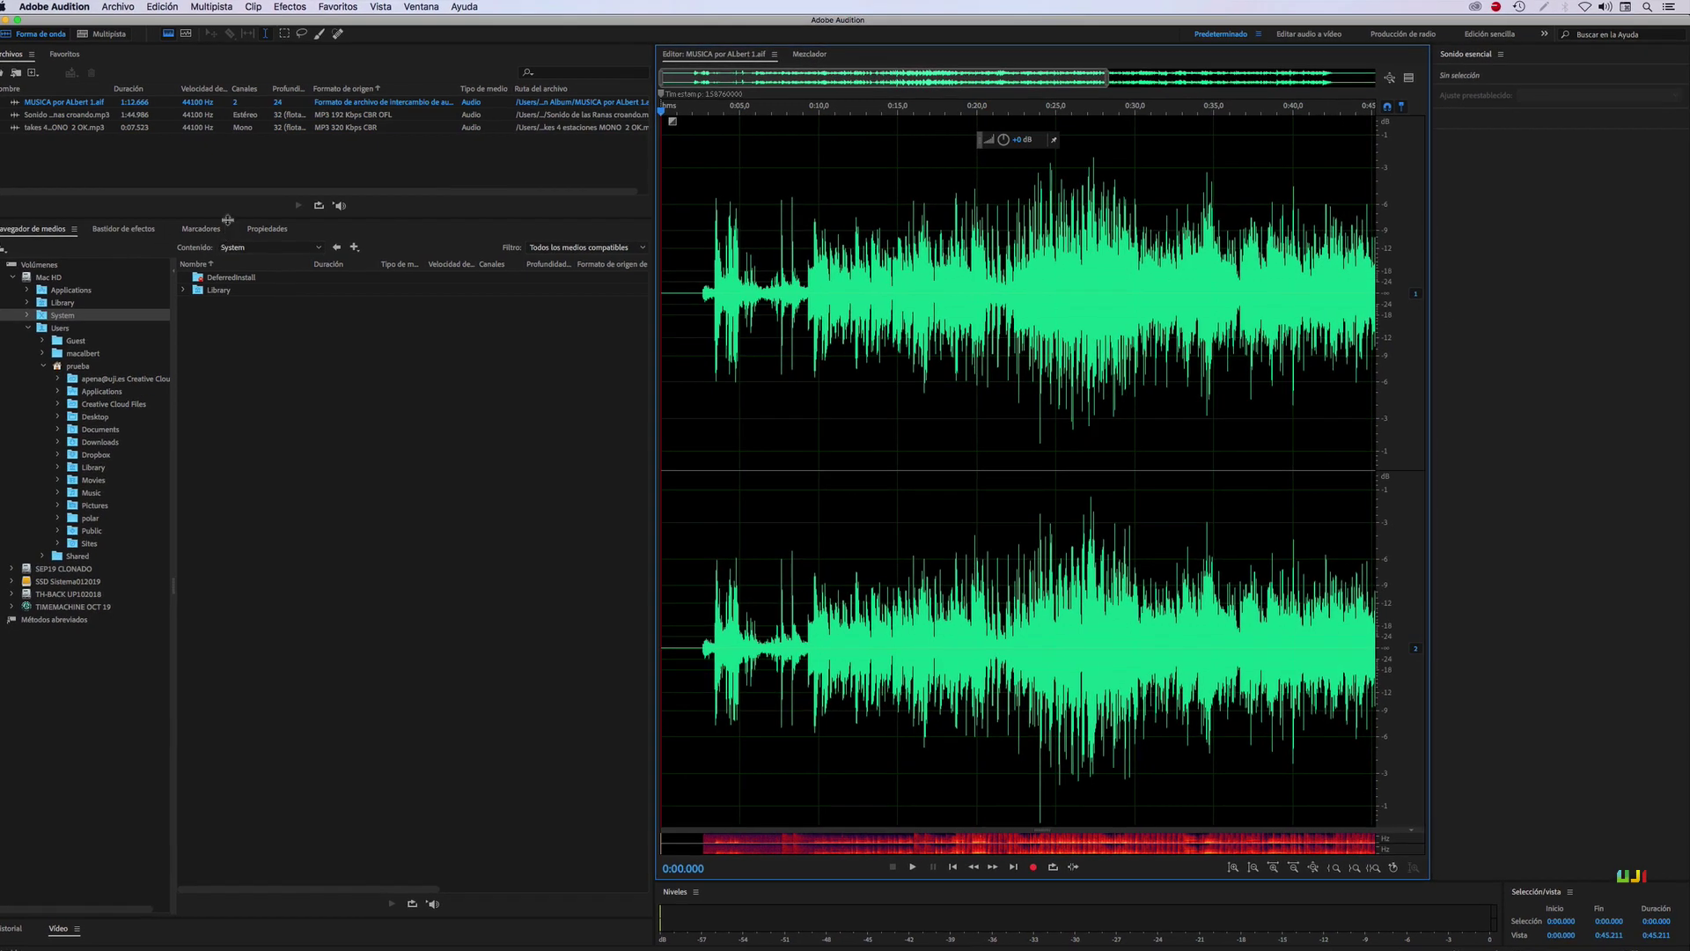
pyautogui.moveTo(227, 219); pyautogui.dragTo(242, 264)
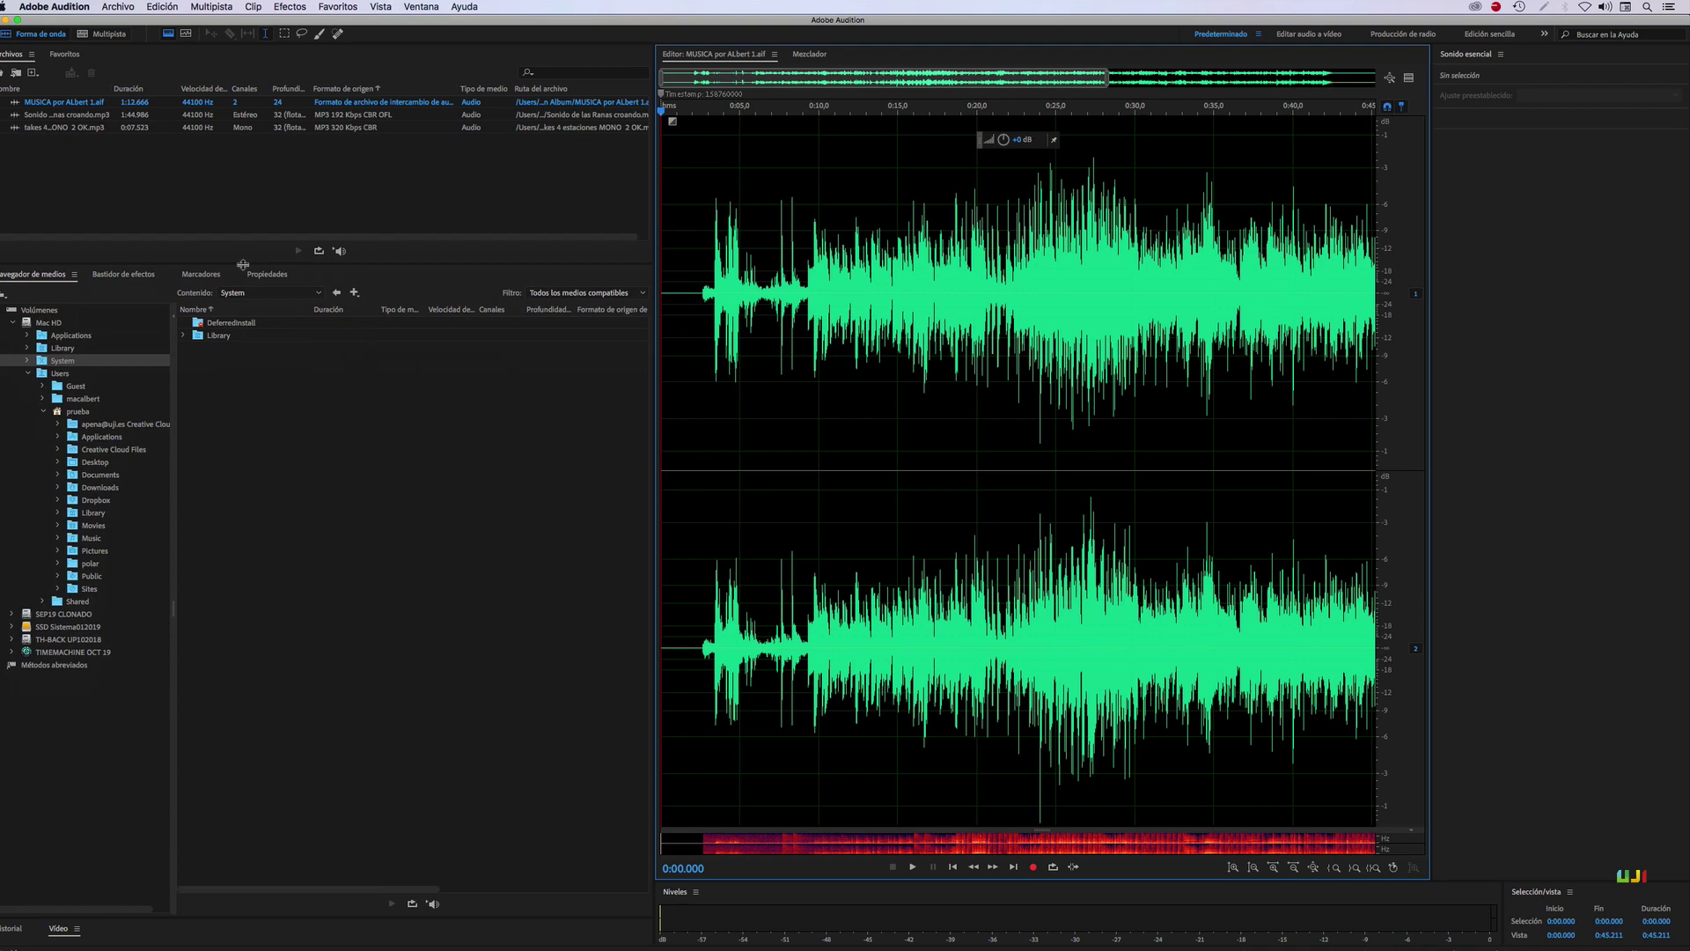
# - View the Bastidor de efectos, Marcadores and Propiedades panels, and dock Propiedades as a separate panel beside their group
pyautogui.click(383, 475)
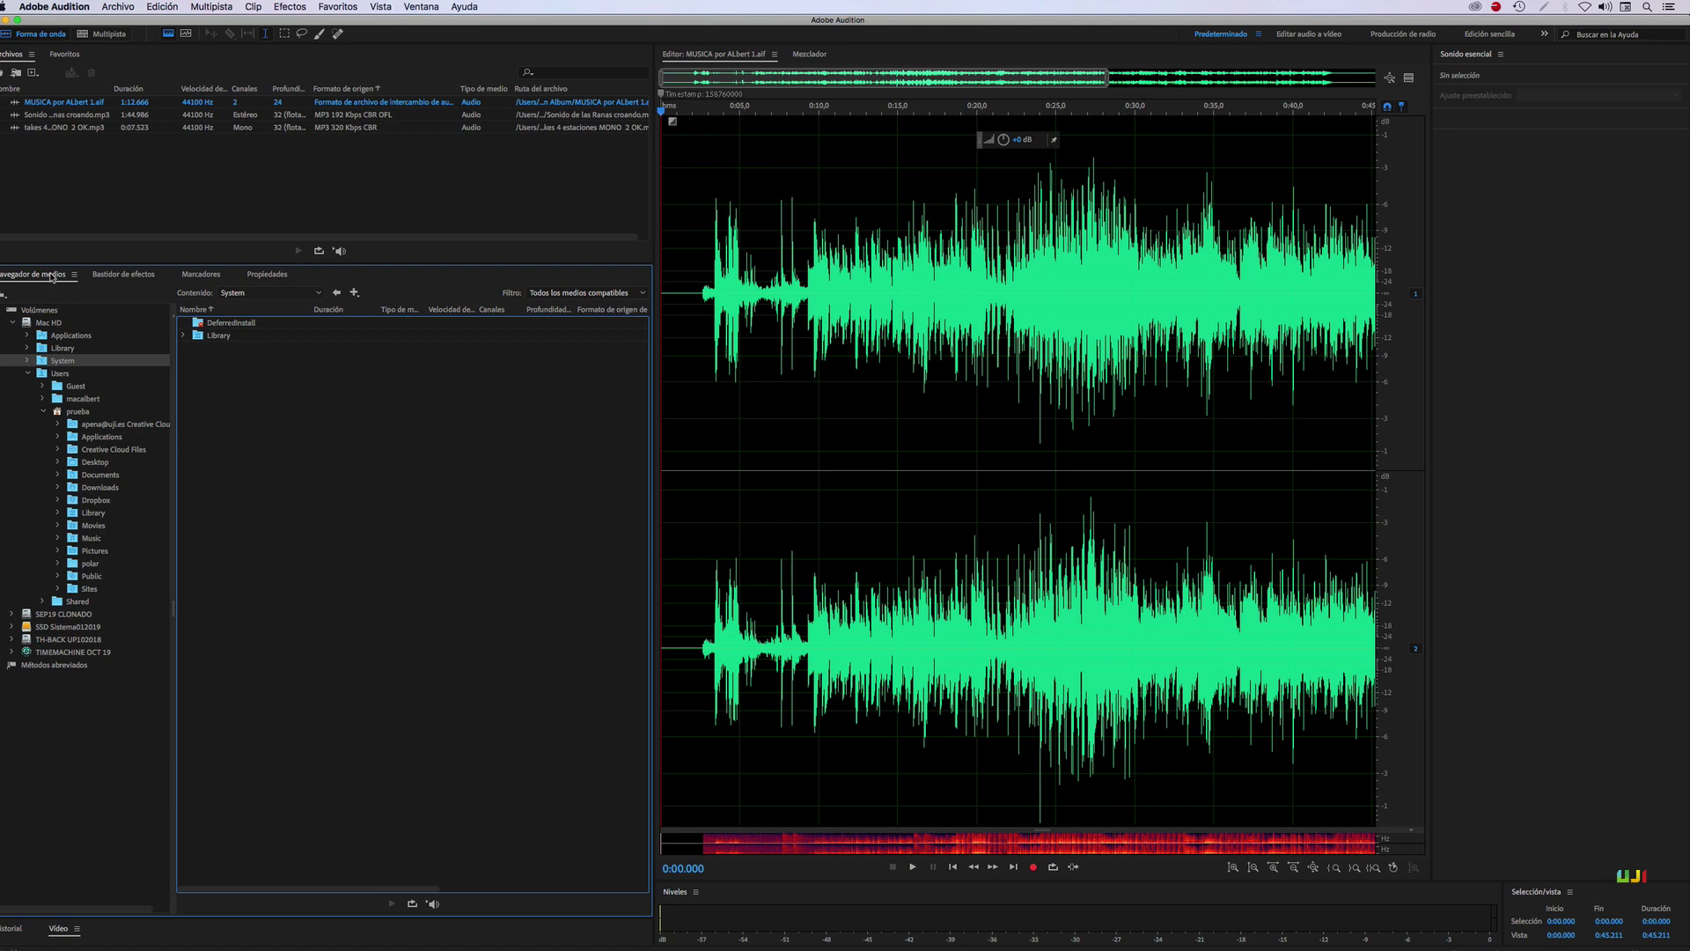
pyautogui.click(124, 275)
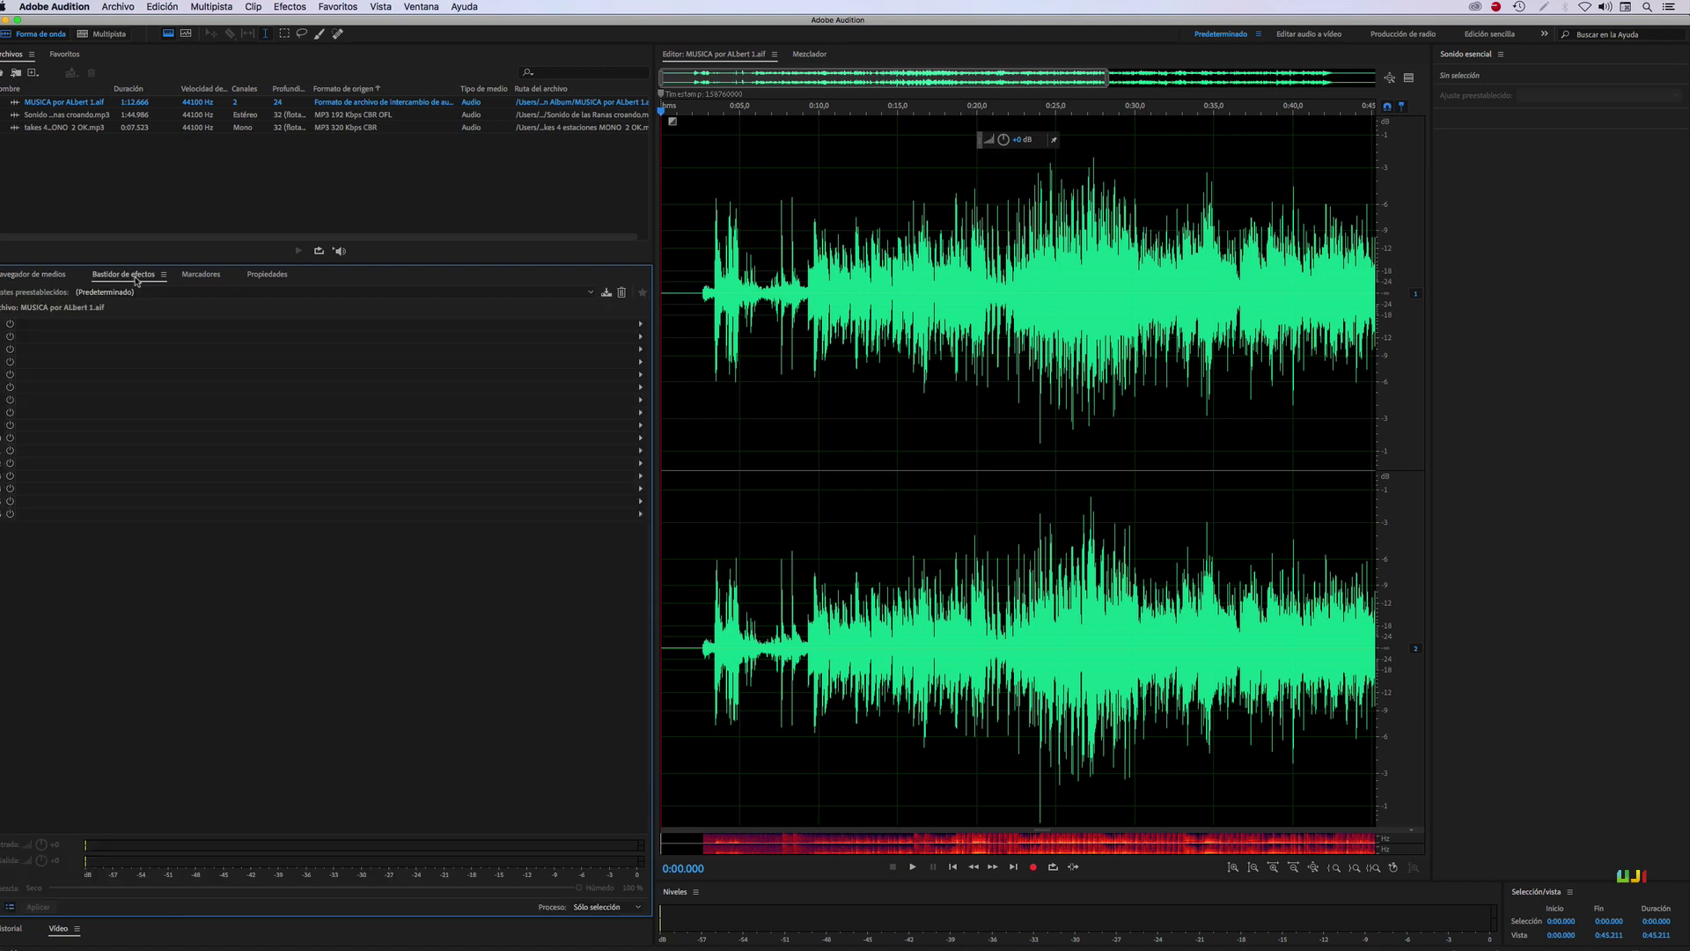
pyautogui.click(211, 276)
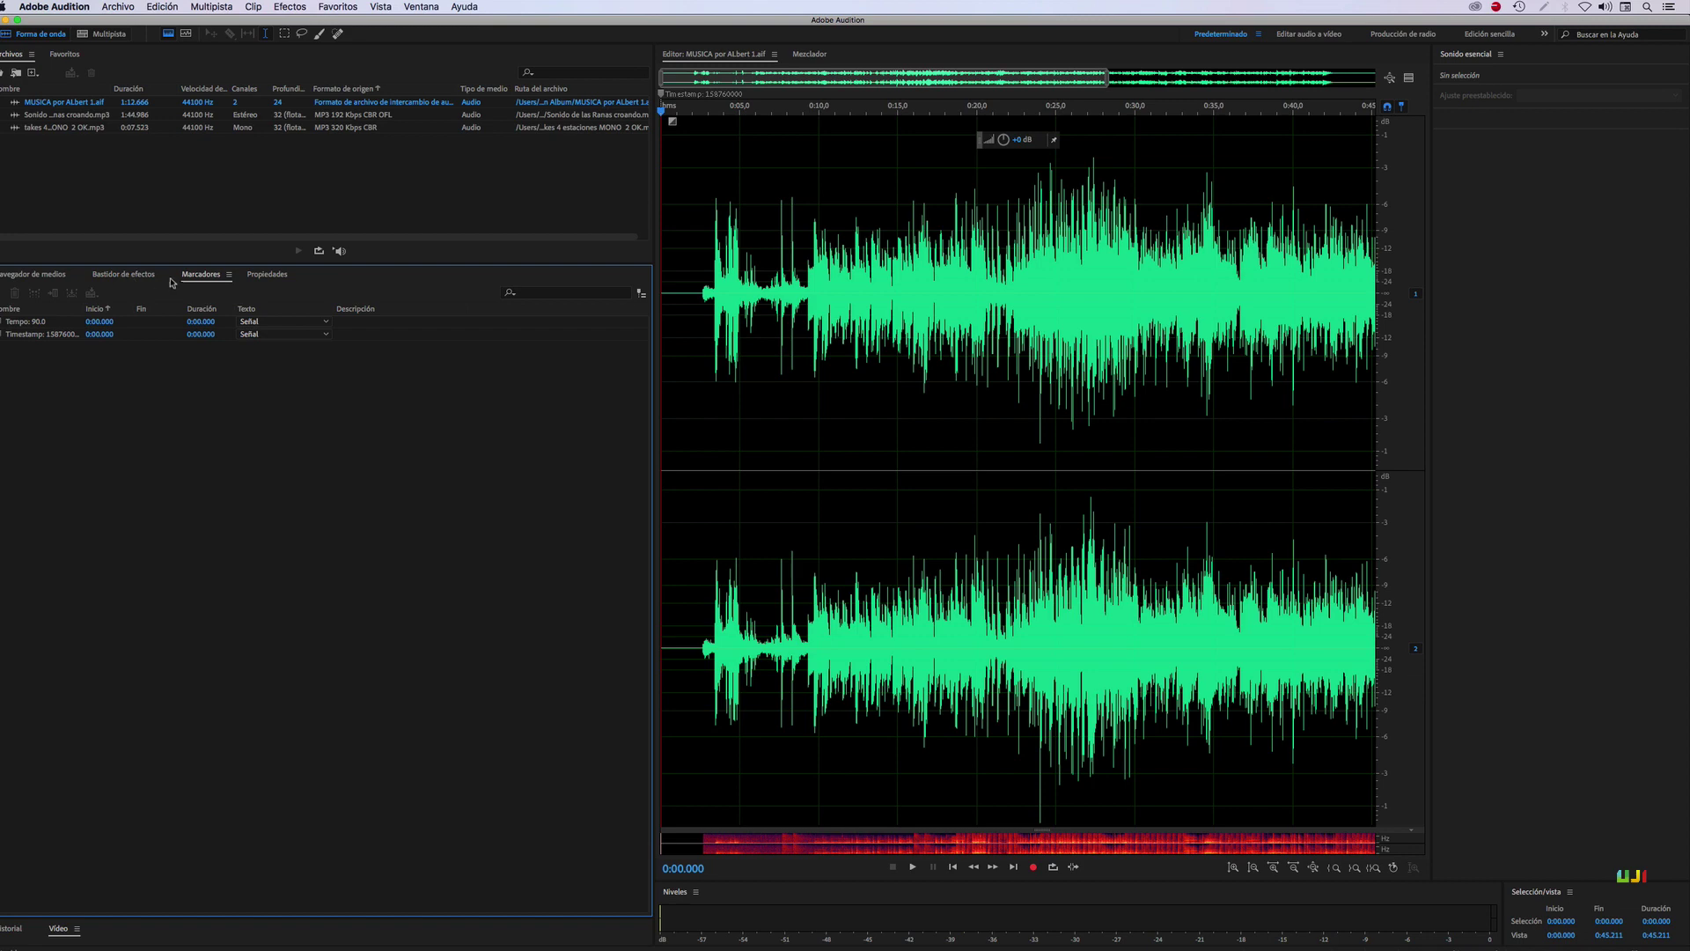
pyautogui.moveTo(201, 278)
pyautogui.mouseDown()
pyautogui.moveTo(196, 211)
pyautogui.moveTo(173, 423)
pyautogui.moveTo(188, 236)
pyautogui.moveTo(221, 373)
pyautogui.moveTo(704, 379)
pyautogui.moveTo(1538, 474)
pyautogui.moveTo(554, 510)
pyautogui.moveTo(227, 486)
pyautogui.moveTo(194, 315)
pyautogui.moveTo(209, 273)
pyautogui.mouseUp()
pyautogui.click(264, 276)
pyautogui.moveTo(260, 277); pyautogui.dragTo(632, 428)
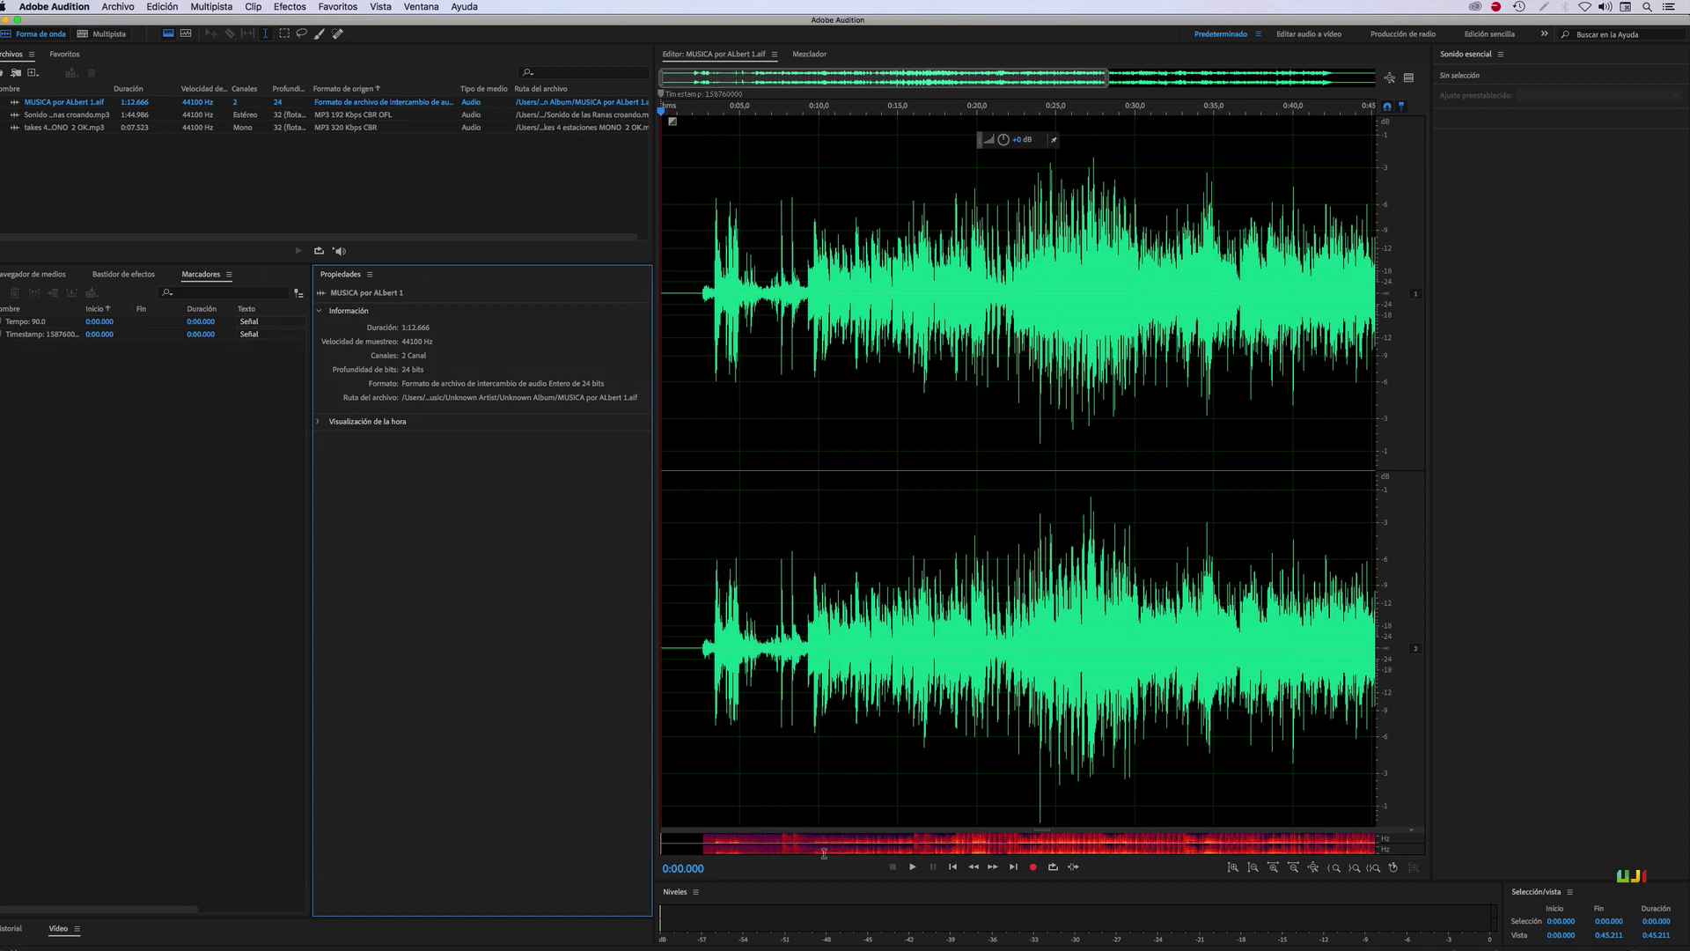
# - Dock the Niveles panel as a vertical column beyond Sonido esencial, and enlarge the waveform editor by narrowing the file panels
pyautogui.click(794, 905)
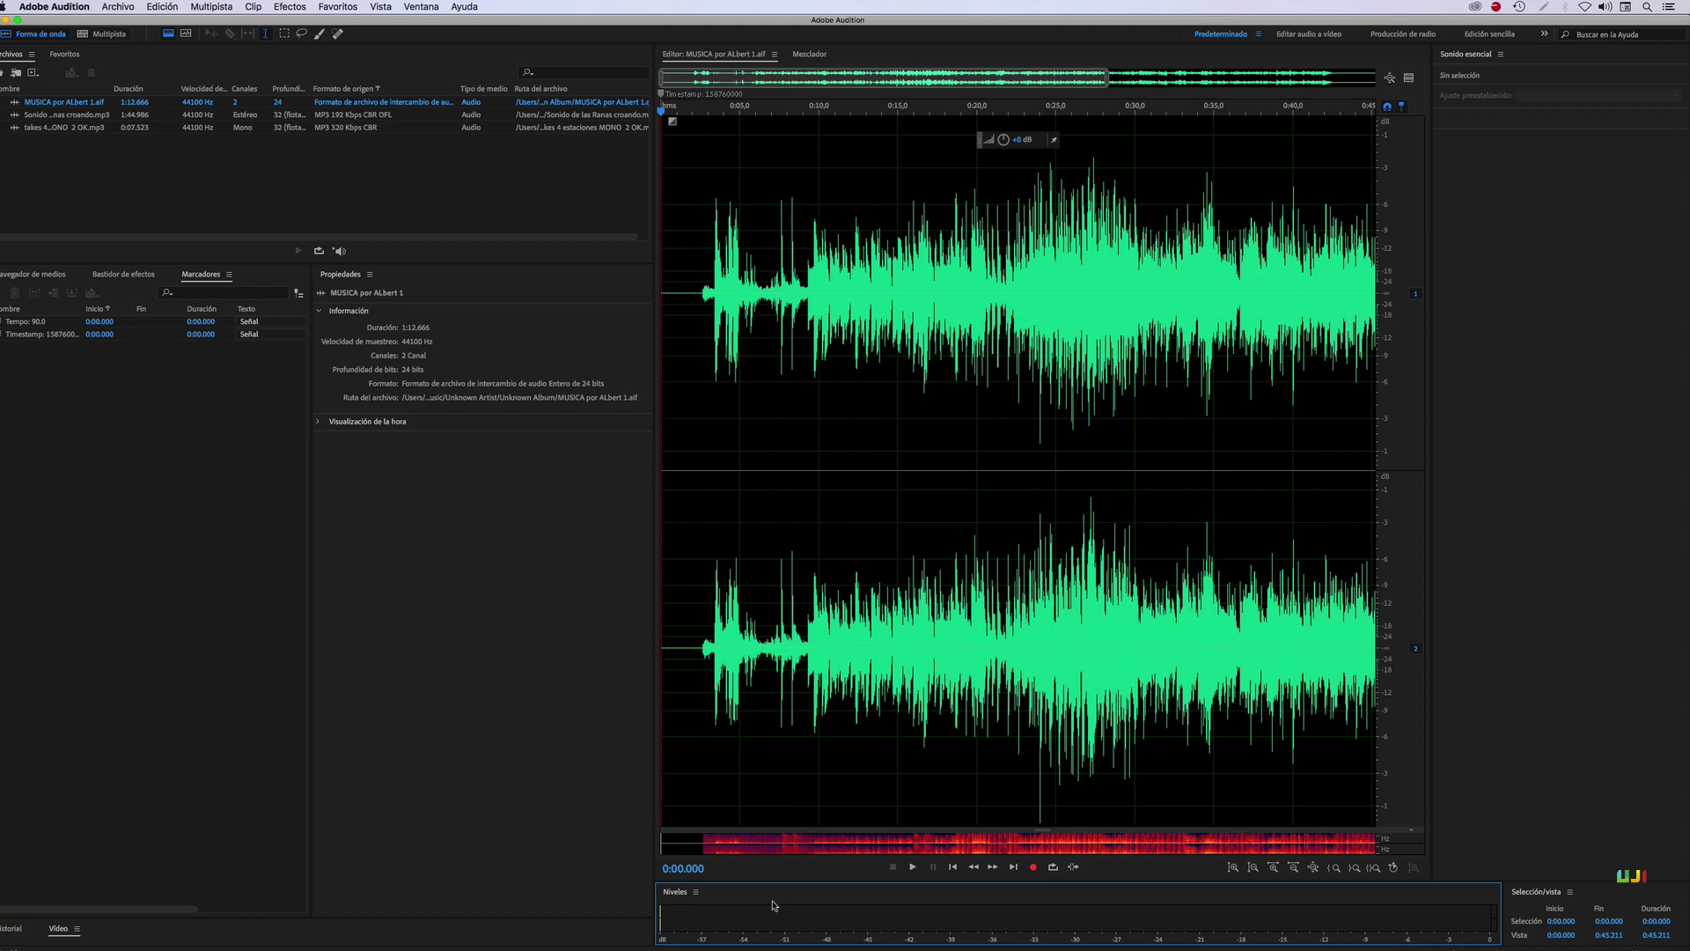
pyautogui.moveTo(775, 905); pyautogui.dragTo(1665, 511)
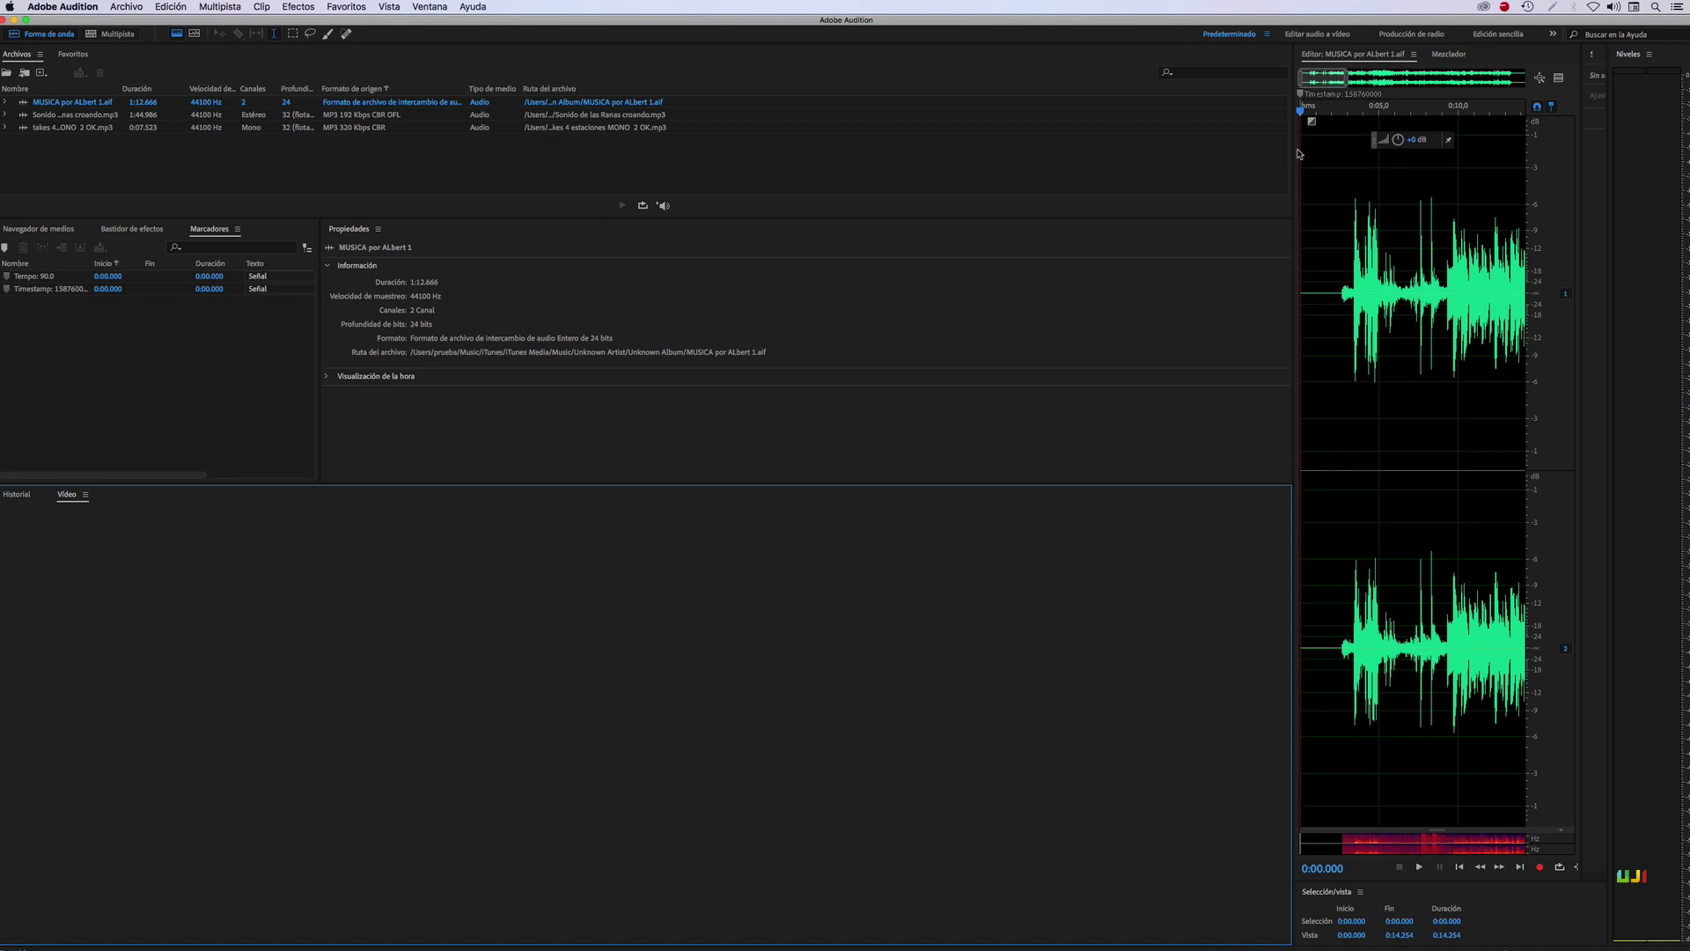
pyautogui.moveTo(1294, 150); pyautogui.dragTo(580, 189)
# - Close the Marcadores panel and the Favoritos panel
pyautogui.click(430, 7)
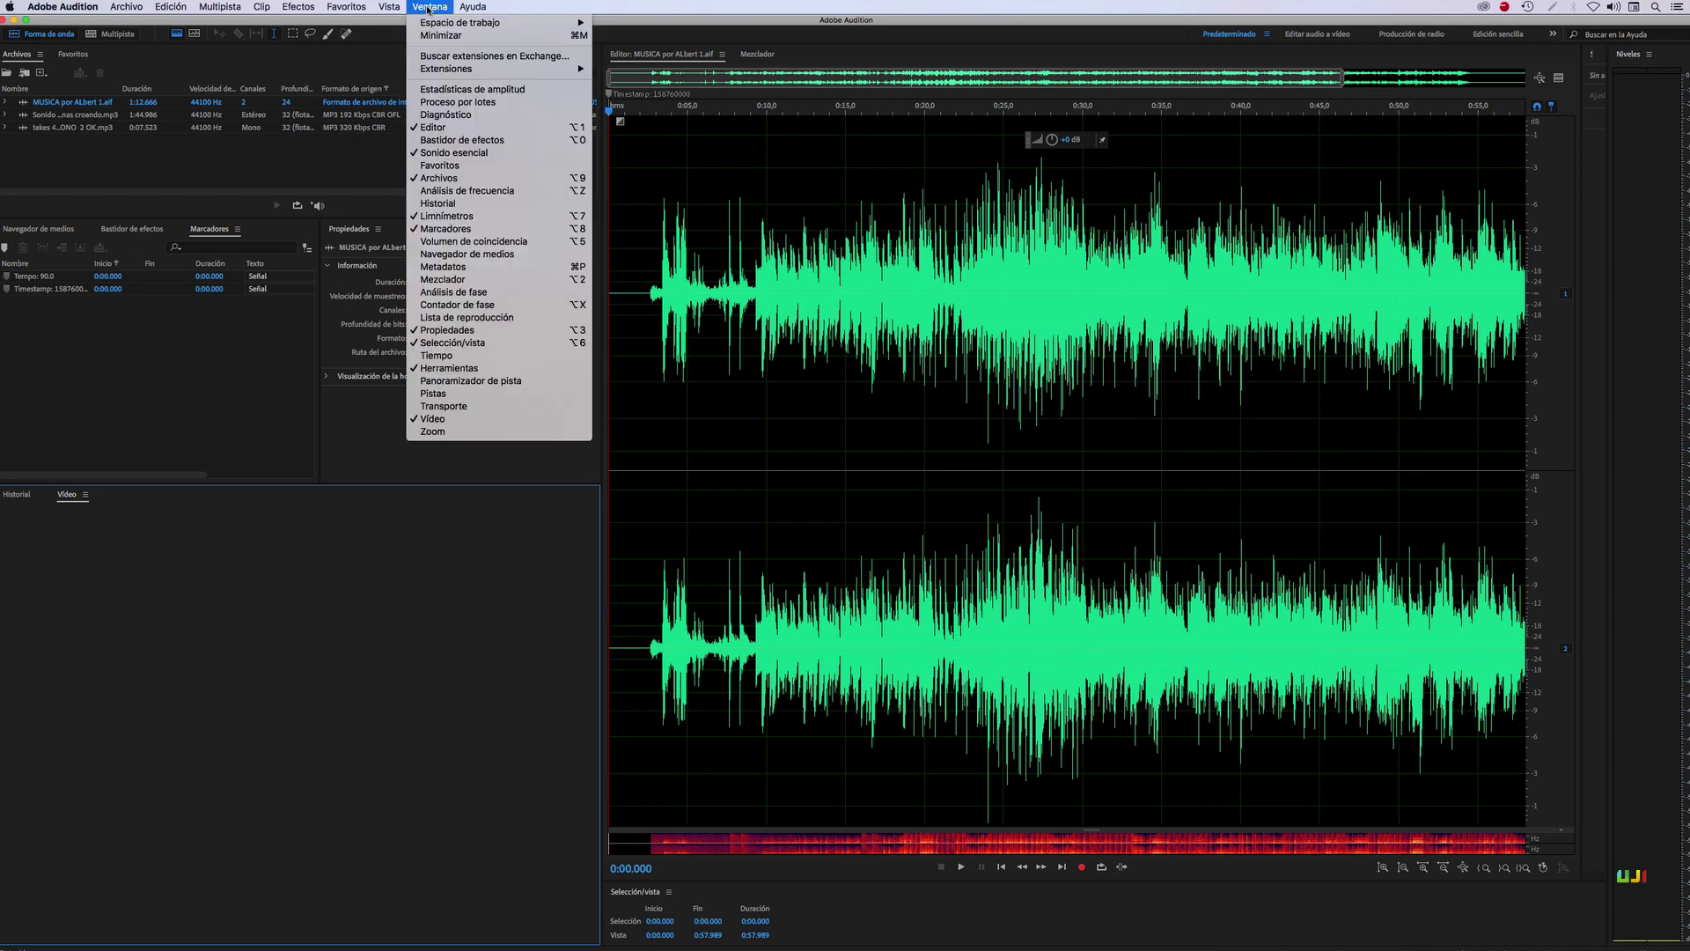
pyautogui.click(433, 229)
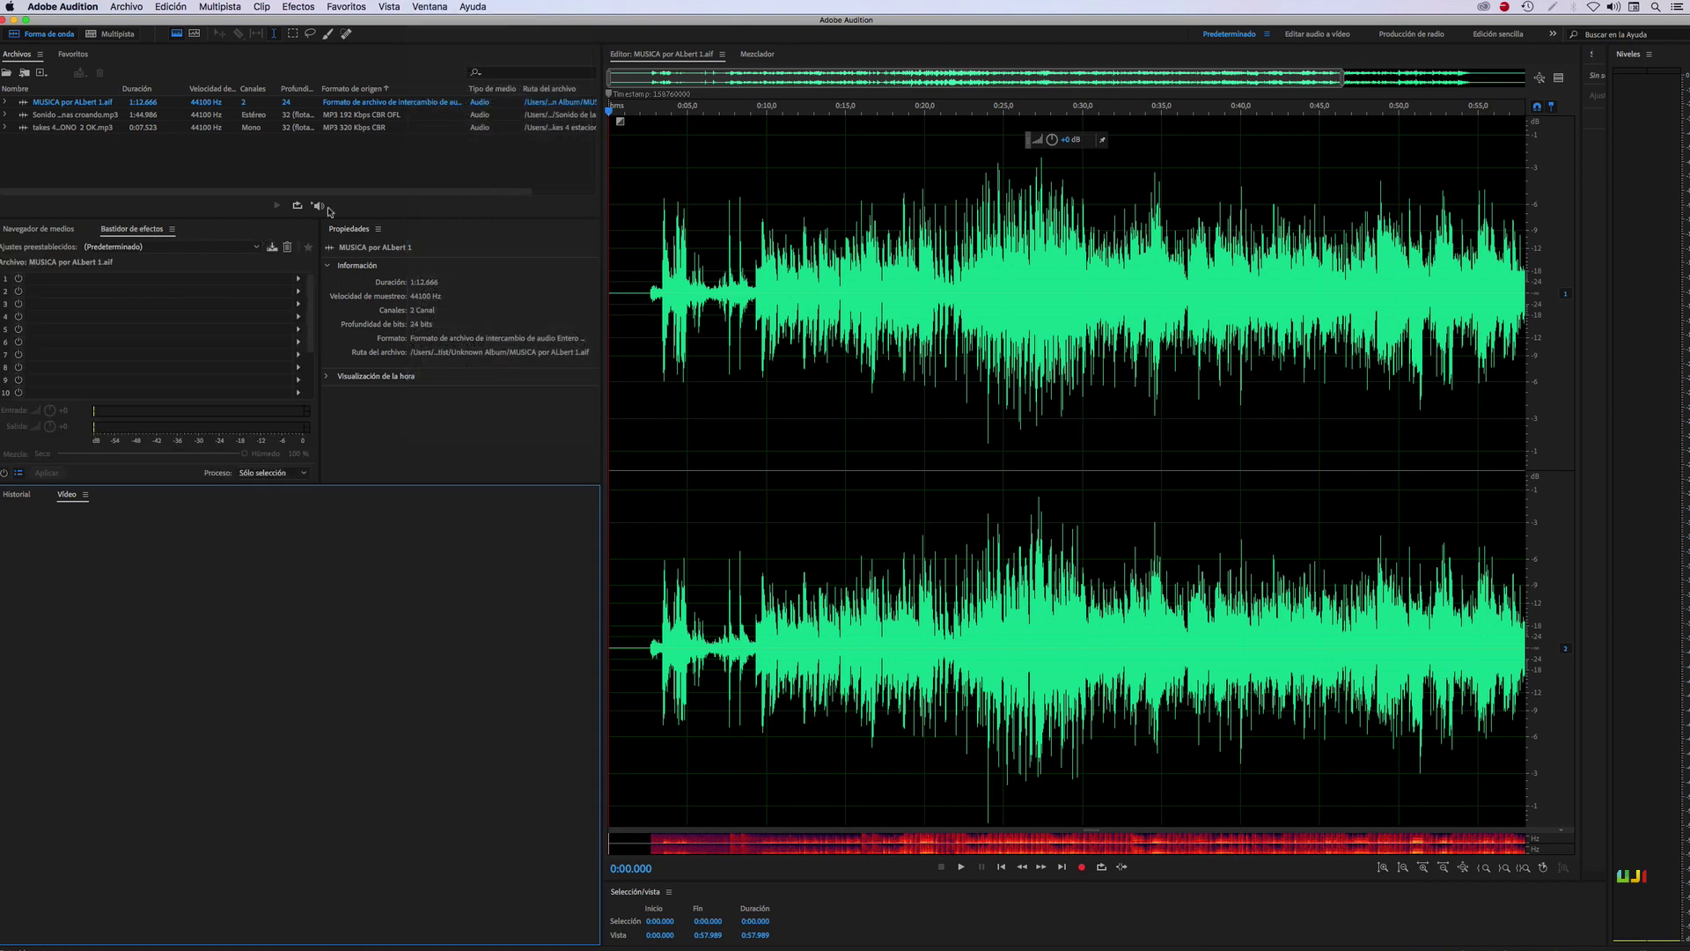
pyautogui.click(78, 55)
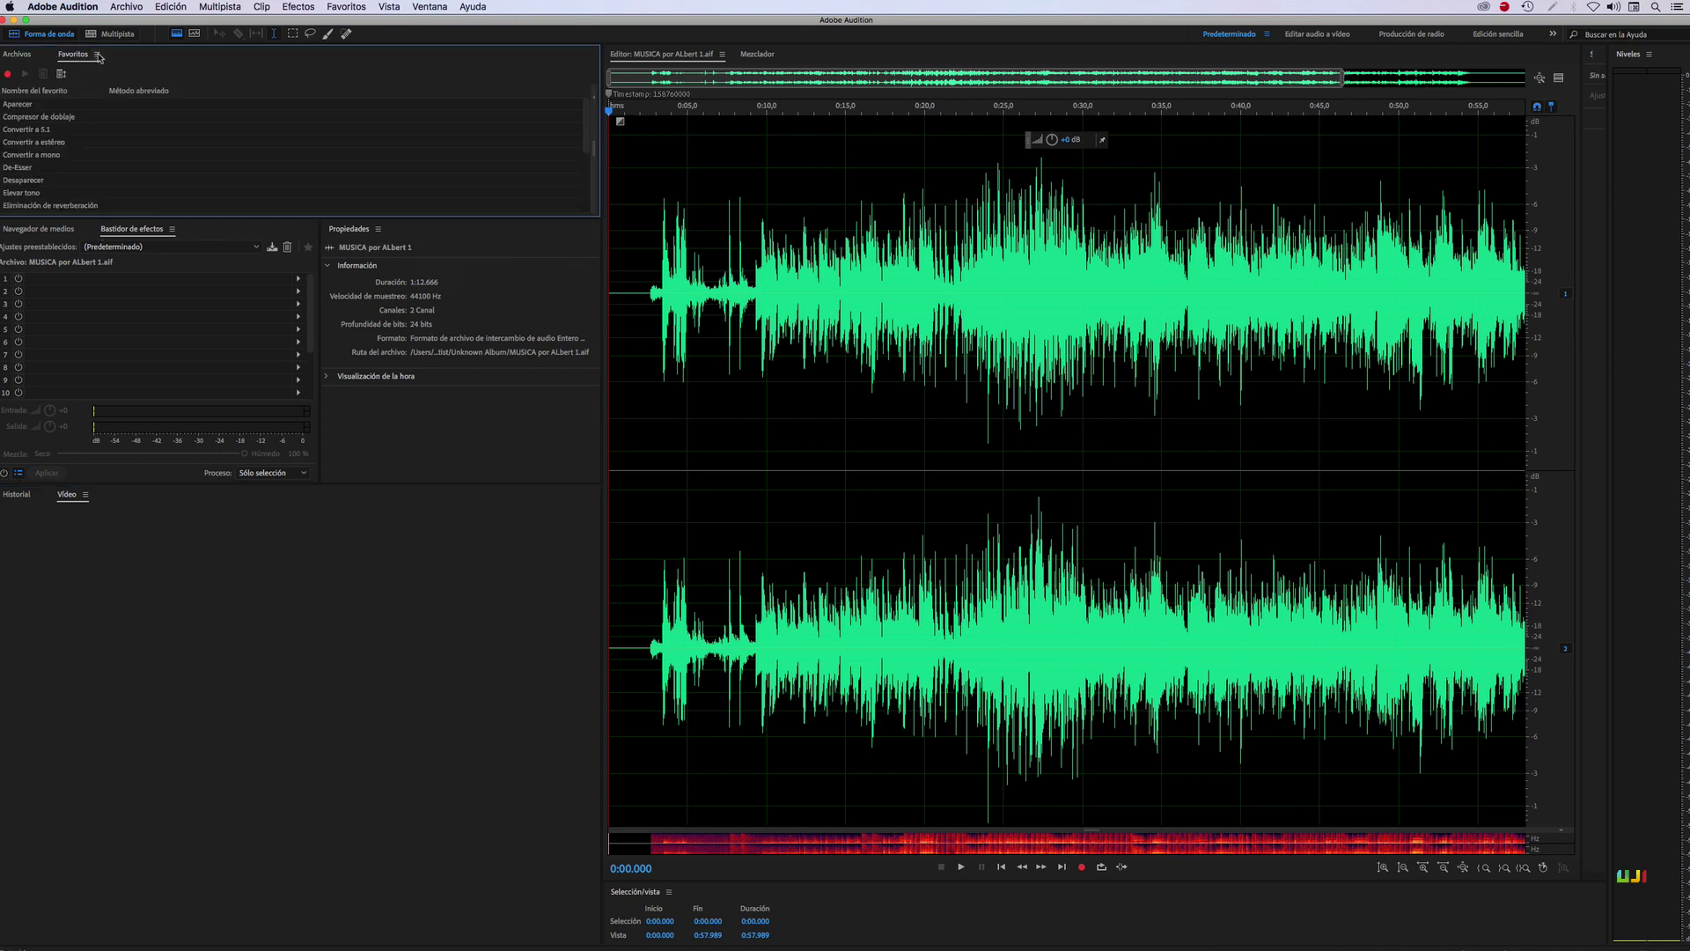
pyautogui.click(98, 55)
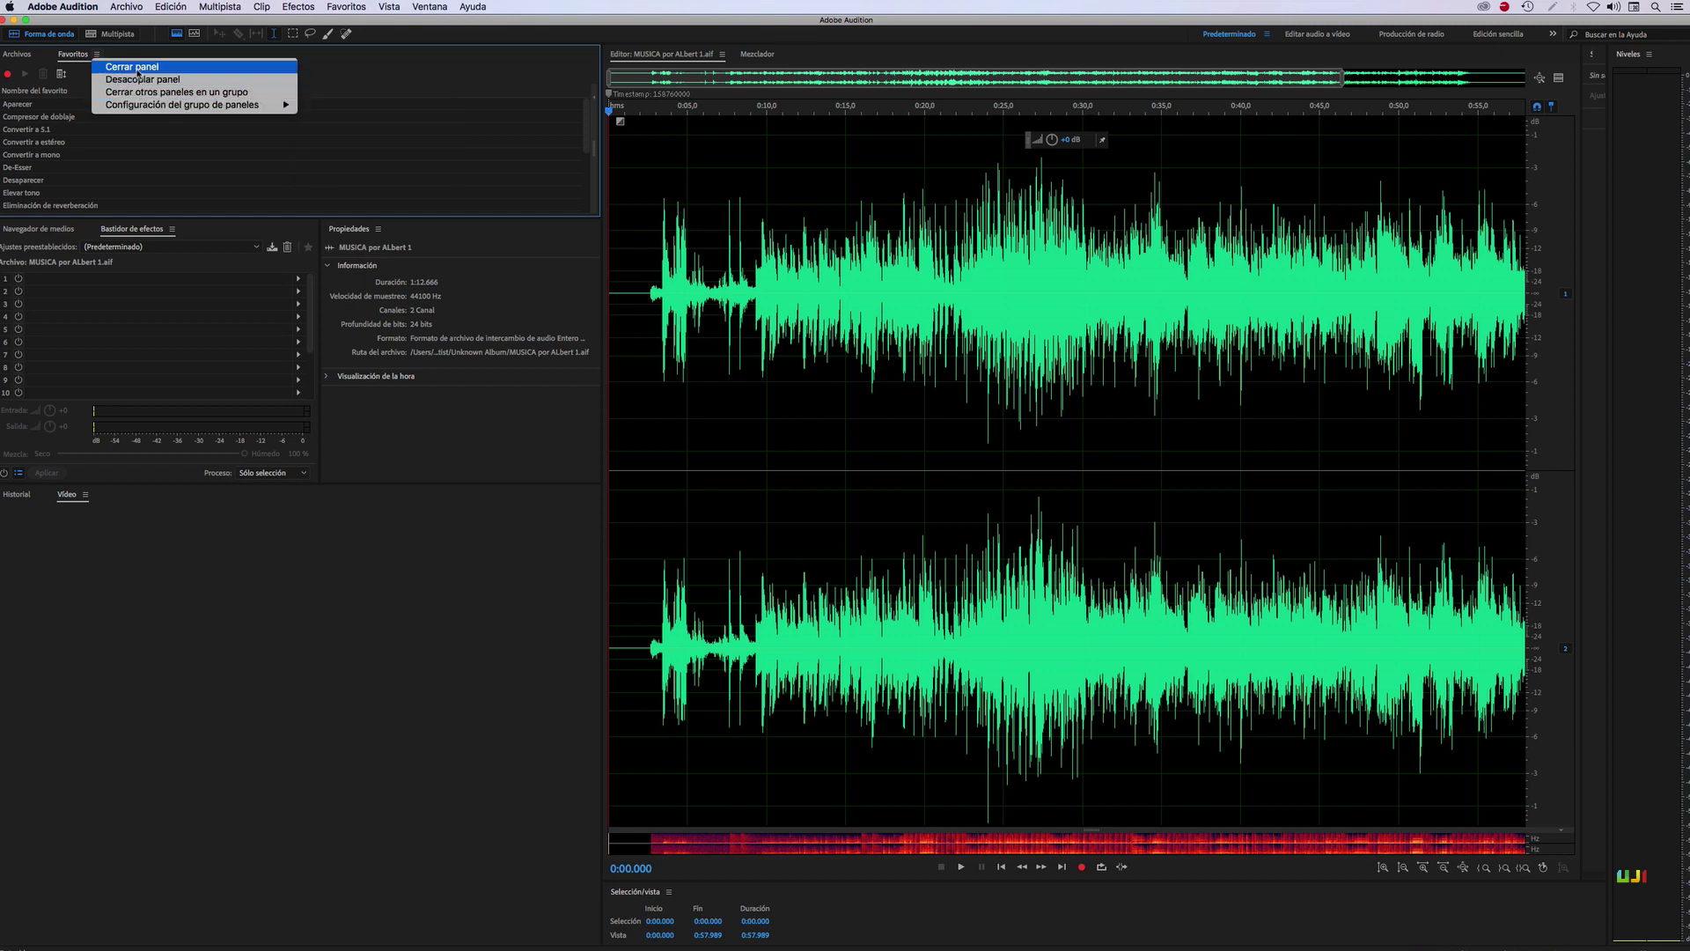
pyautogui.click(137, 74)
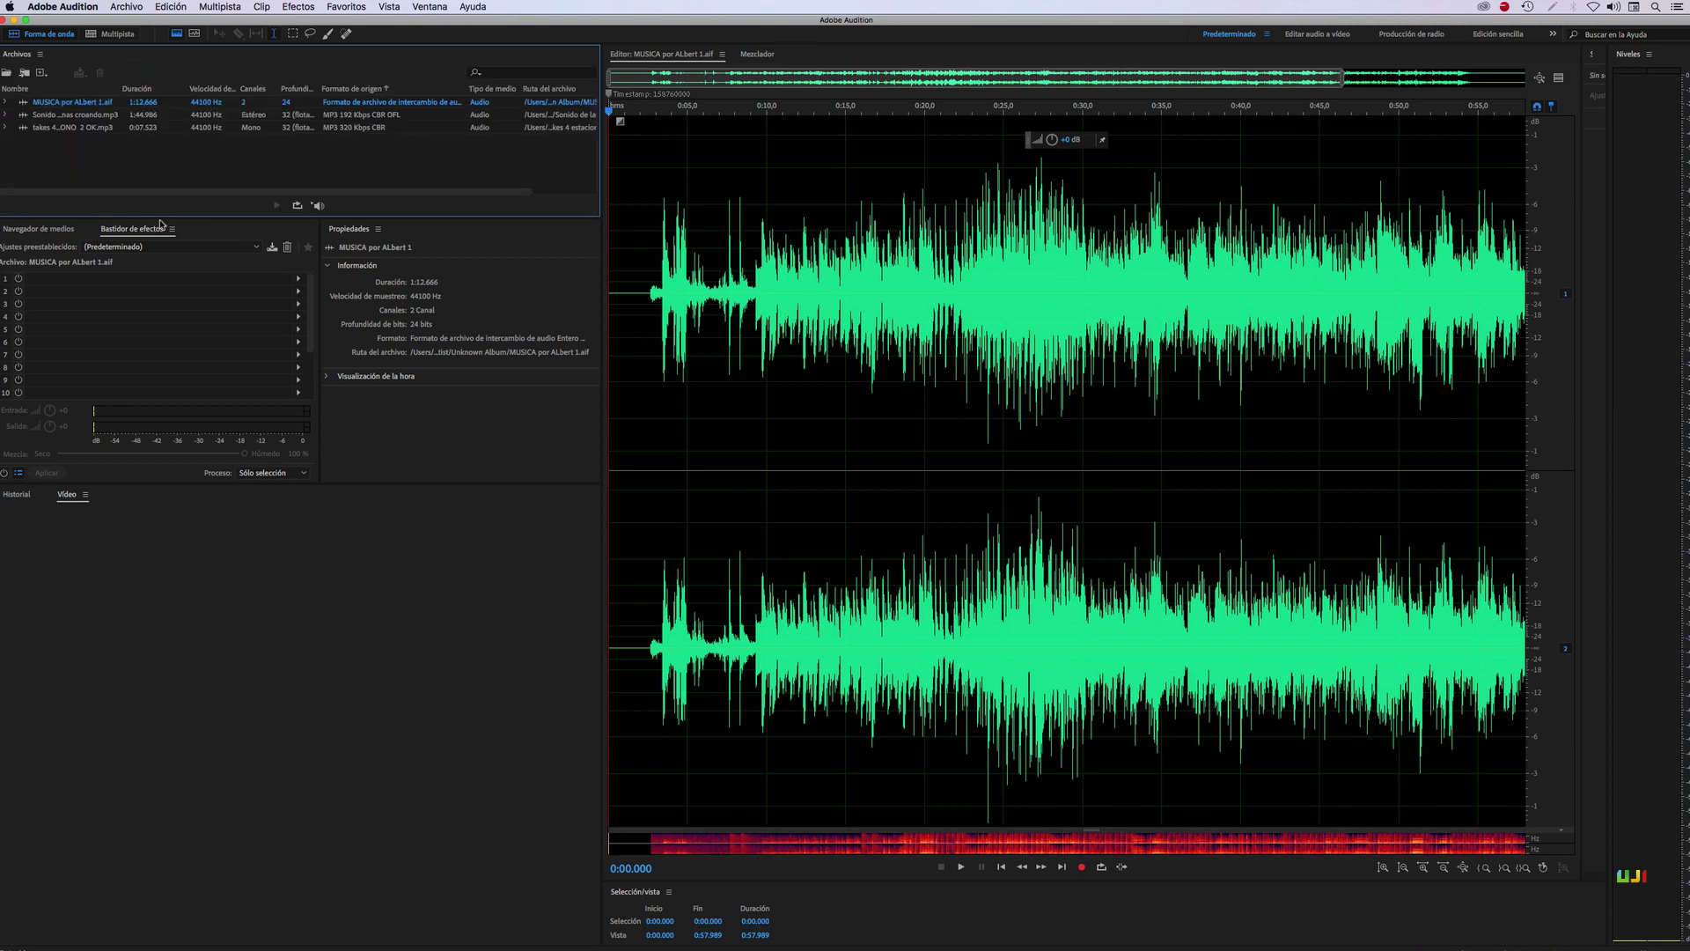
# - Close the other panels grouped with Navegador de medios and make that panel taller
pyautogui.click(74, 232)
pyautogui.click(82, 230)
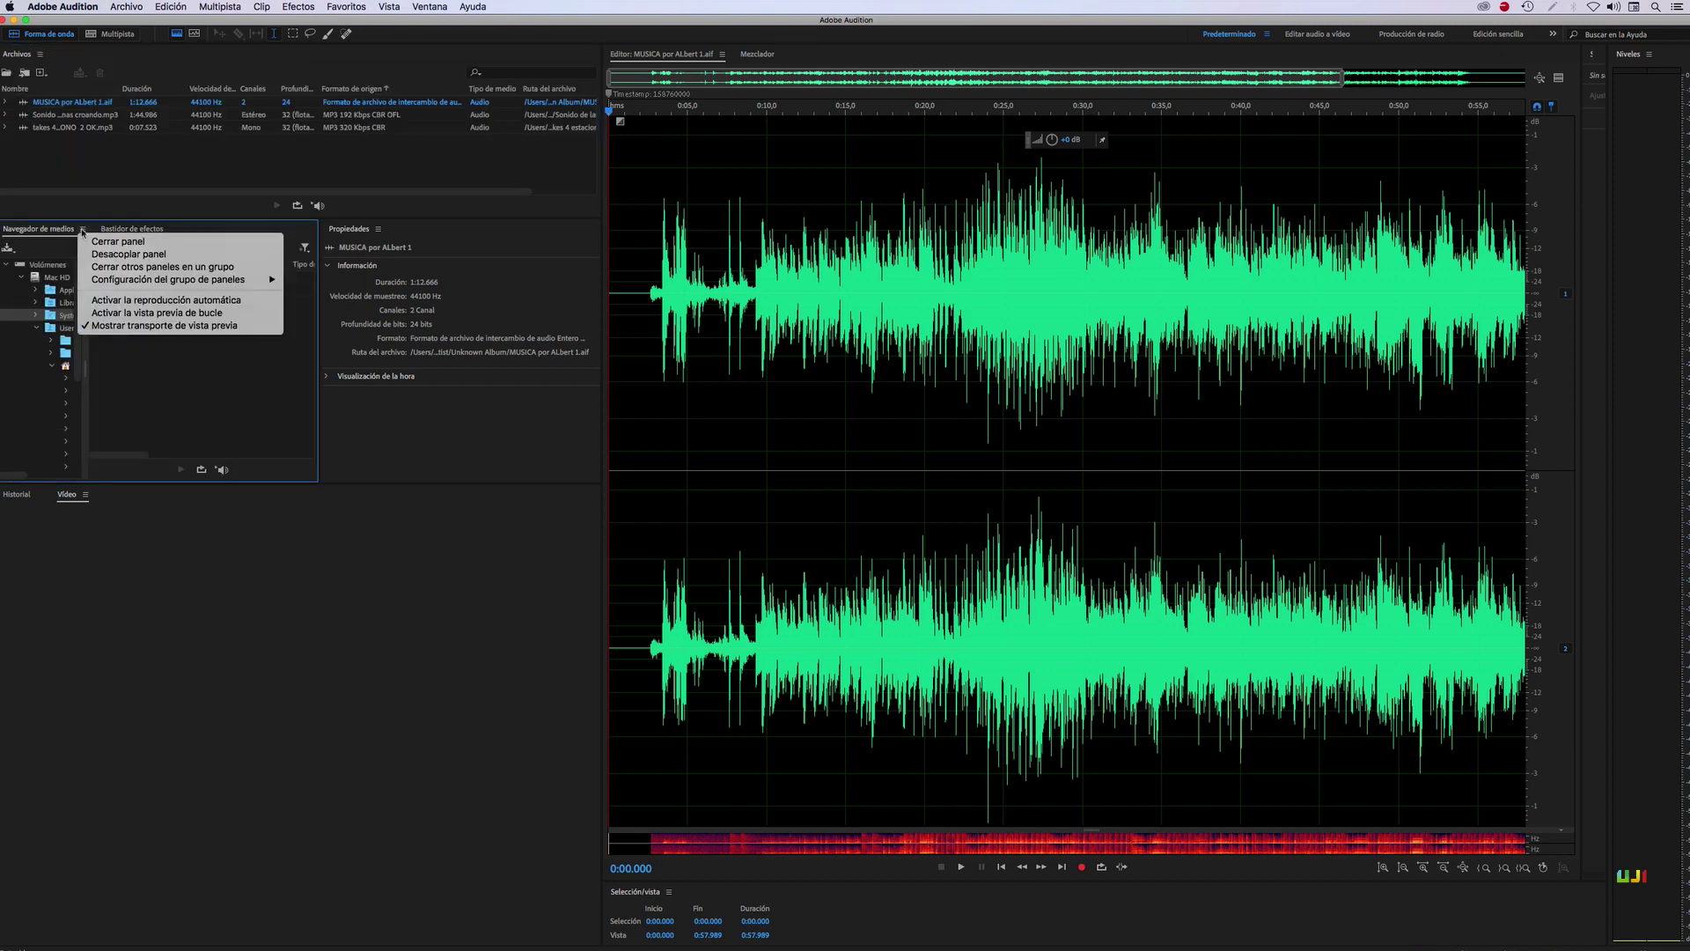
pyautogui.click(139, 268)
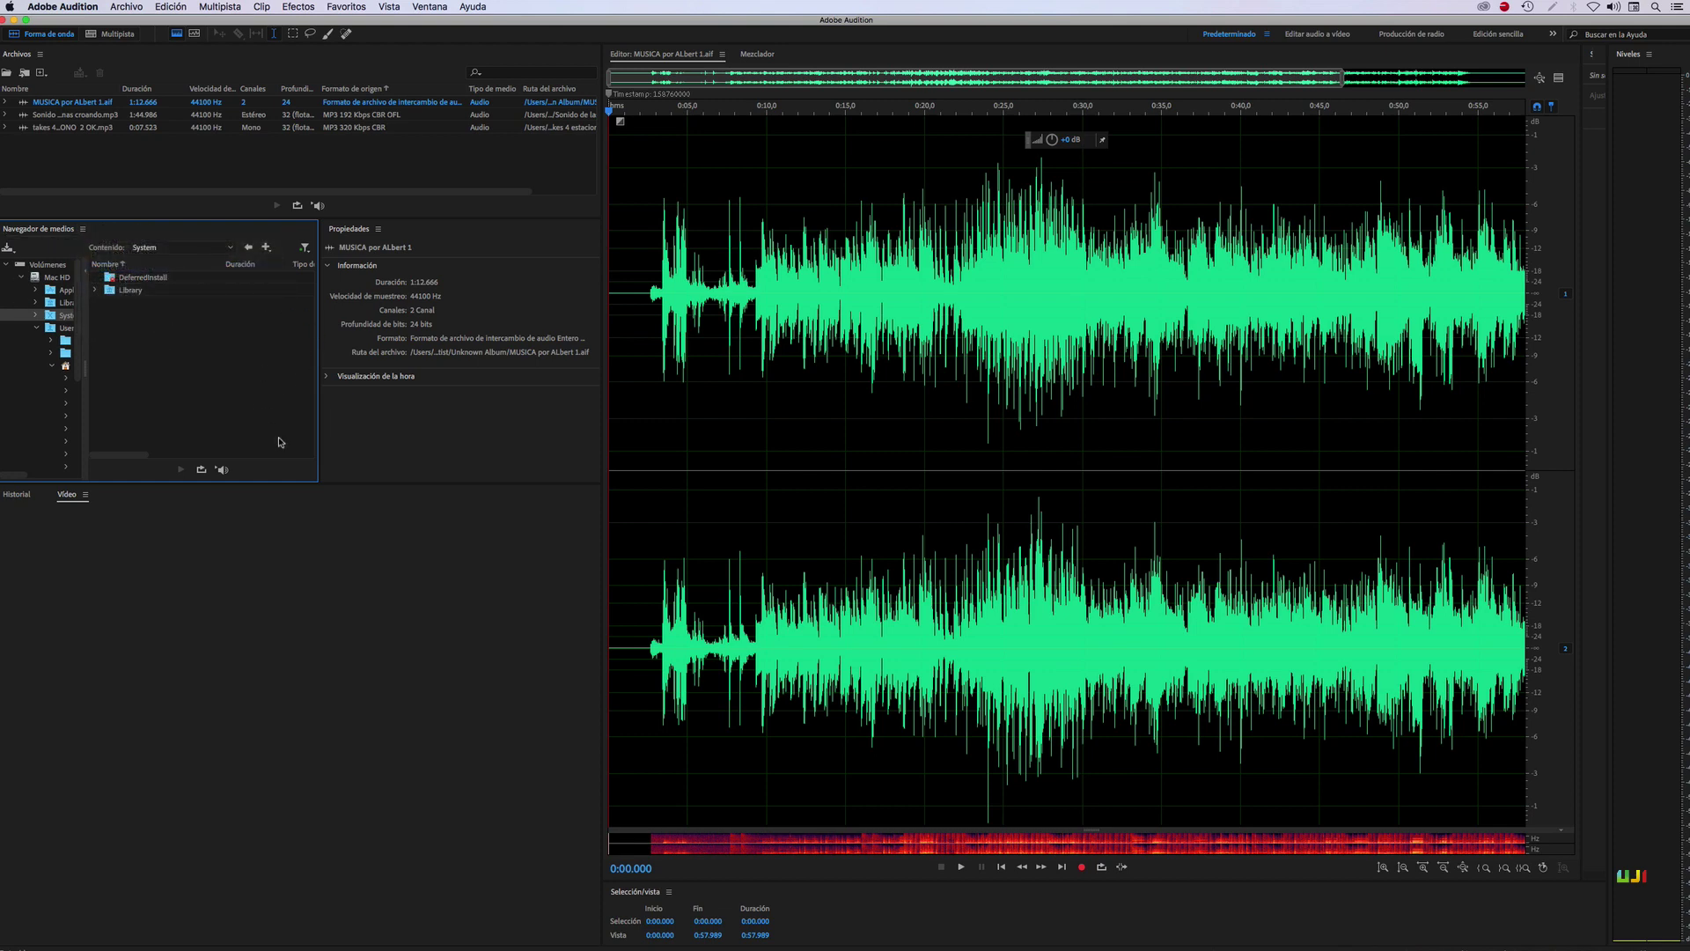
pyautogui.moveTo(340, 485); pyautogui.dragTo(337, 600)
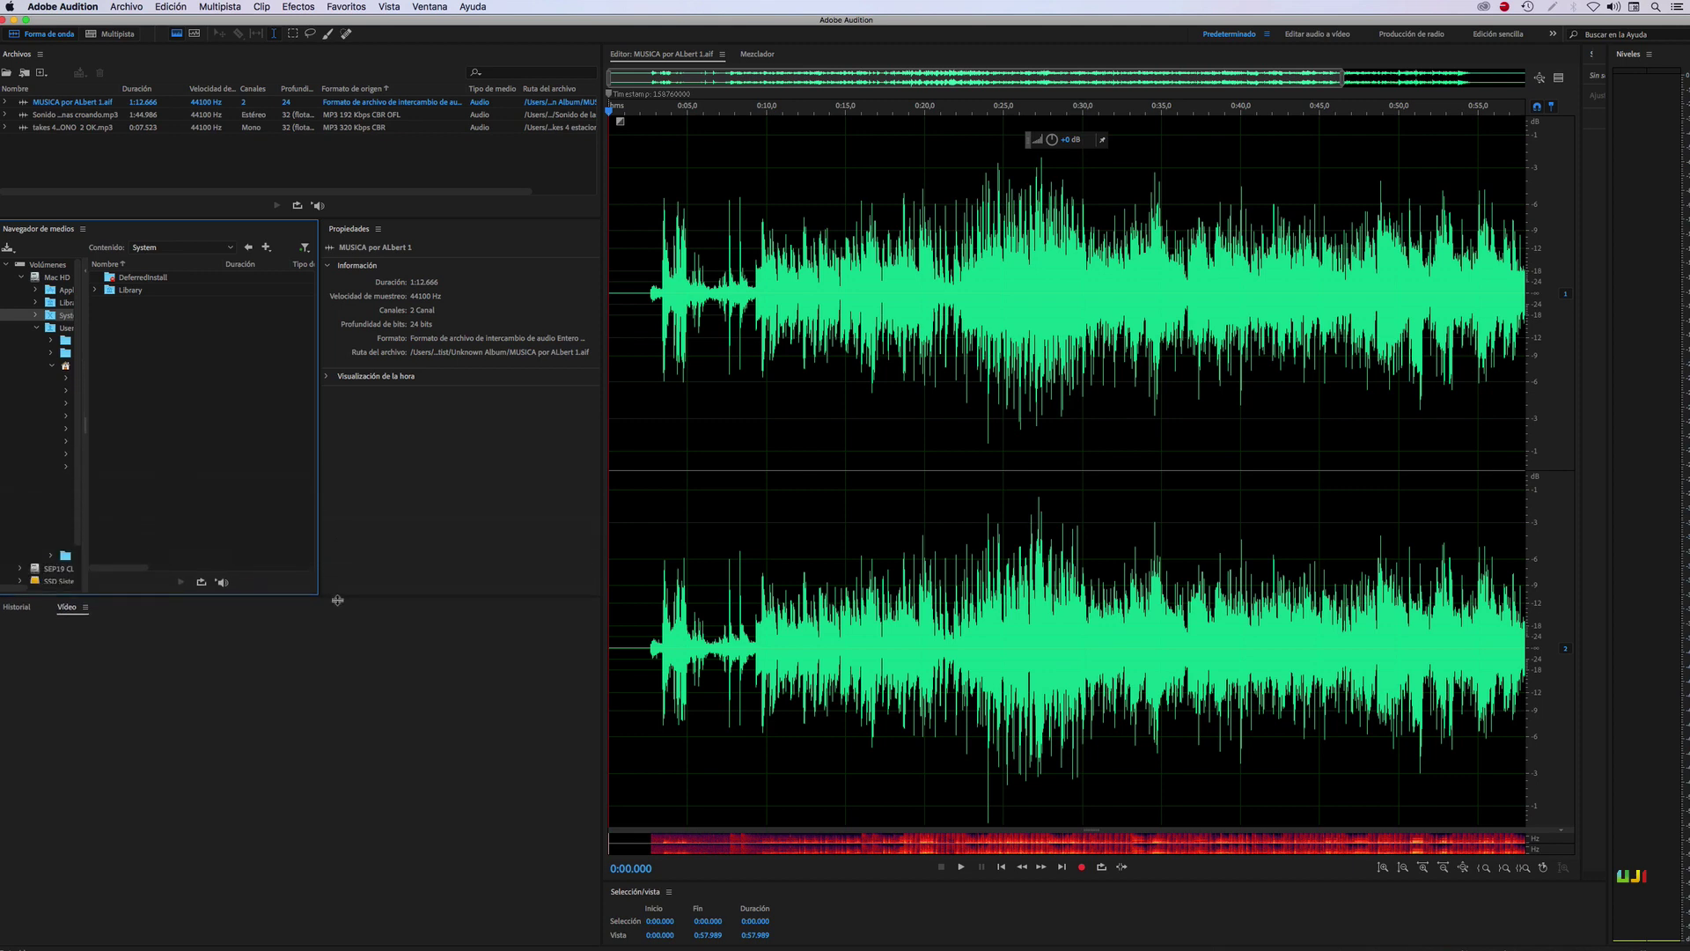
# - Undock the Archivos panel into a floating window and move it over the waveform editor
pyautogui.click(63, 60)
pyautogui.click(39, 55)
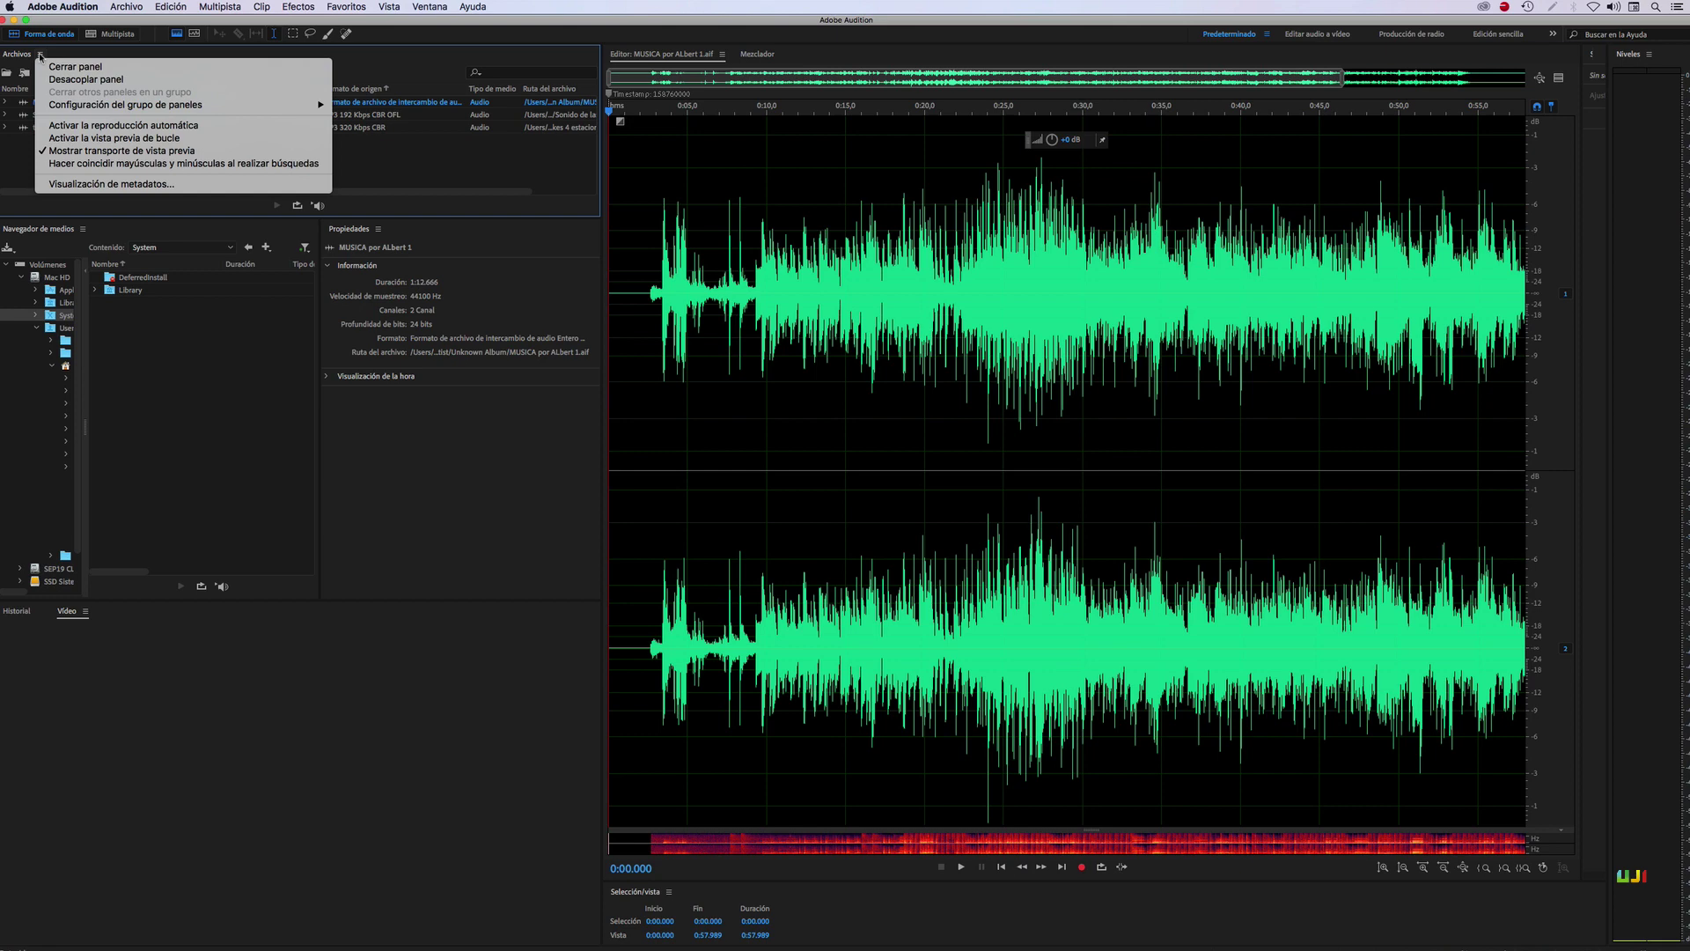
pyautogui.moveTo(94, 108)
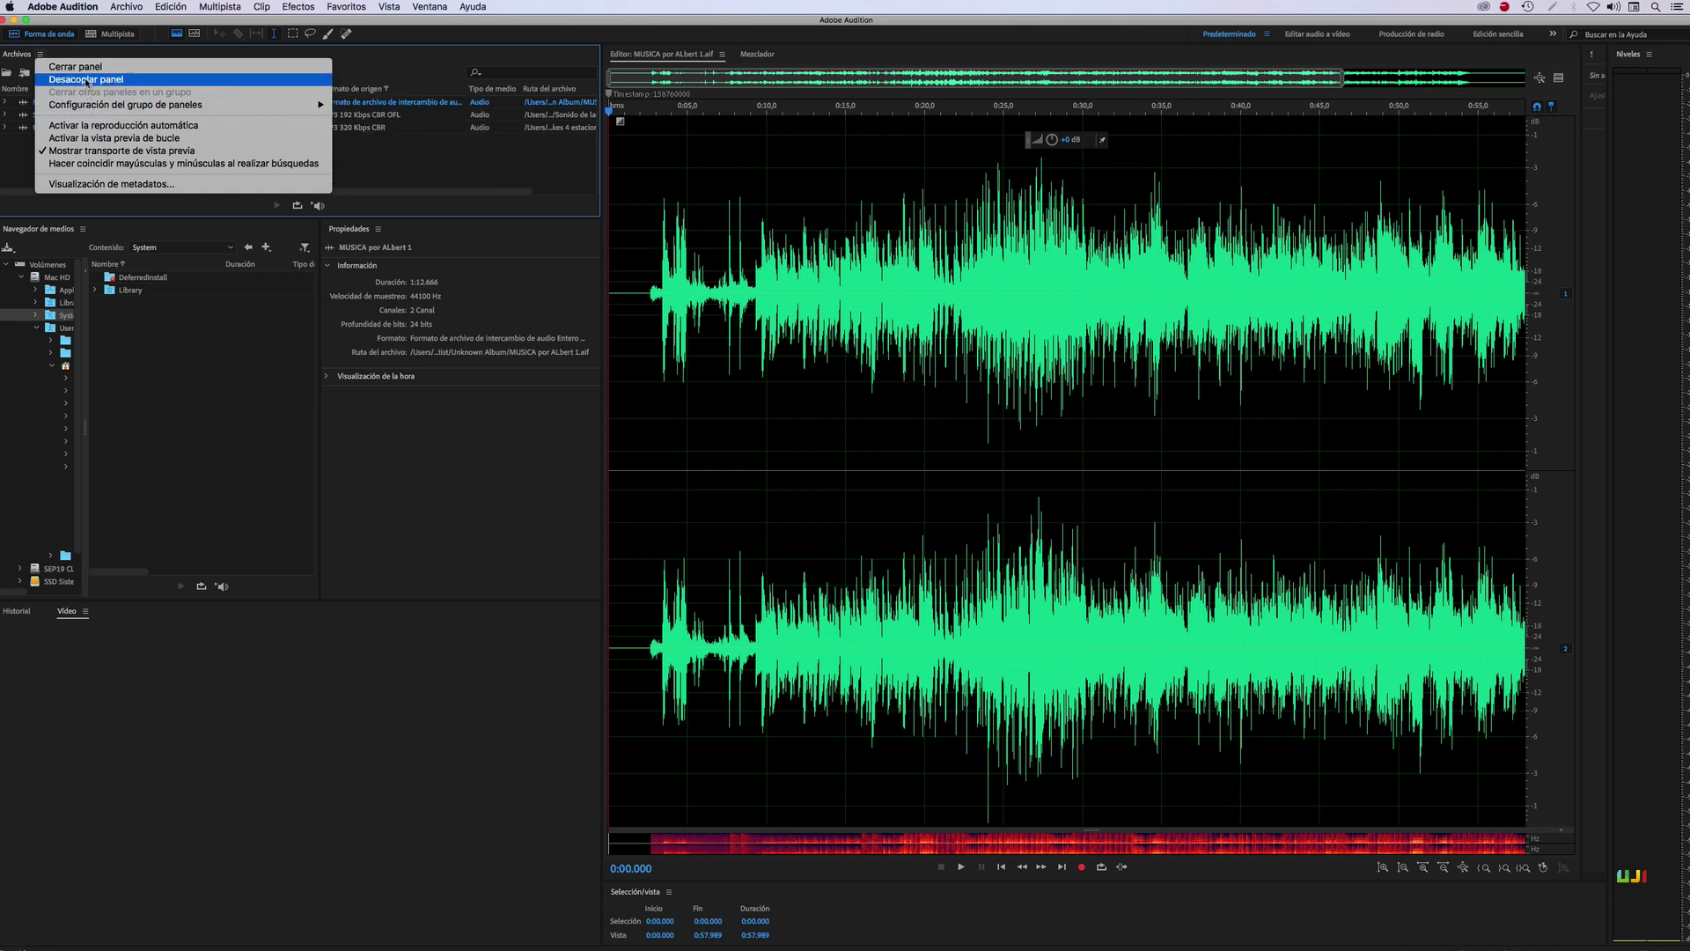
pyautogui.click(86, 81)
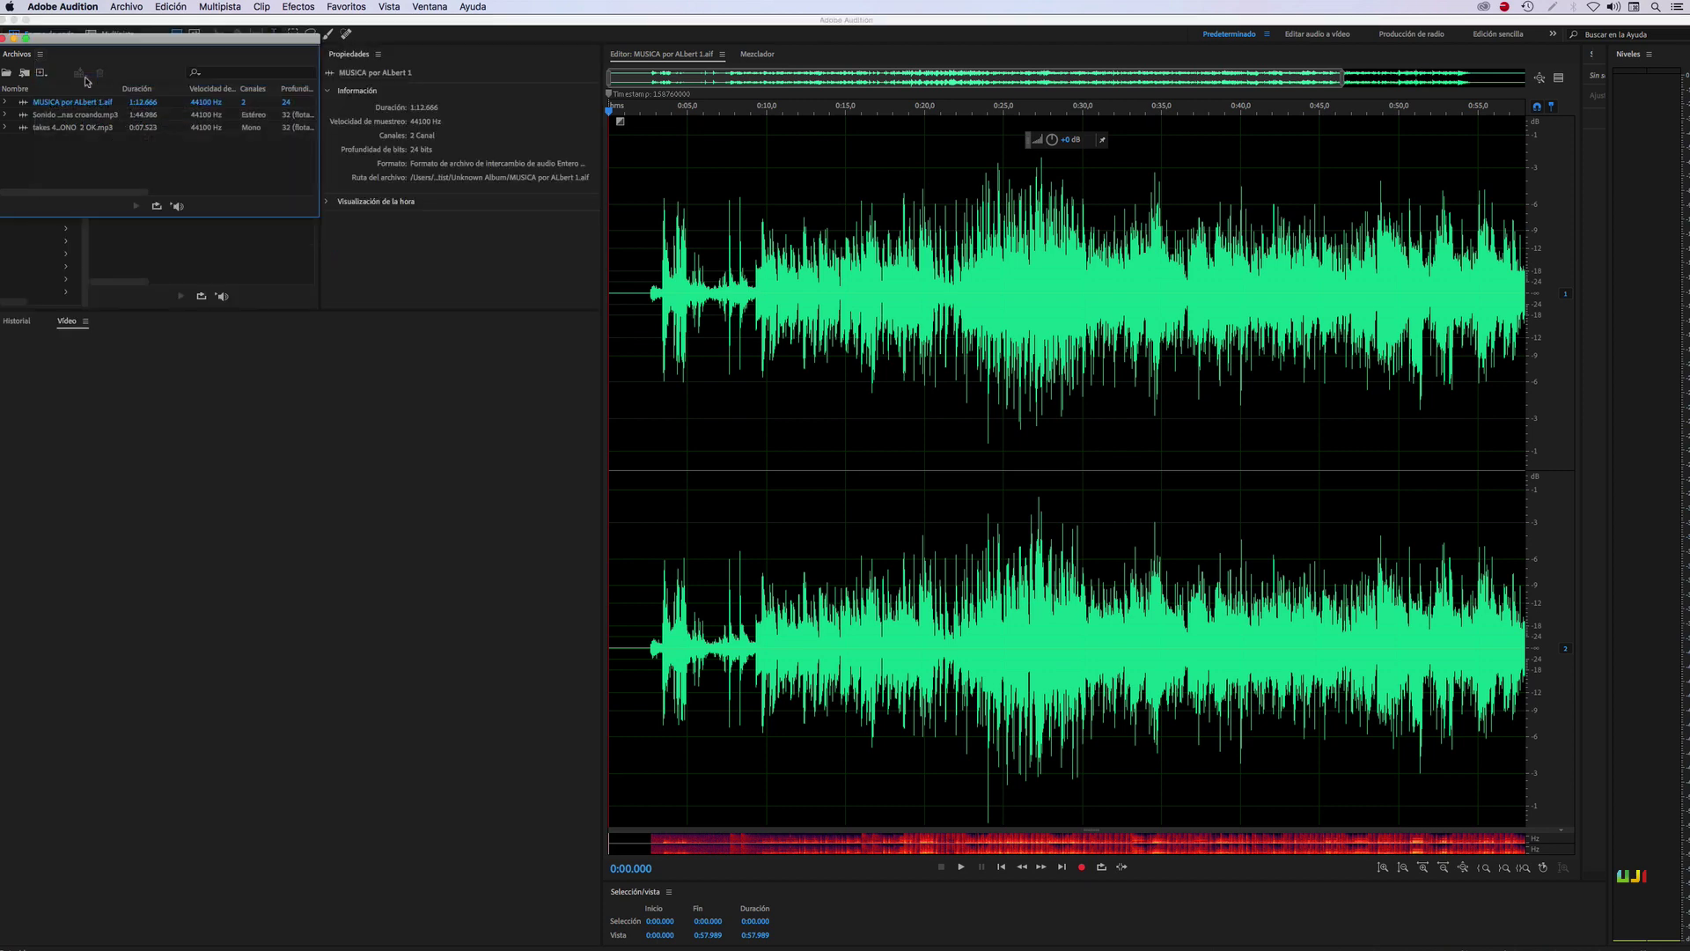
pyautogui.moveTo(52, 41); pyautogui.dragTo(527, 475)
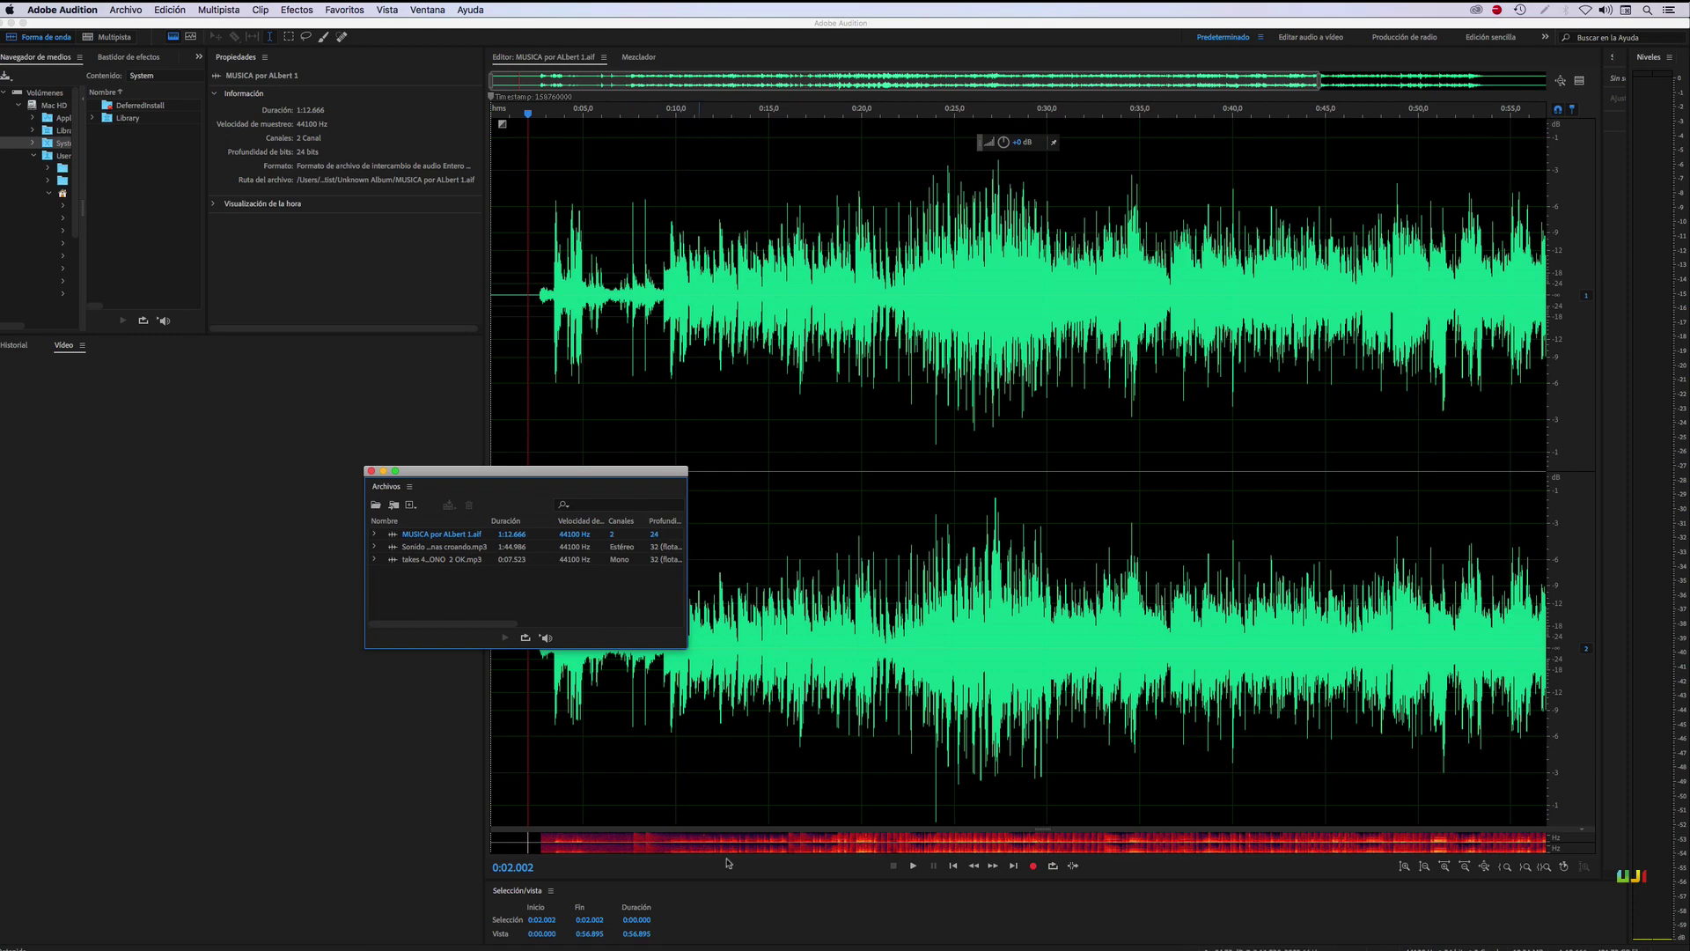
pyautogui.click(742, 905)
pyautogui.click(650, 581)
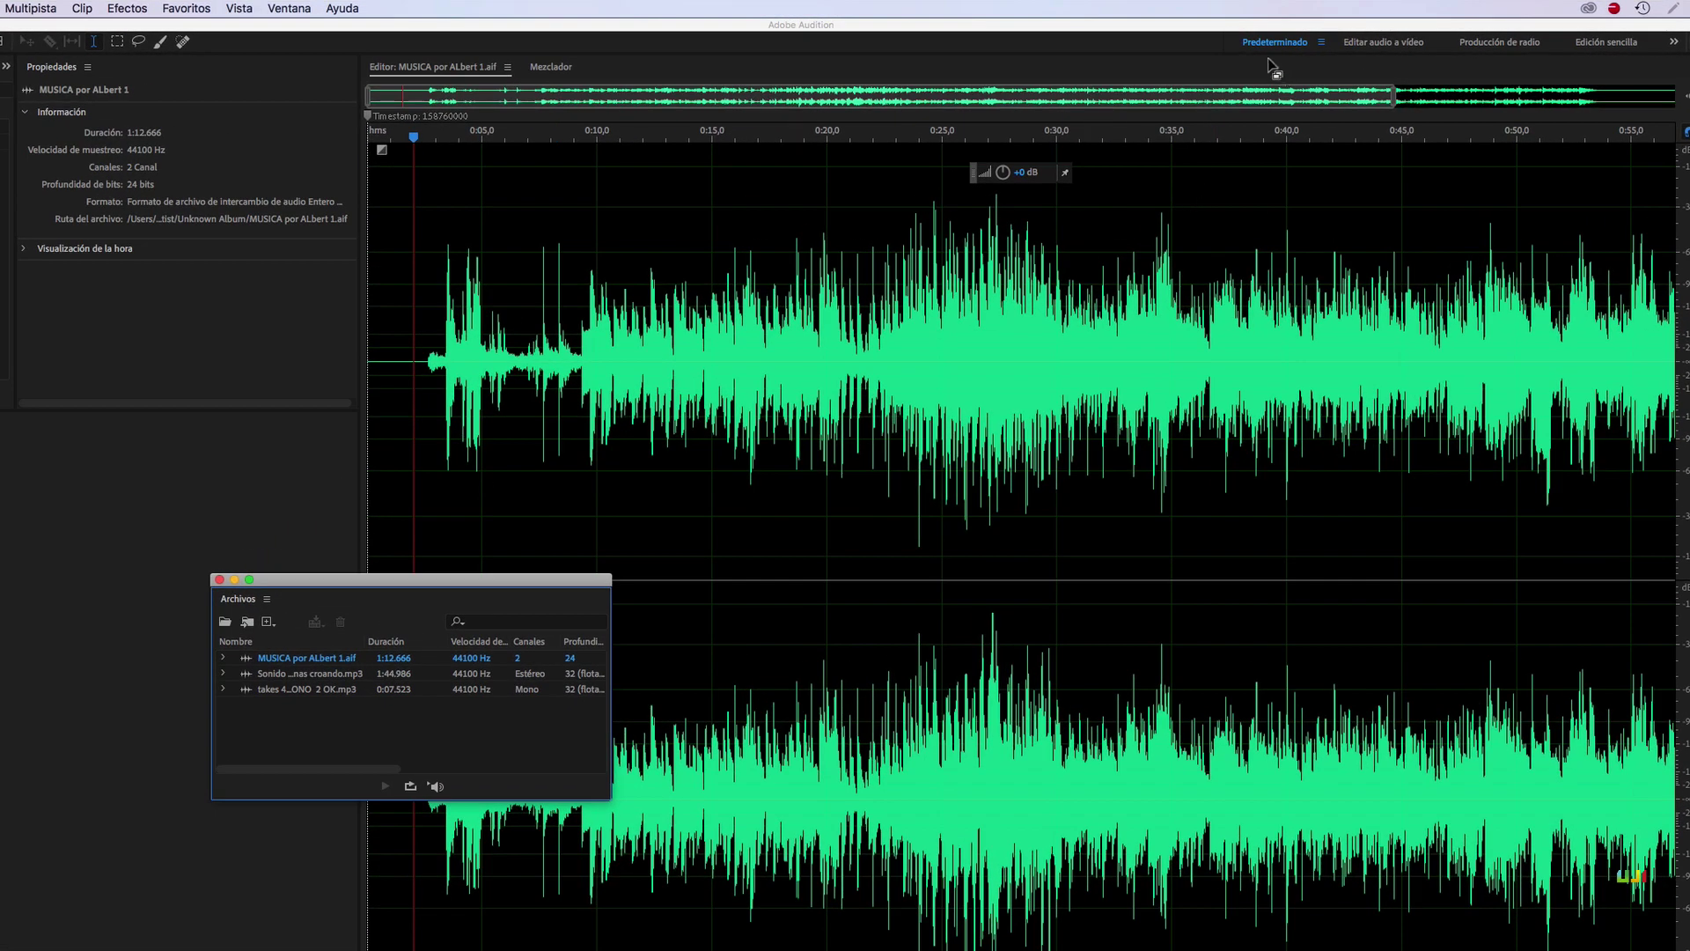
# - Reset the Predeterminado workspace to its last saved layout, discarding the modifications
pyautogui.click(1290, 44)
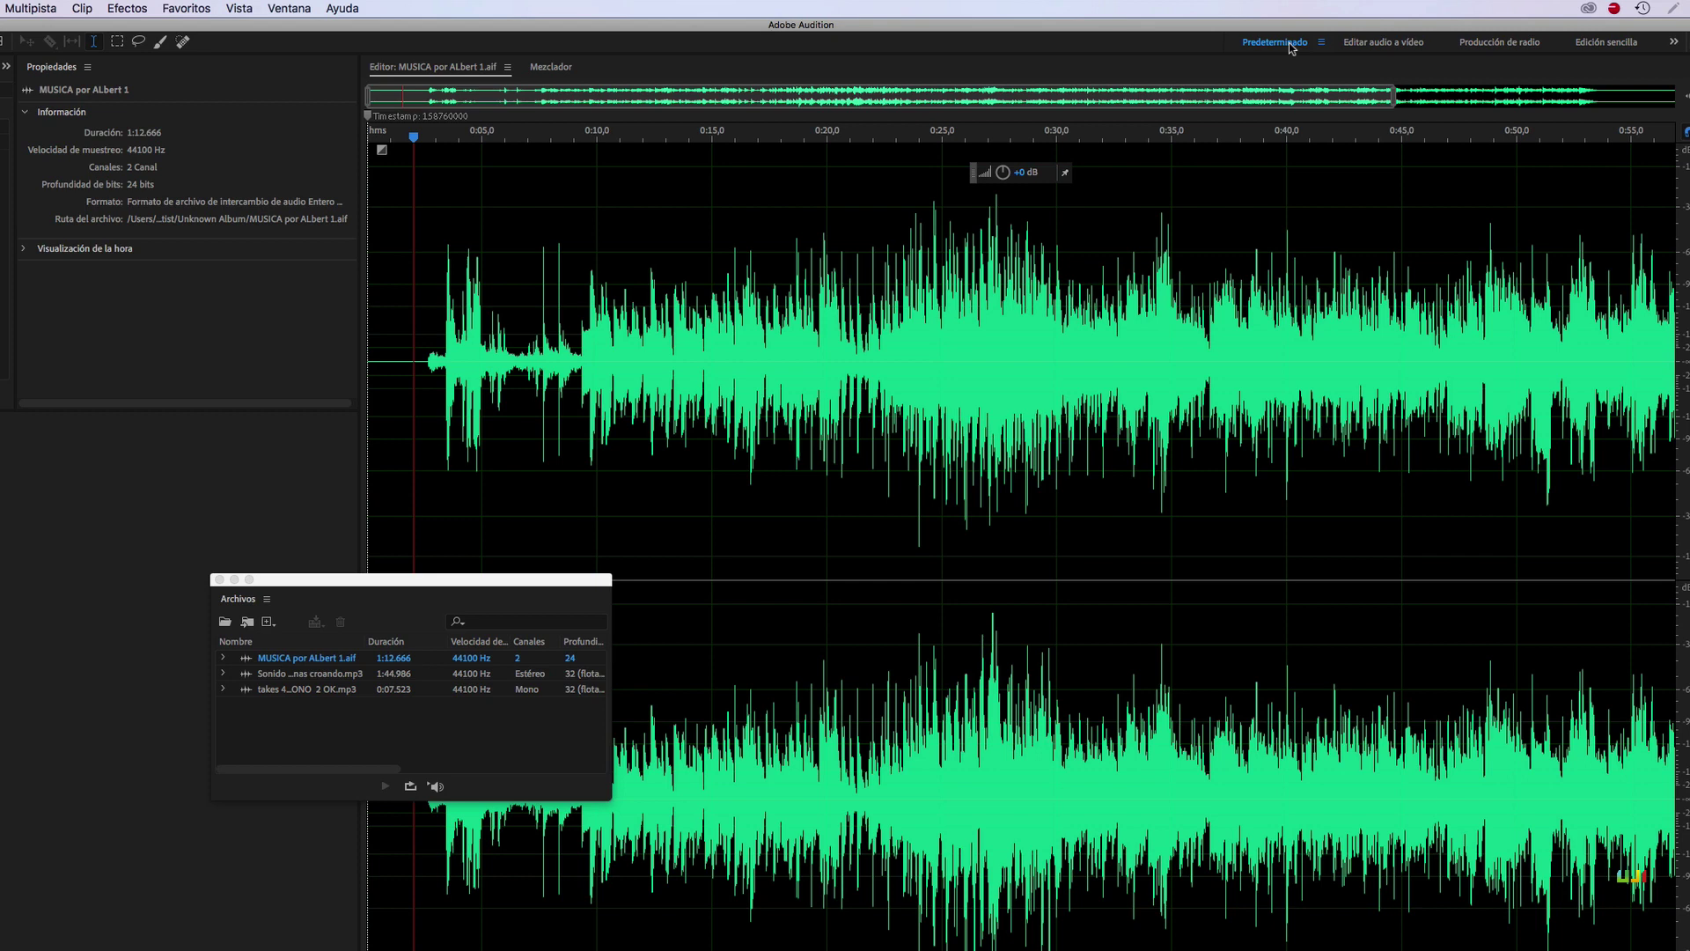
pyautogui.click(1290, 44)
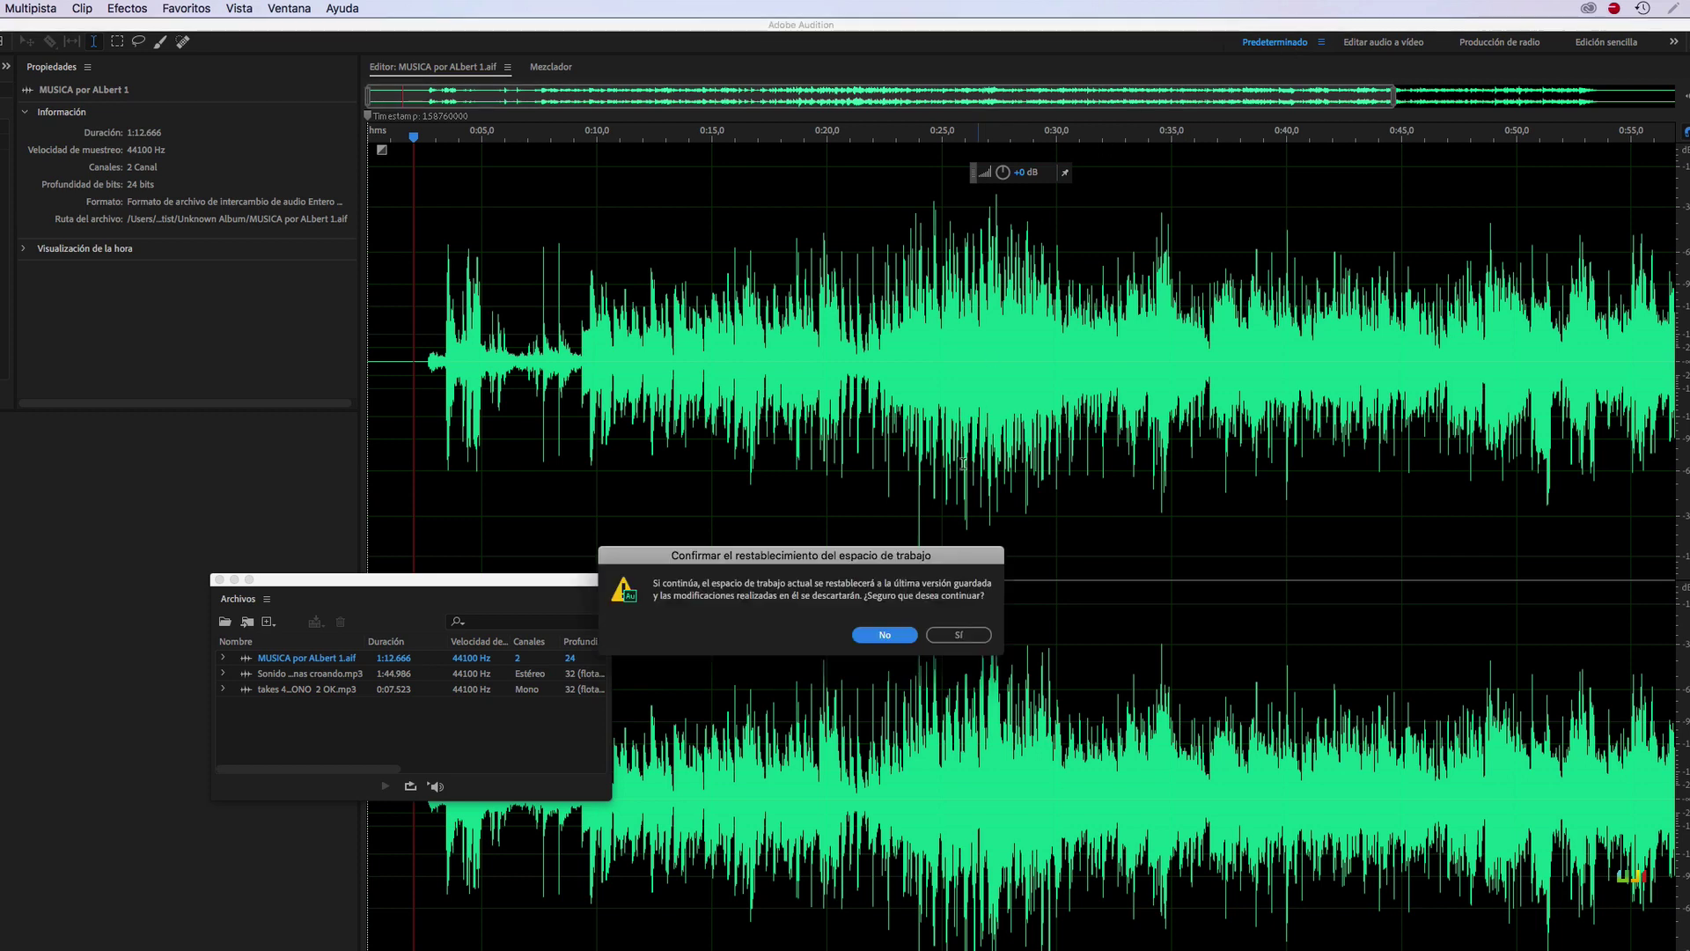
pyautogui.moveTo(940, 561); pyautogui.dragTo(997, 471)
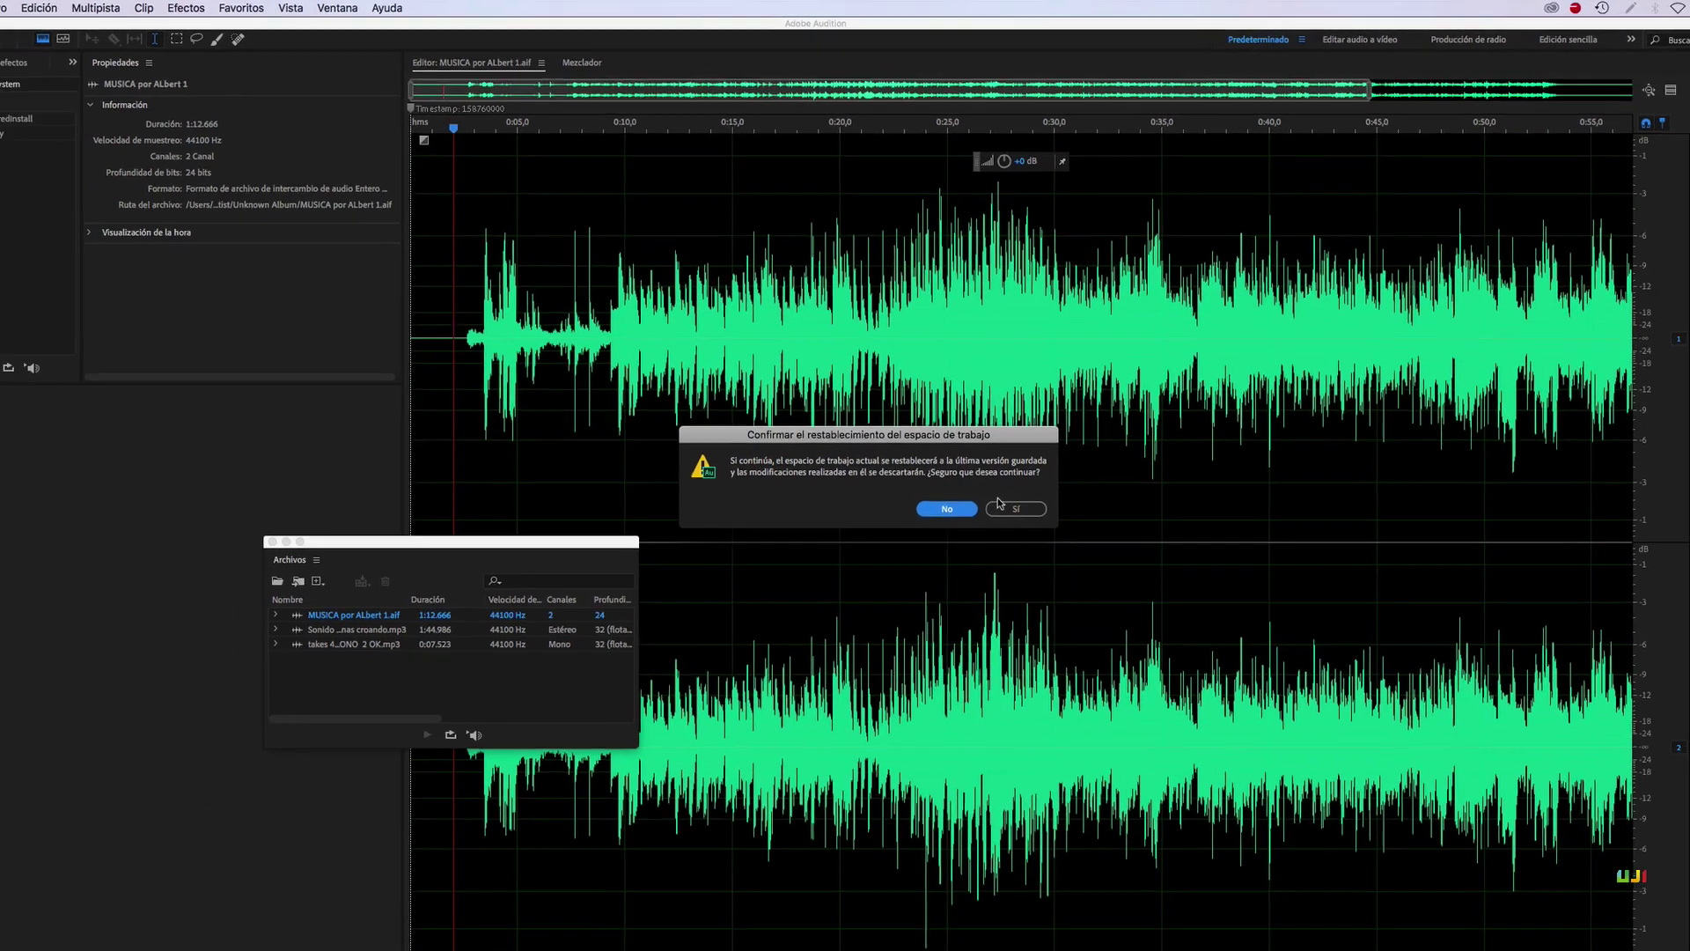
pyautogui.click(1015, 544)
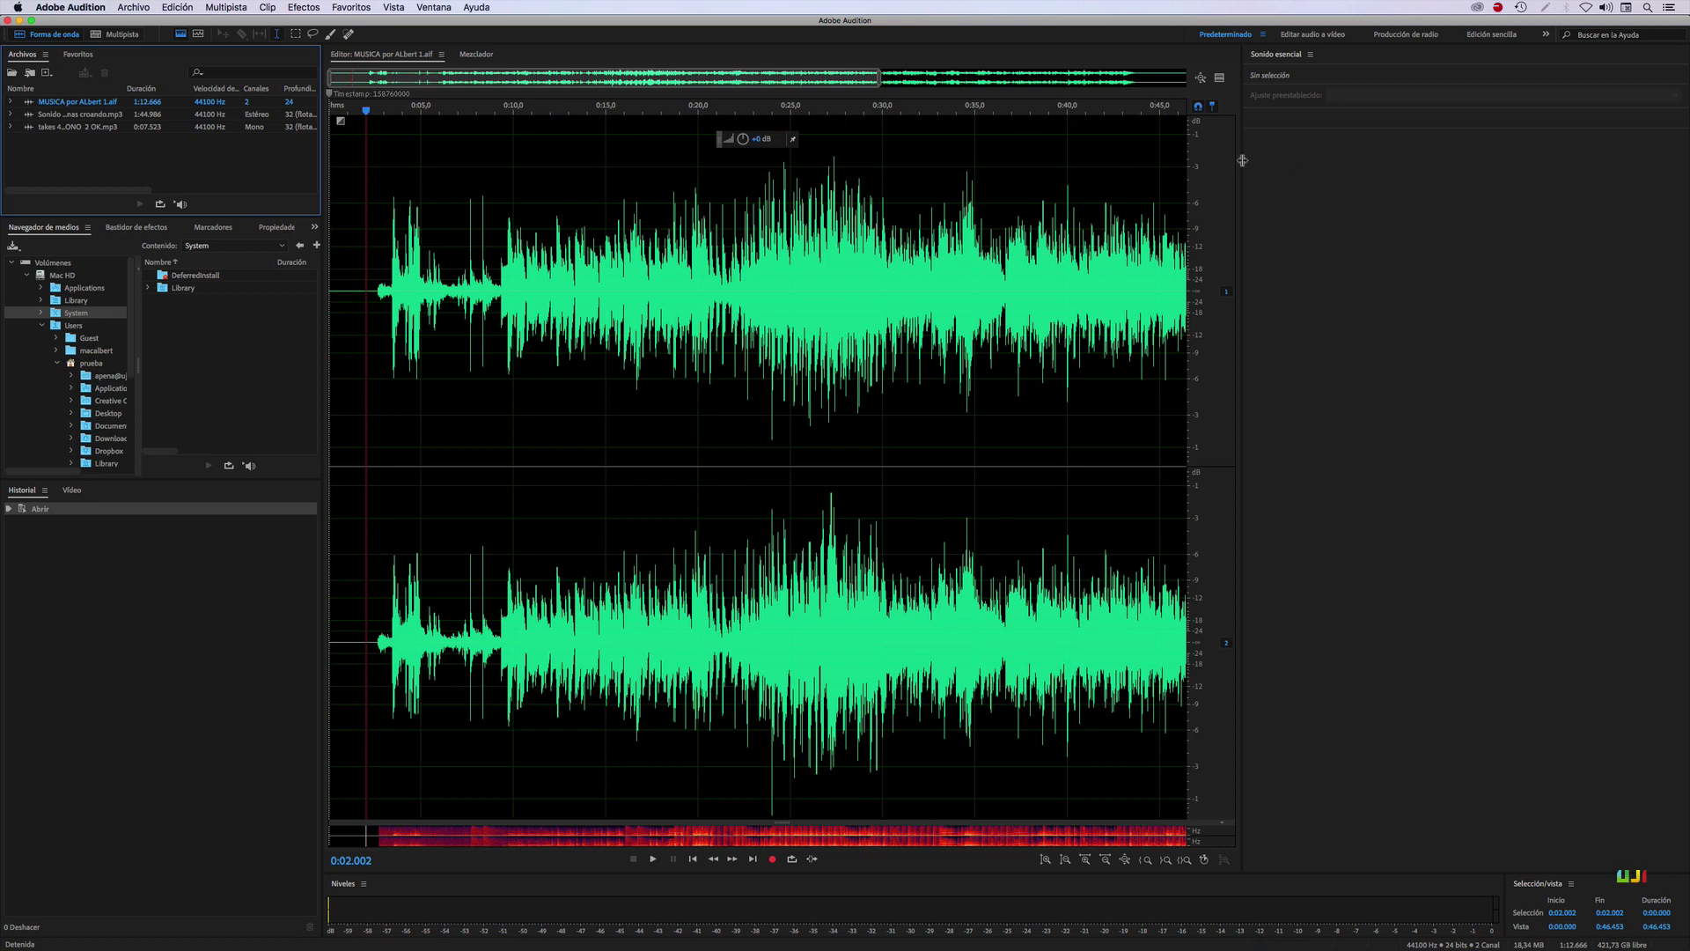
# - Widen the waveform editor and dock the Niveles panel as a vertical column beside Sonido esencial
pyautogui.moveTo(1241, 162); pyautogui.dragTo(1320, 162)
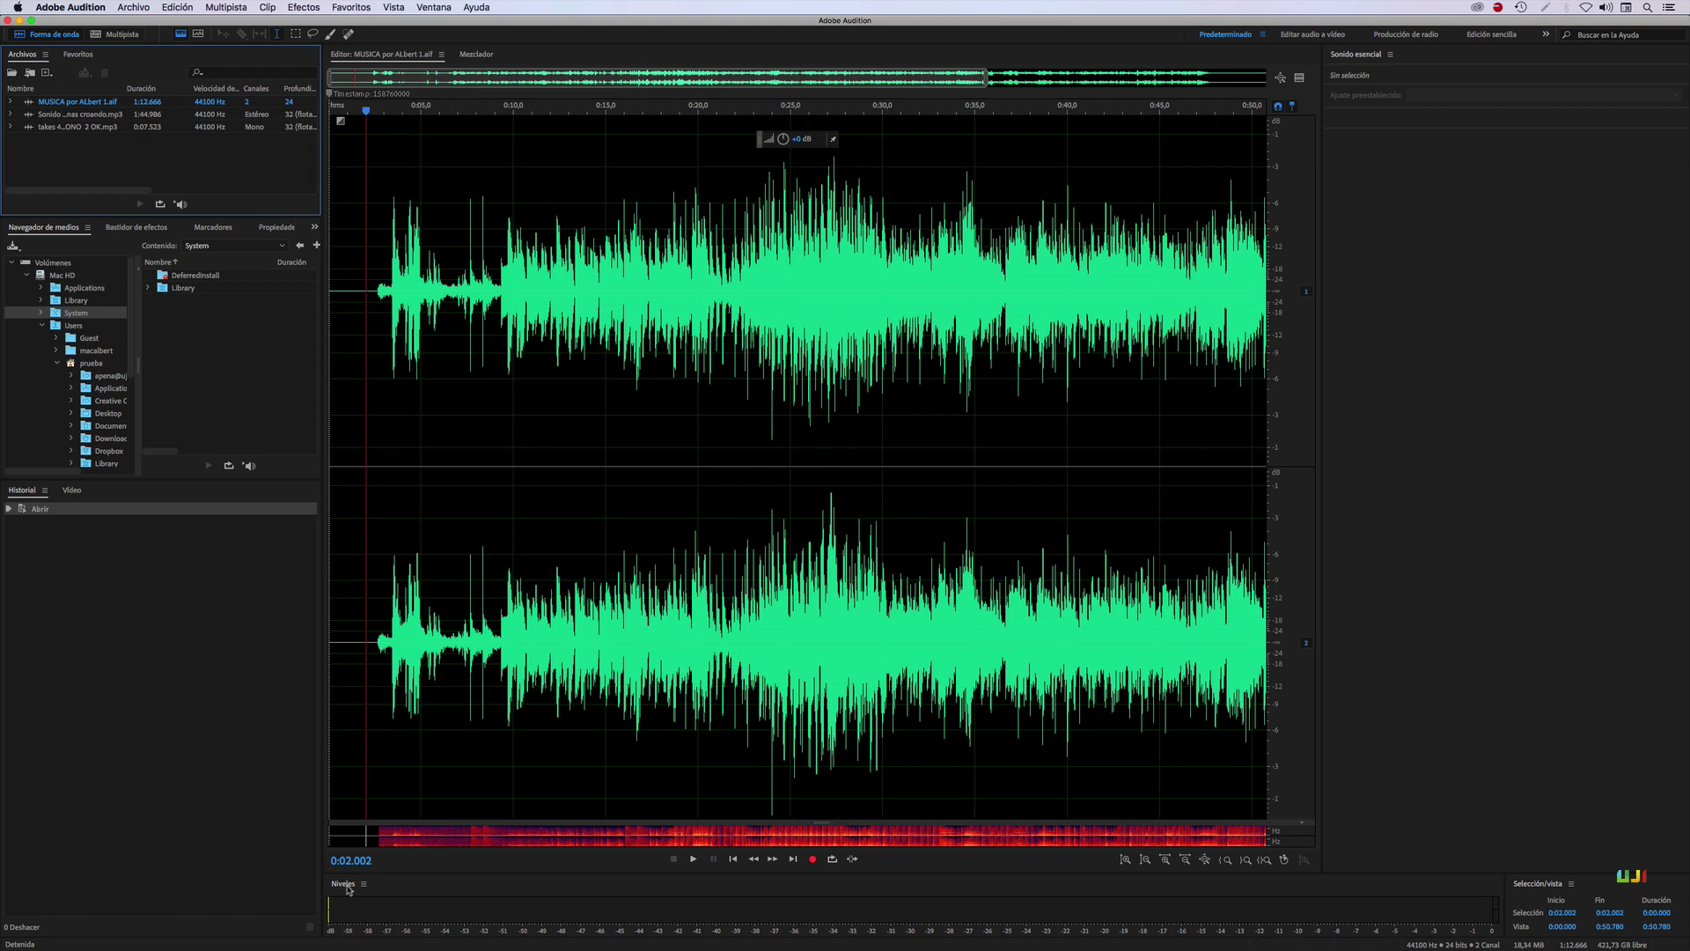
pyautogui.moveTo(348, 887); pyautogui.dragTo(1667, 444)
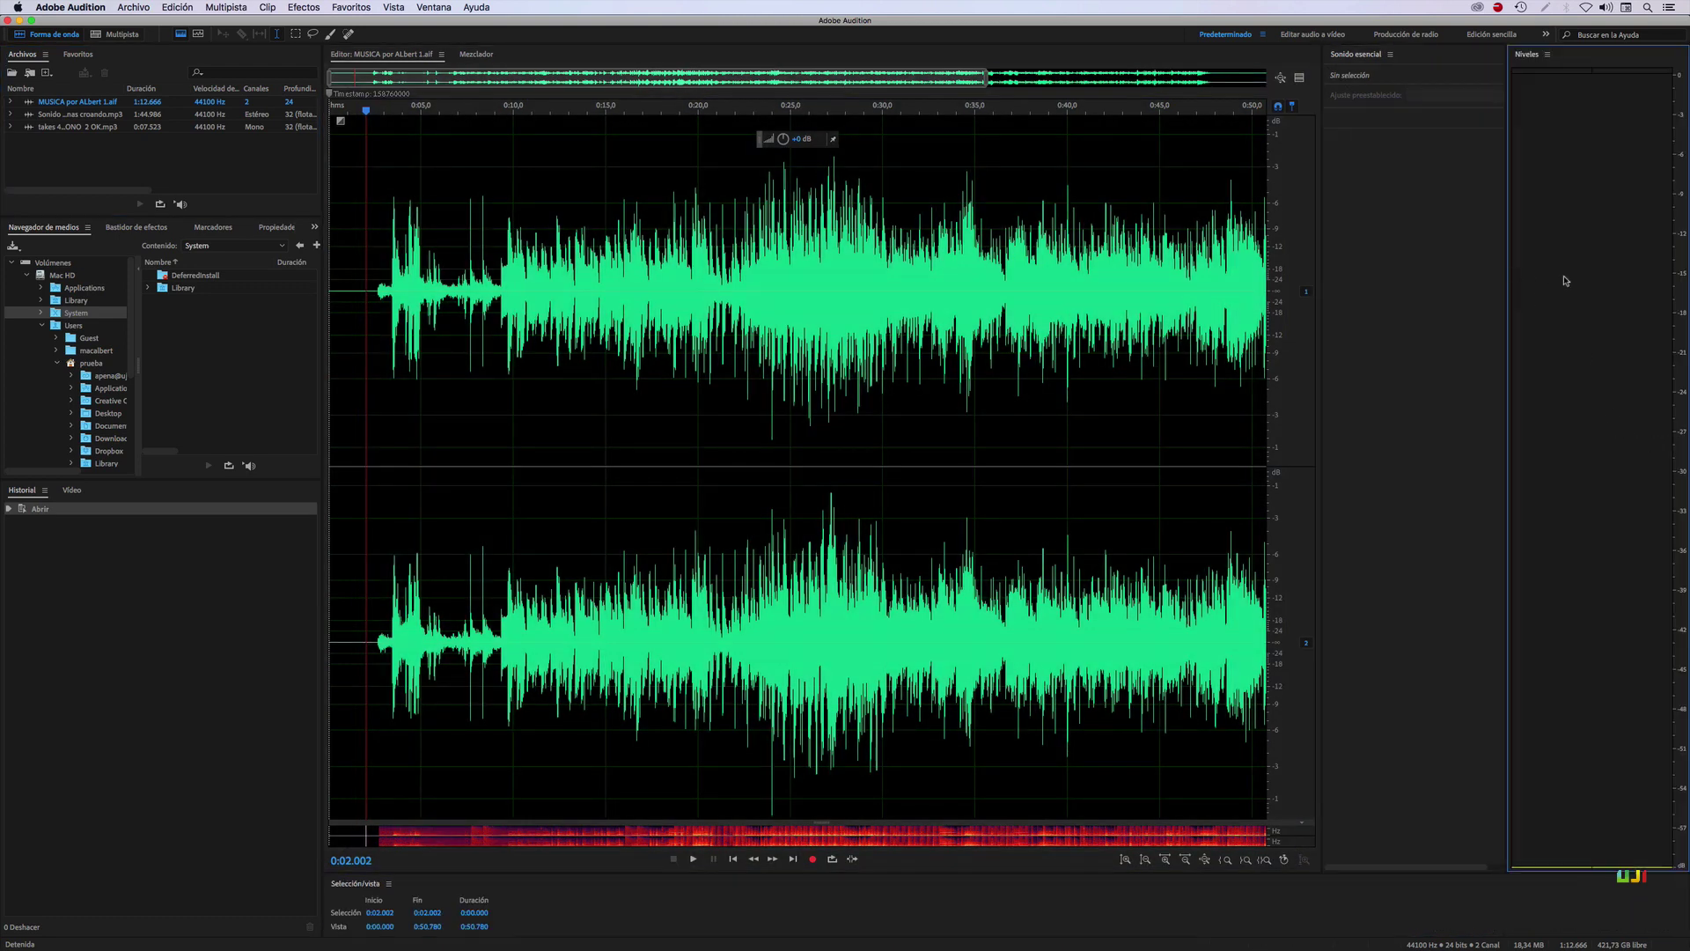
pyautogui.click(1339, 295)
# - Save the current panel layout as a new workspace named with the author's first name followed by "curso"
pyautogui.click(436, 7)
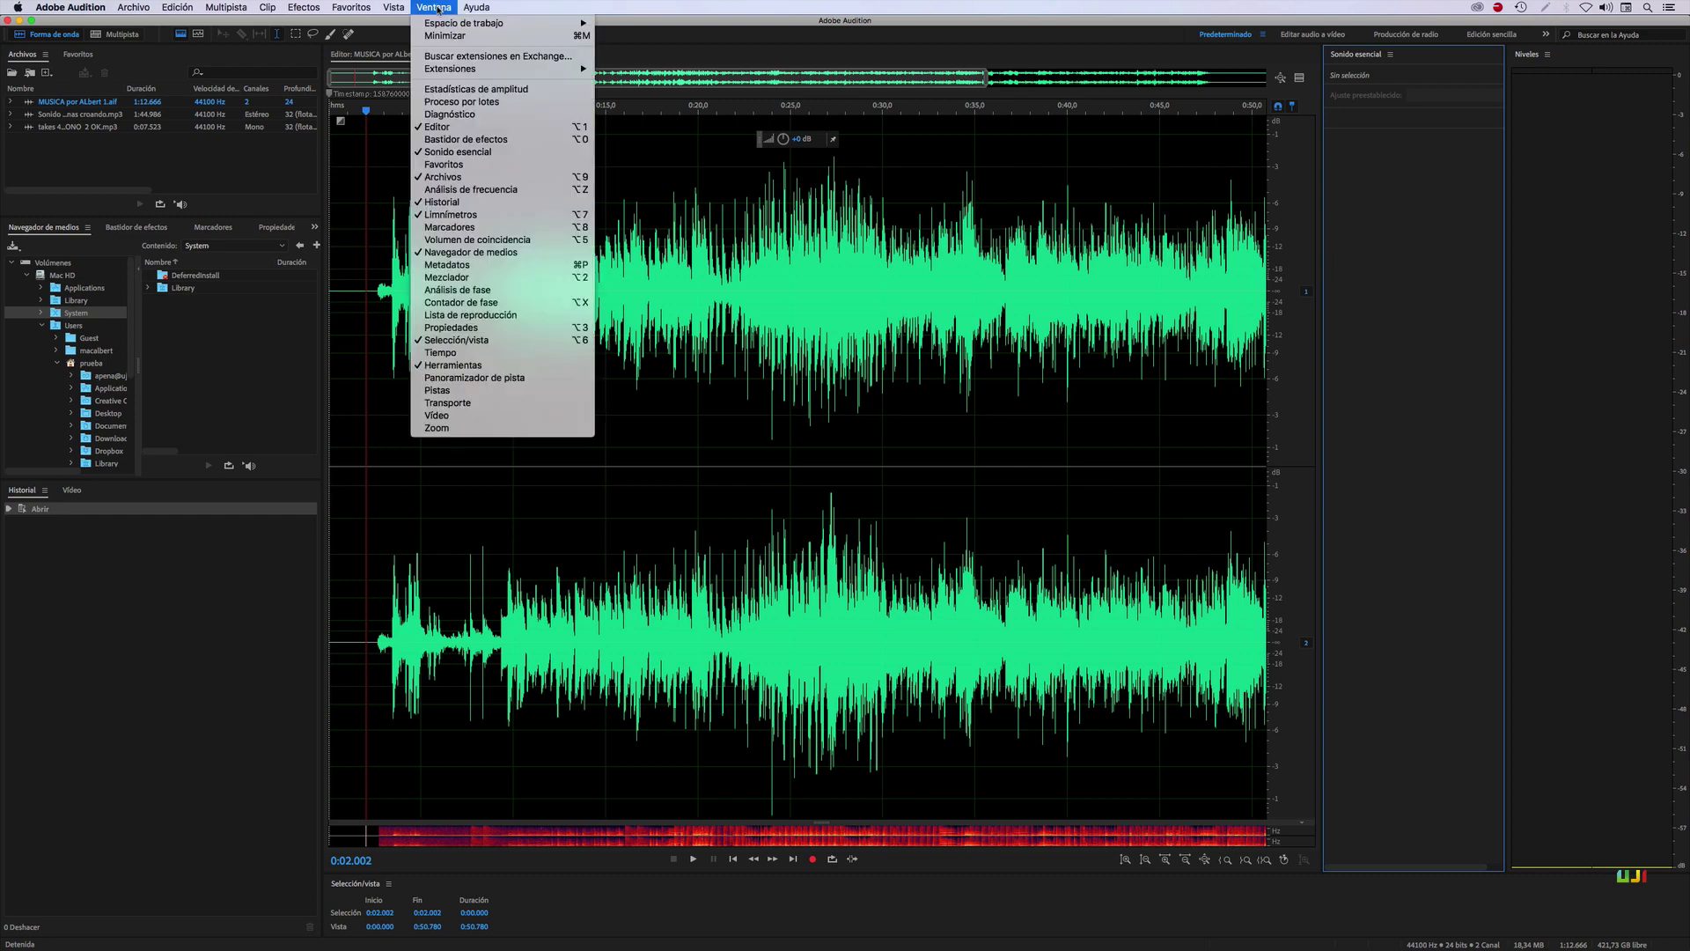
pyautogui.moveTo(493, 23)
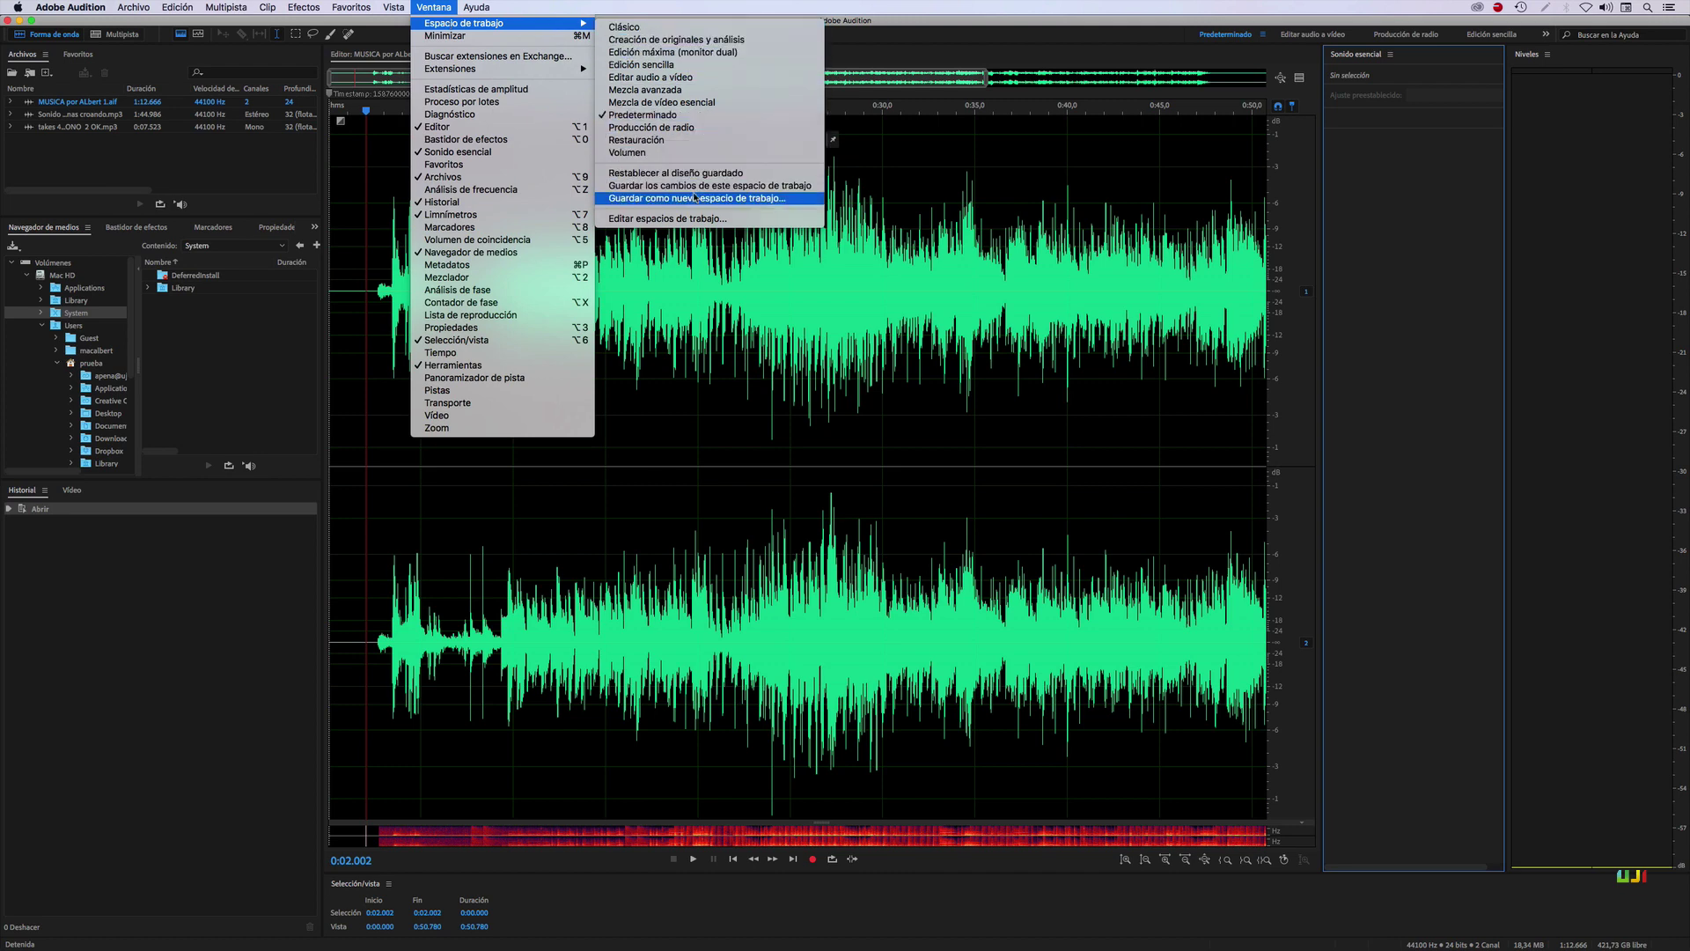
pyautogui.click(694, 198)
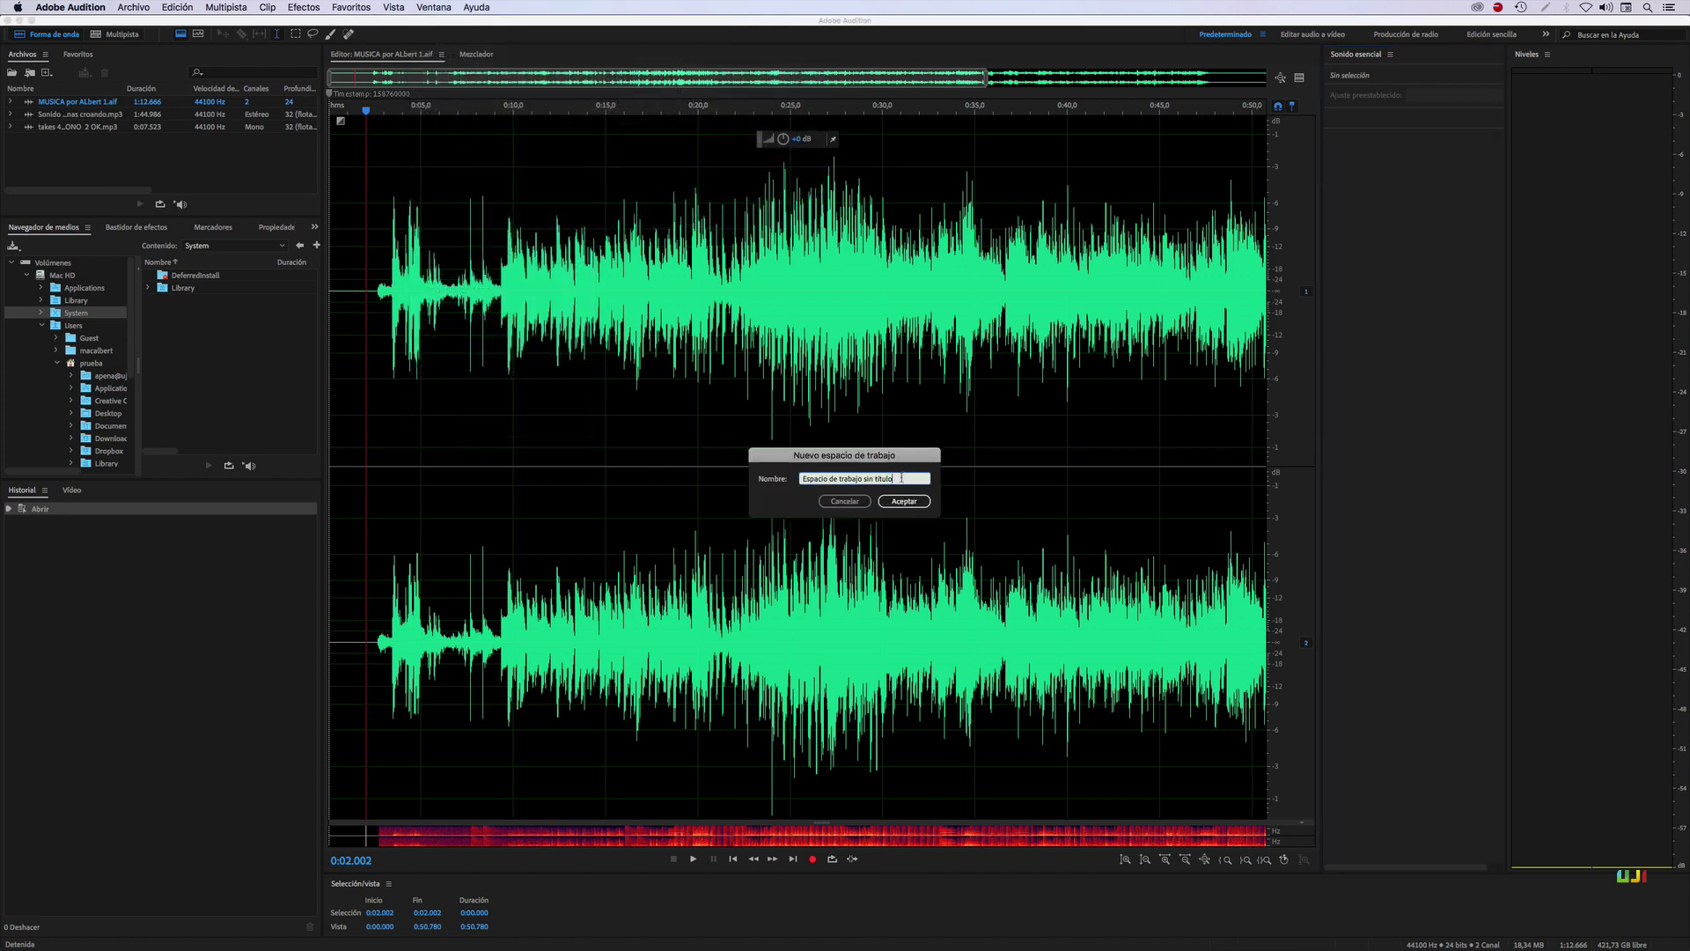
pyautogui.write('alberto curso')
pyautogui.click(890, 501)
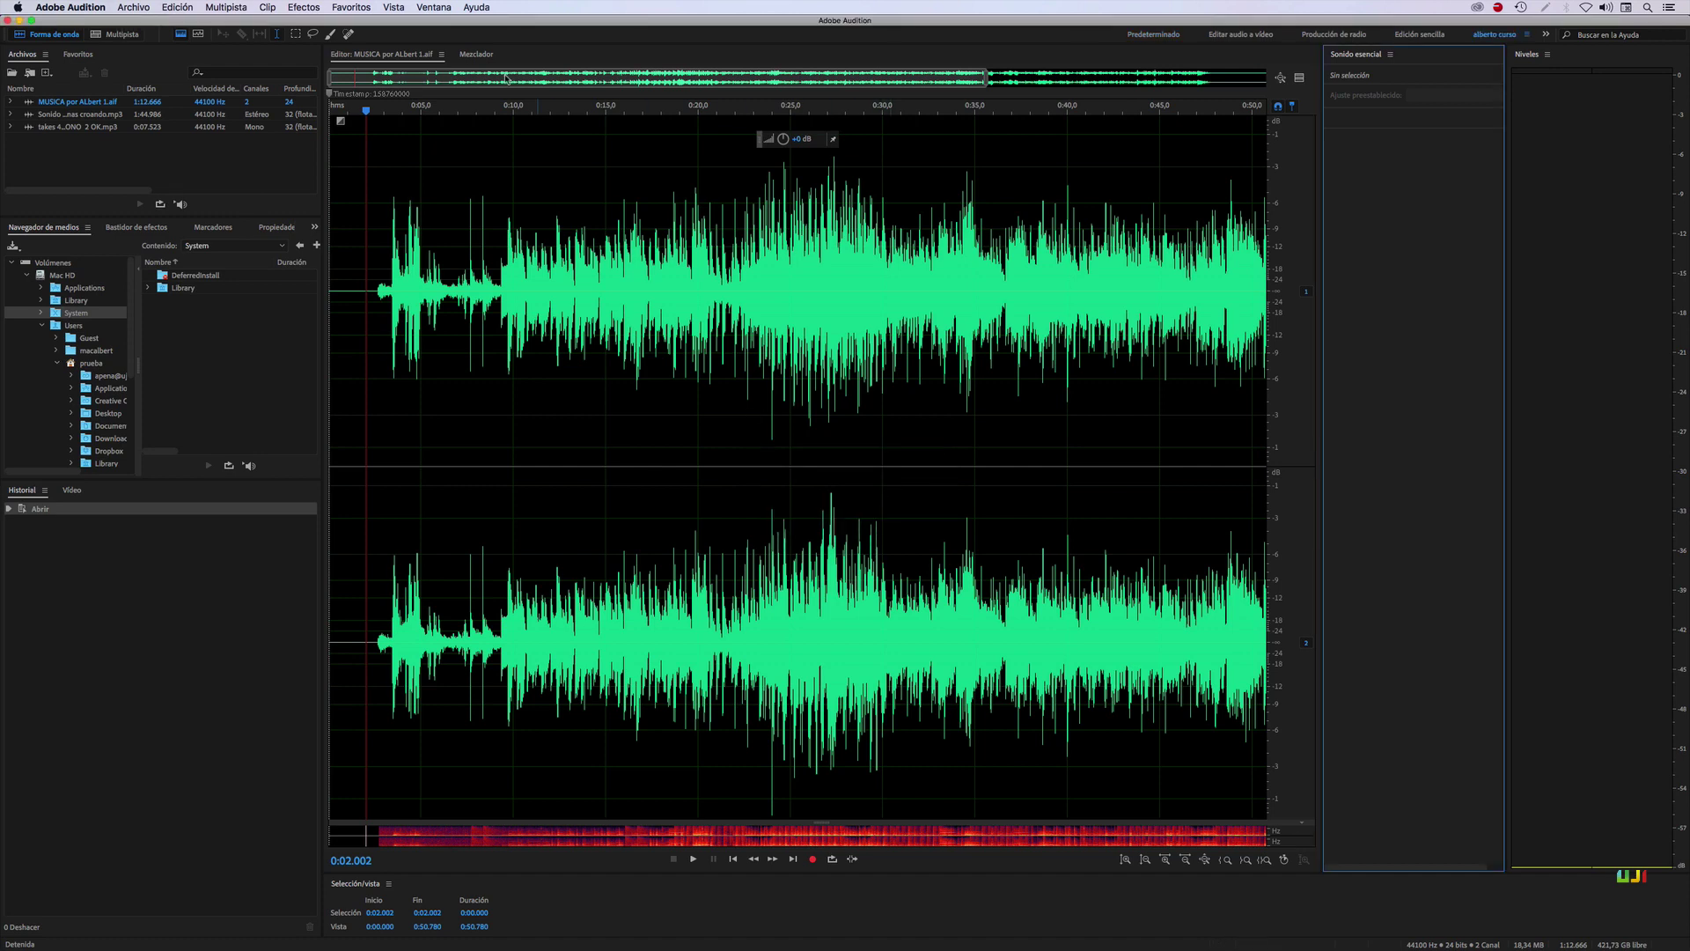
# - Check the newly saved course workspace in the workspace list and switch to the Predeterminado workspace
pyautogui.click(433, 7)
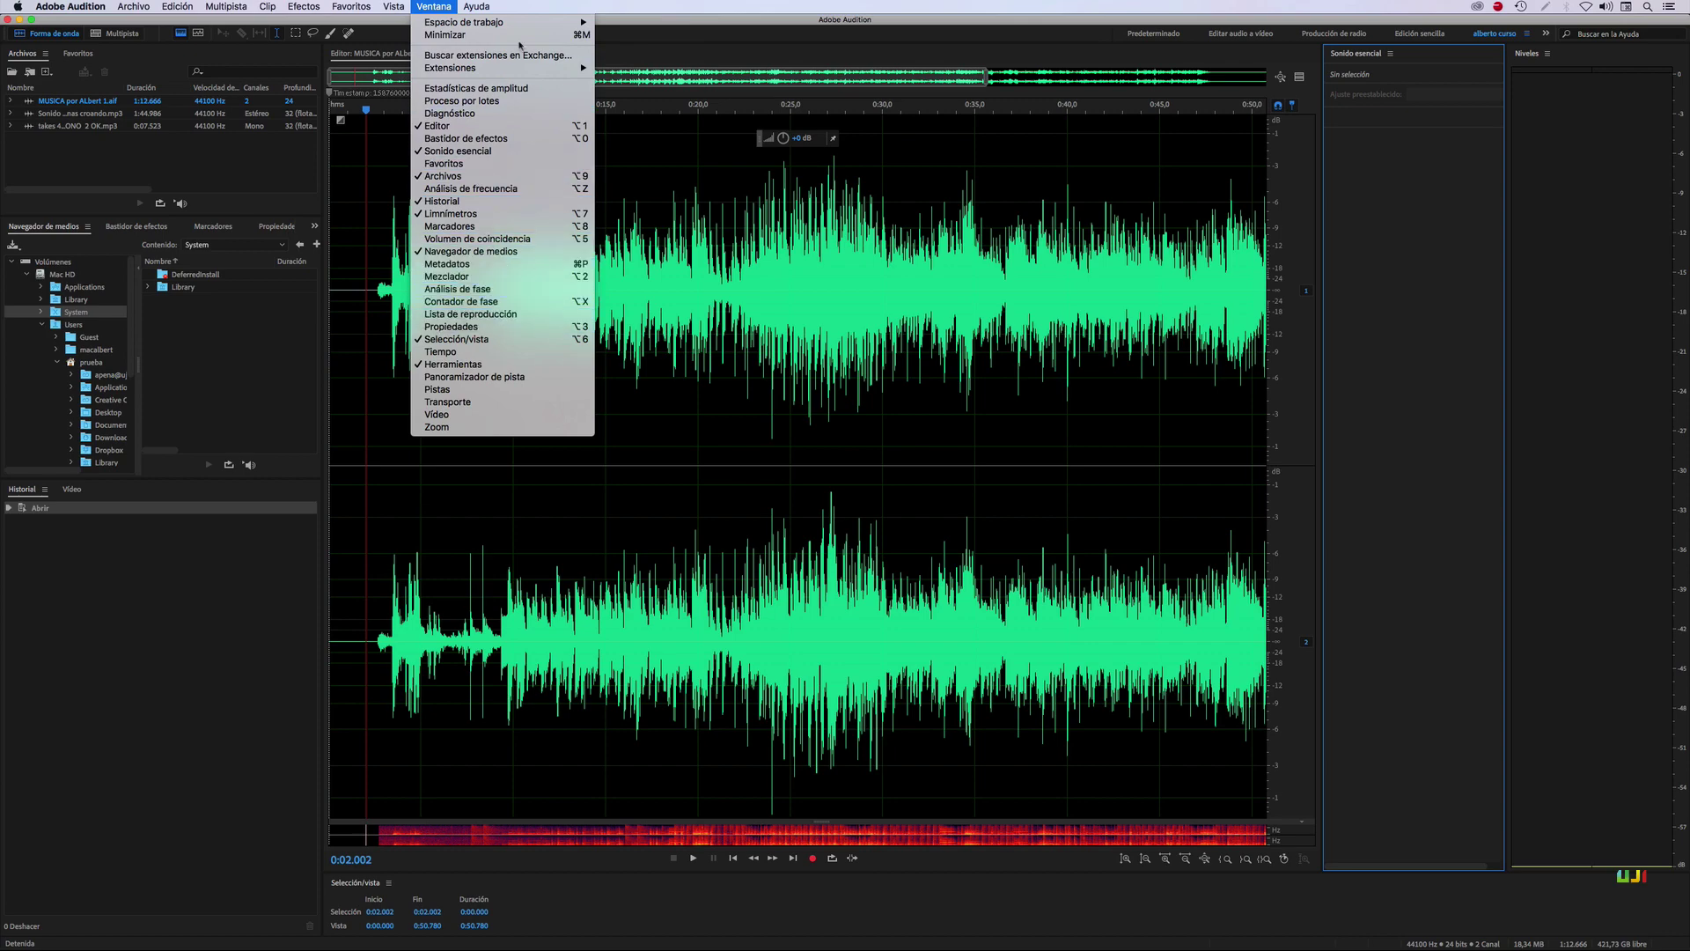
pyautogui.moveTo(492, 22)
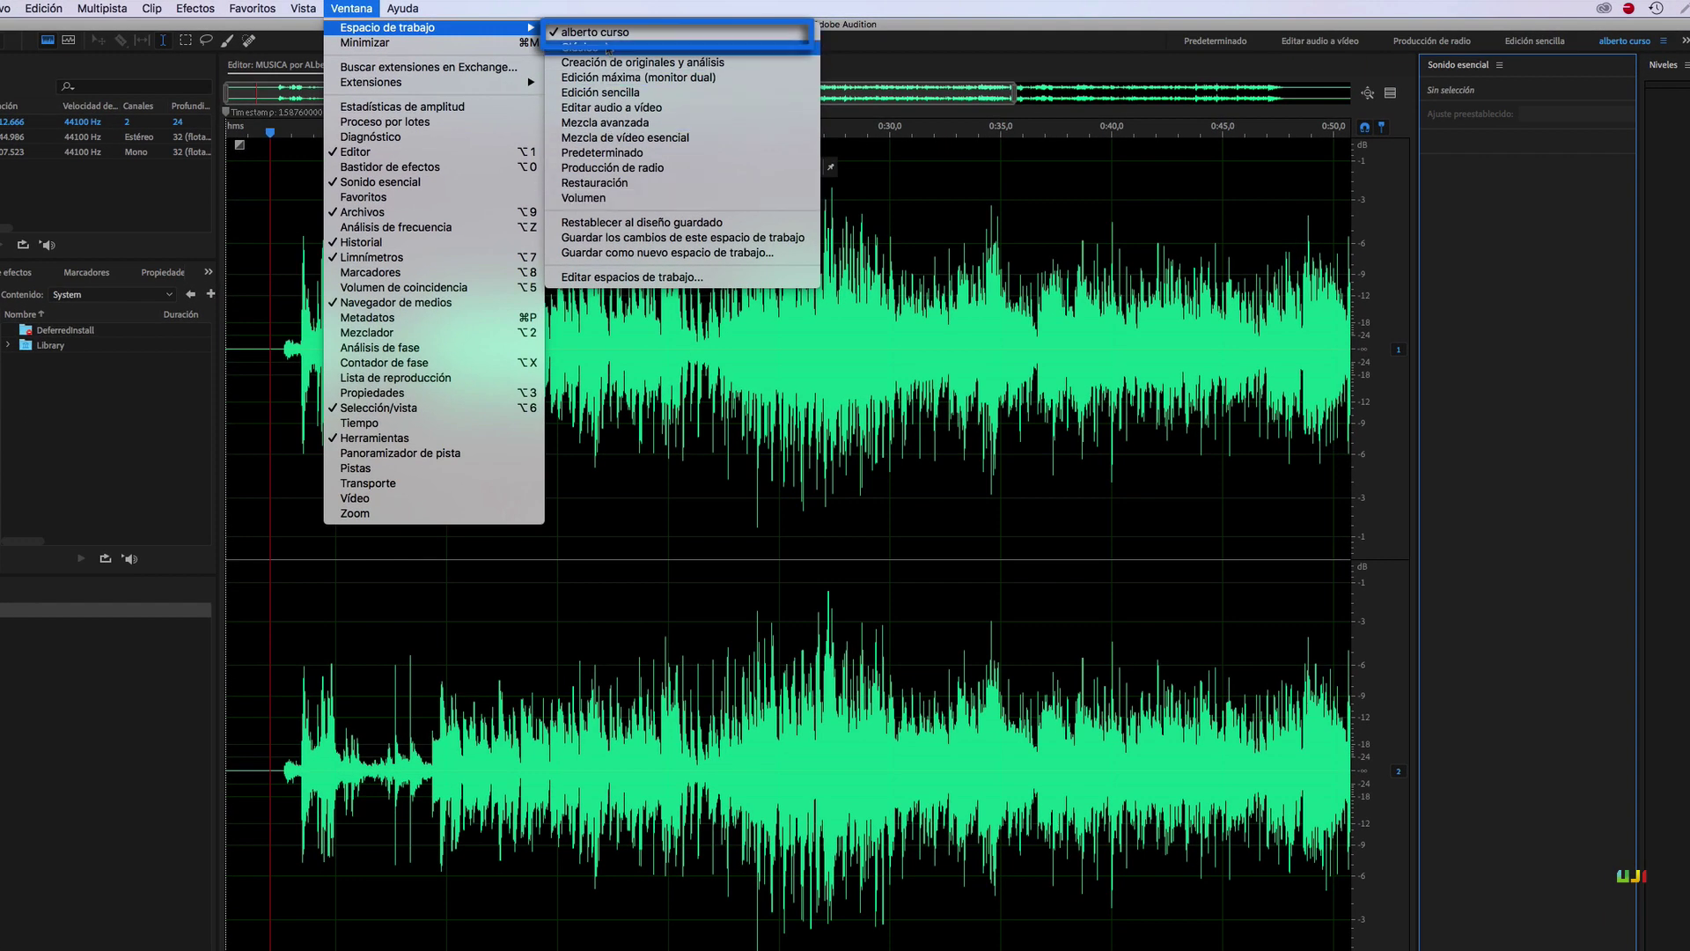
pyautogui.click(1634, 42)
pyautogui.click(1636, 43)
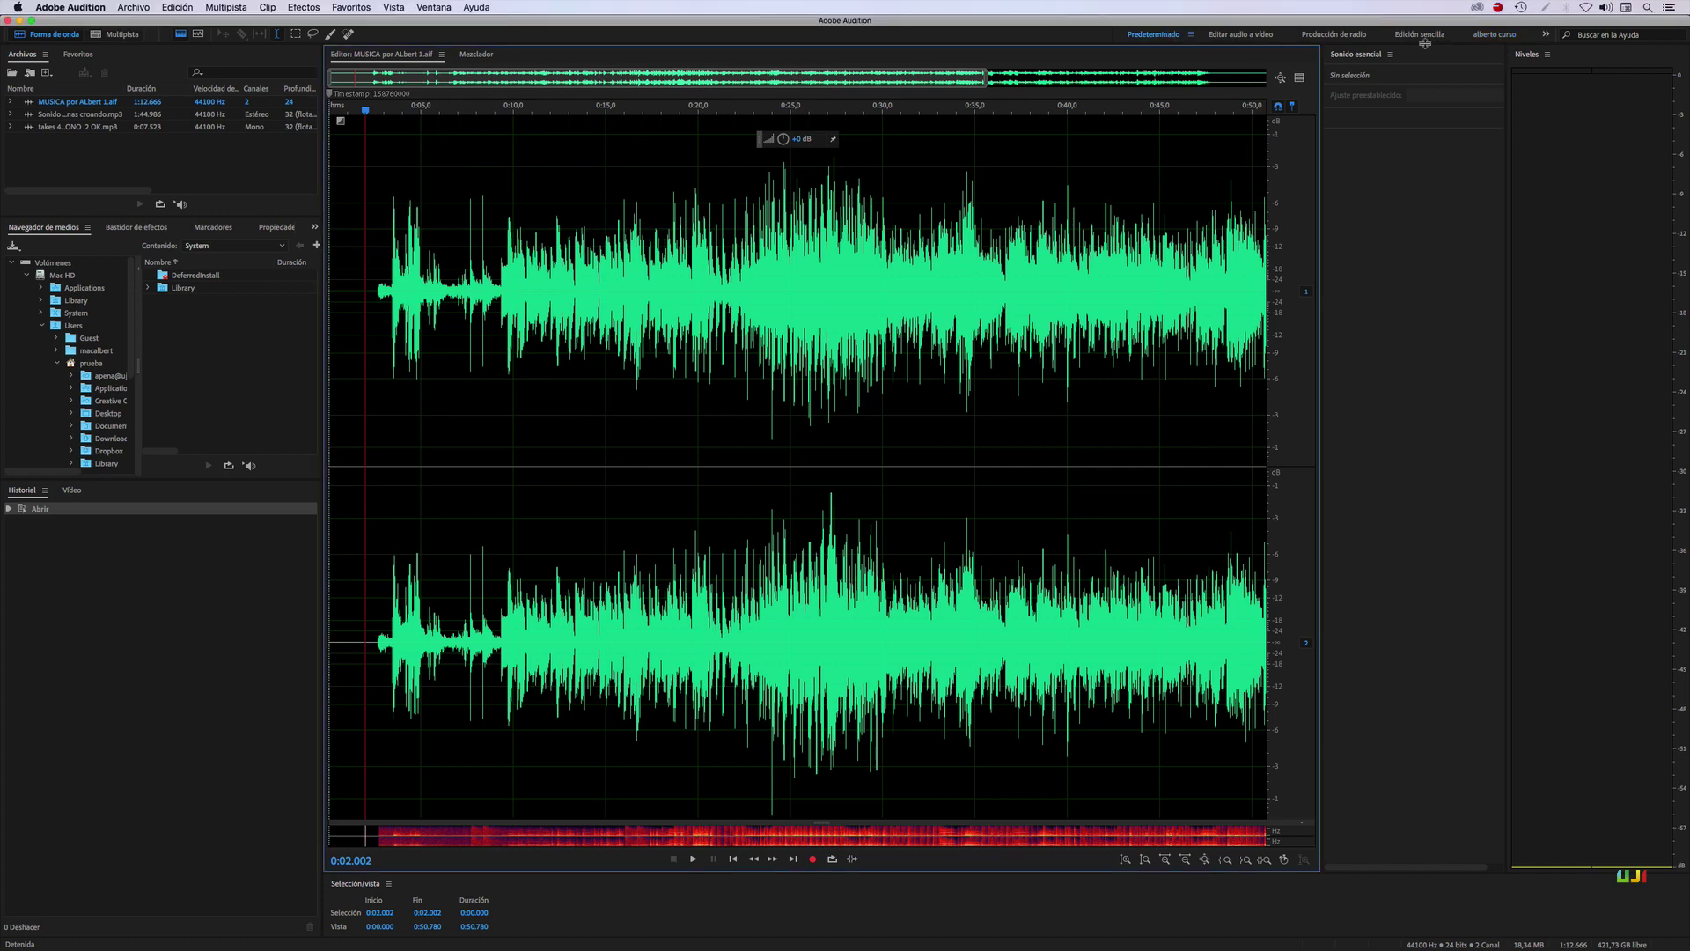
pyautogui.click(1227, 37)
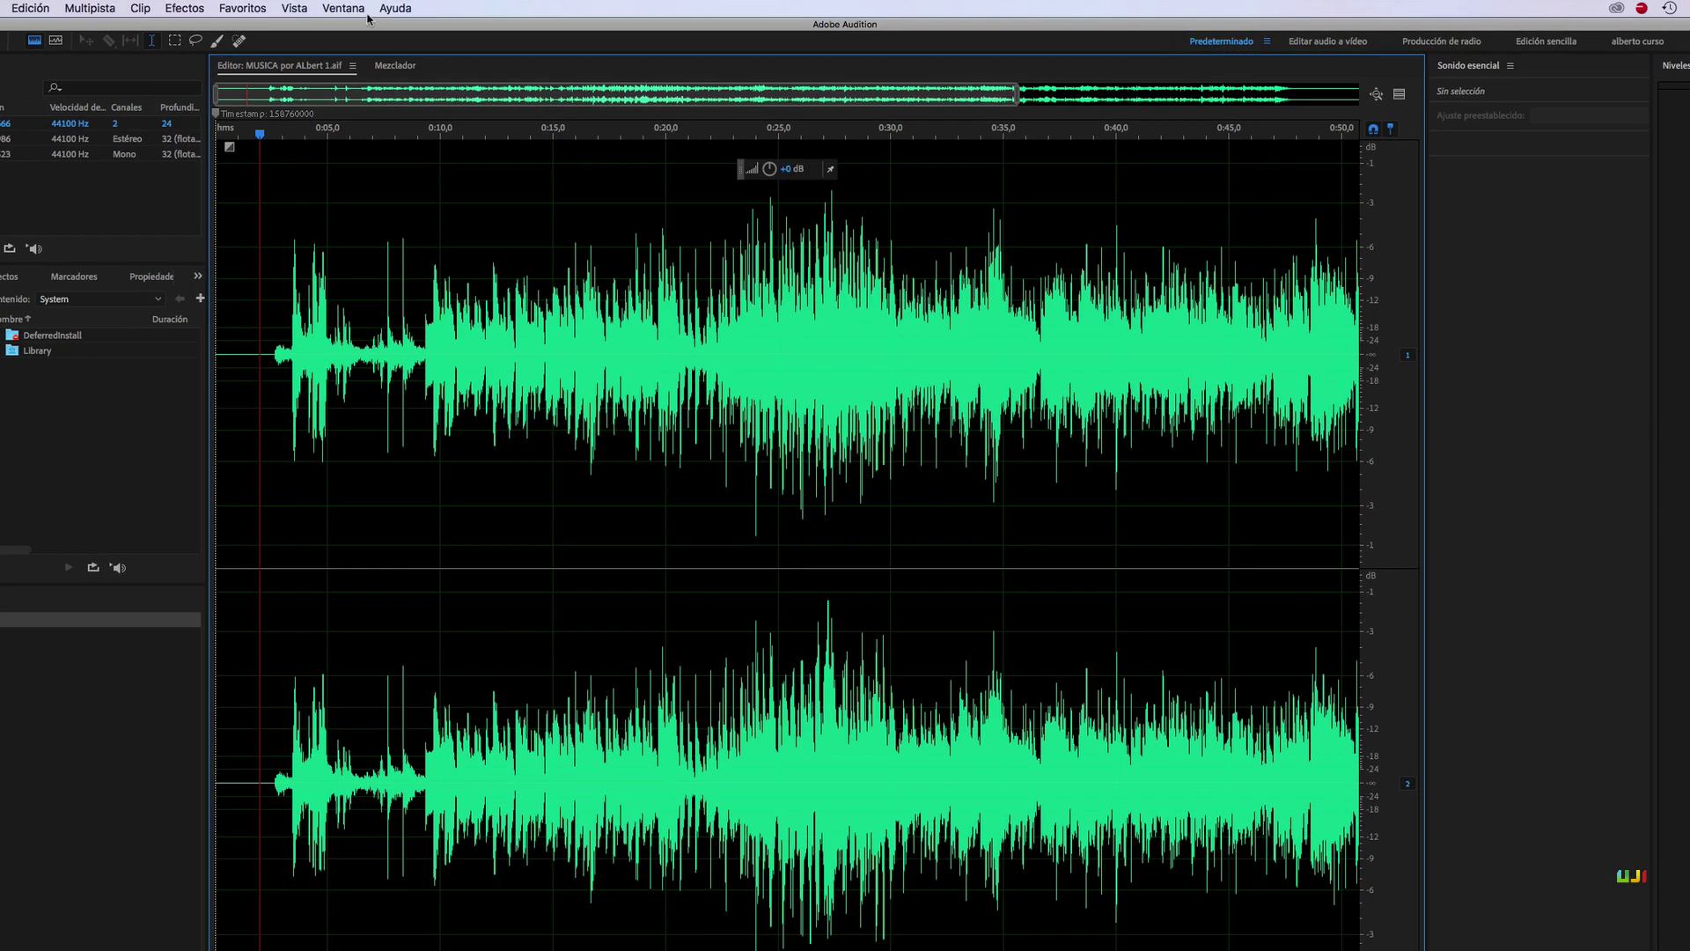
# - Delete the custom "curso" workspace through Editar espacios de trabajo and accept the change
pyautogui.click(359, 8)
pyautogui.moveTo(357, 34)
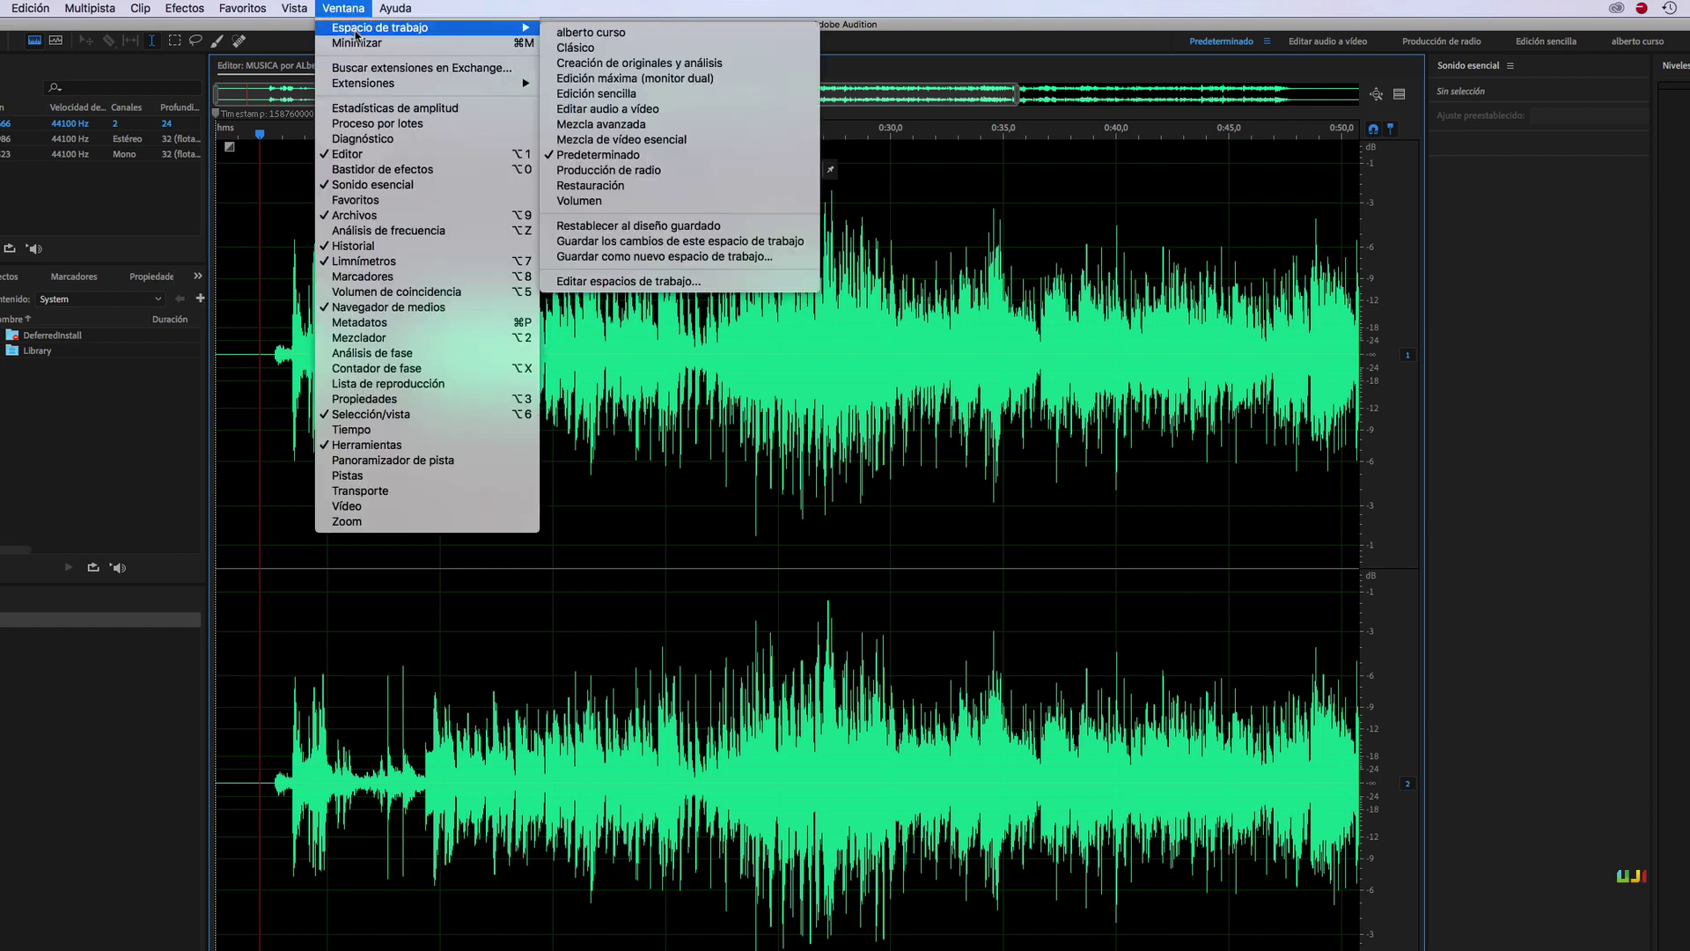
pyautogui.click(663, 282)
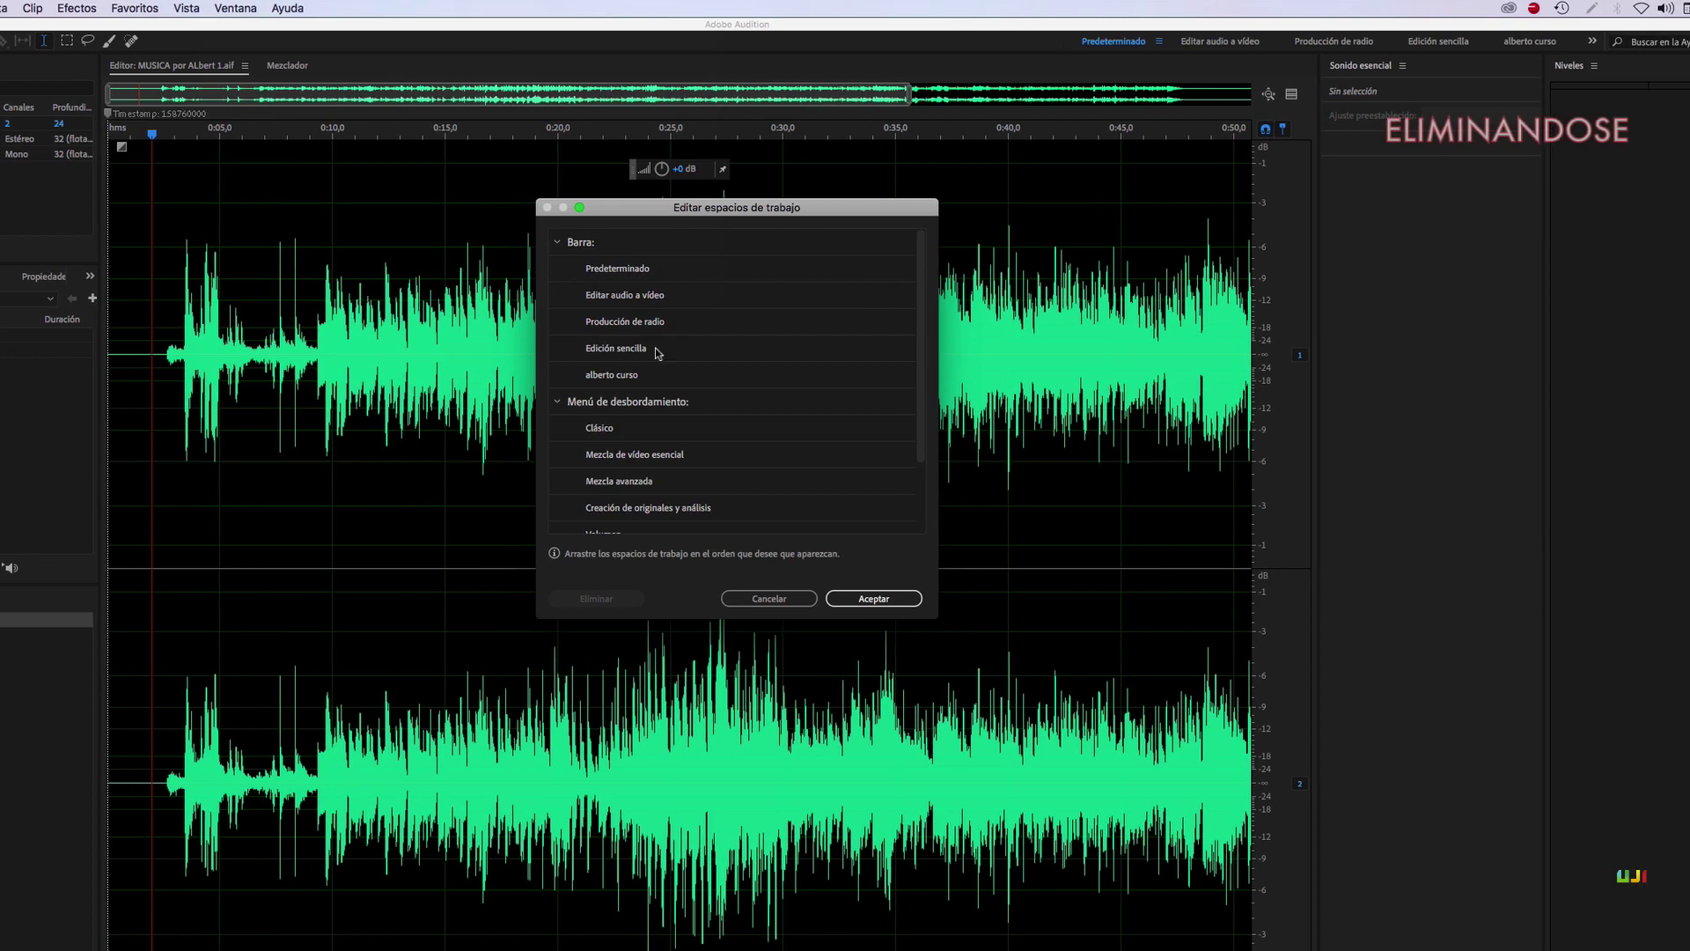
pyautogui.click(741, 377)
pyautogui.click(605, 598)
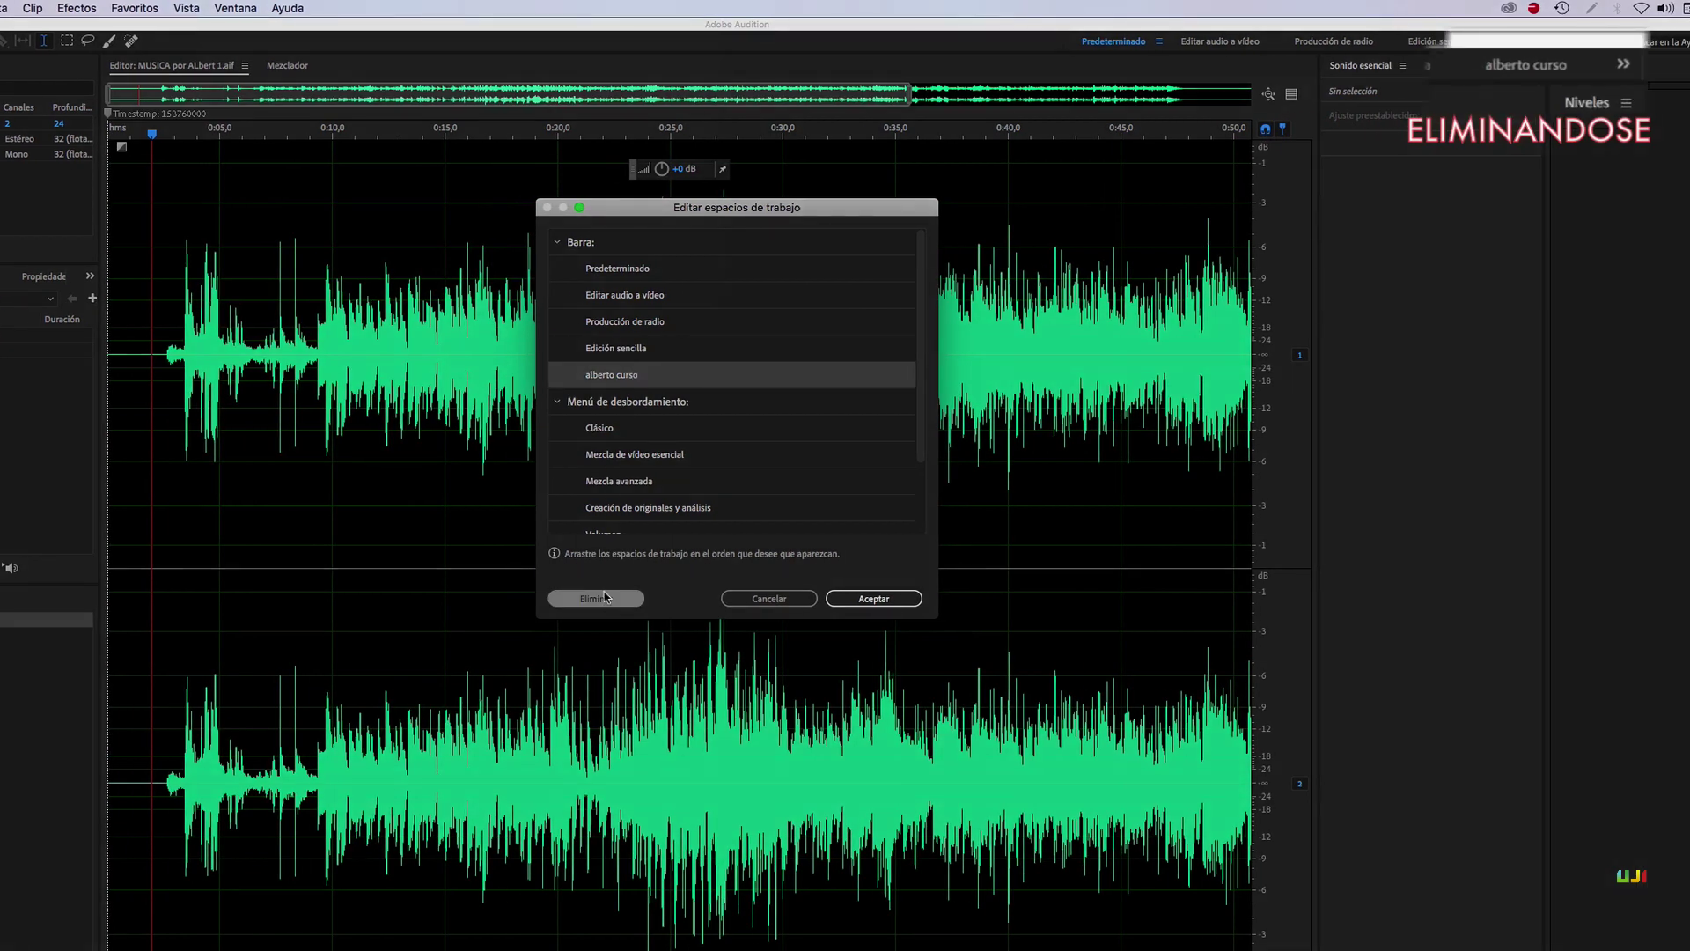
pyautogui.click(907, 603)
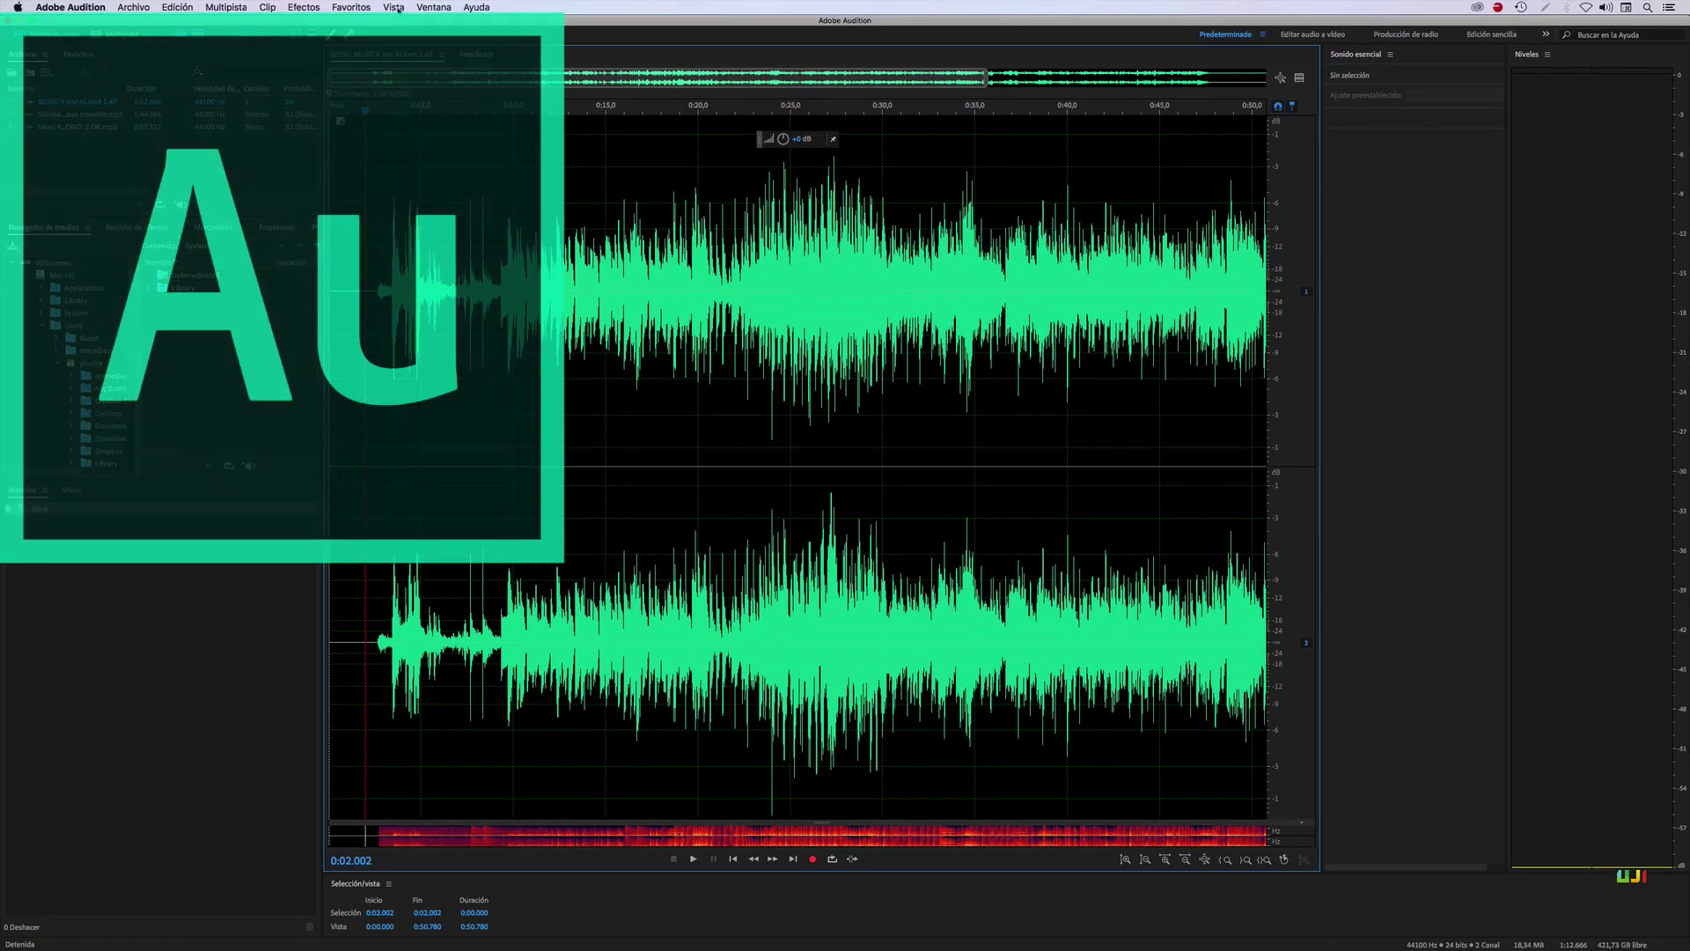
# - Open the list of available workspaces
pyautogui.click(429, 7)
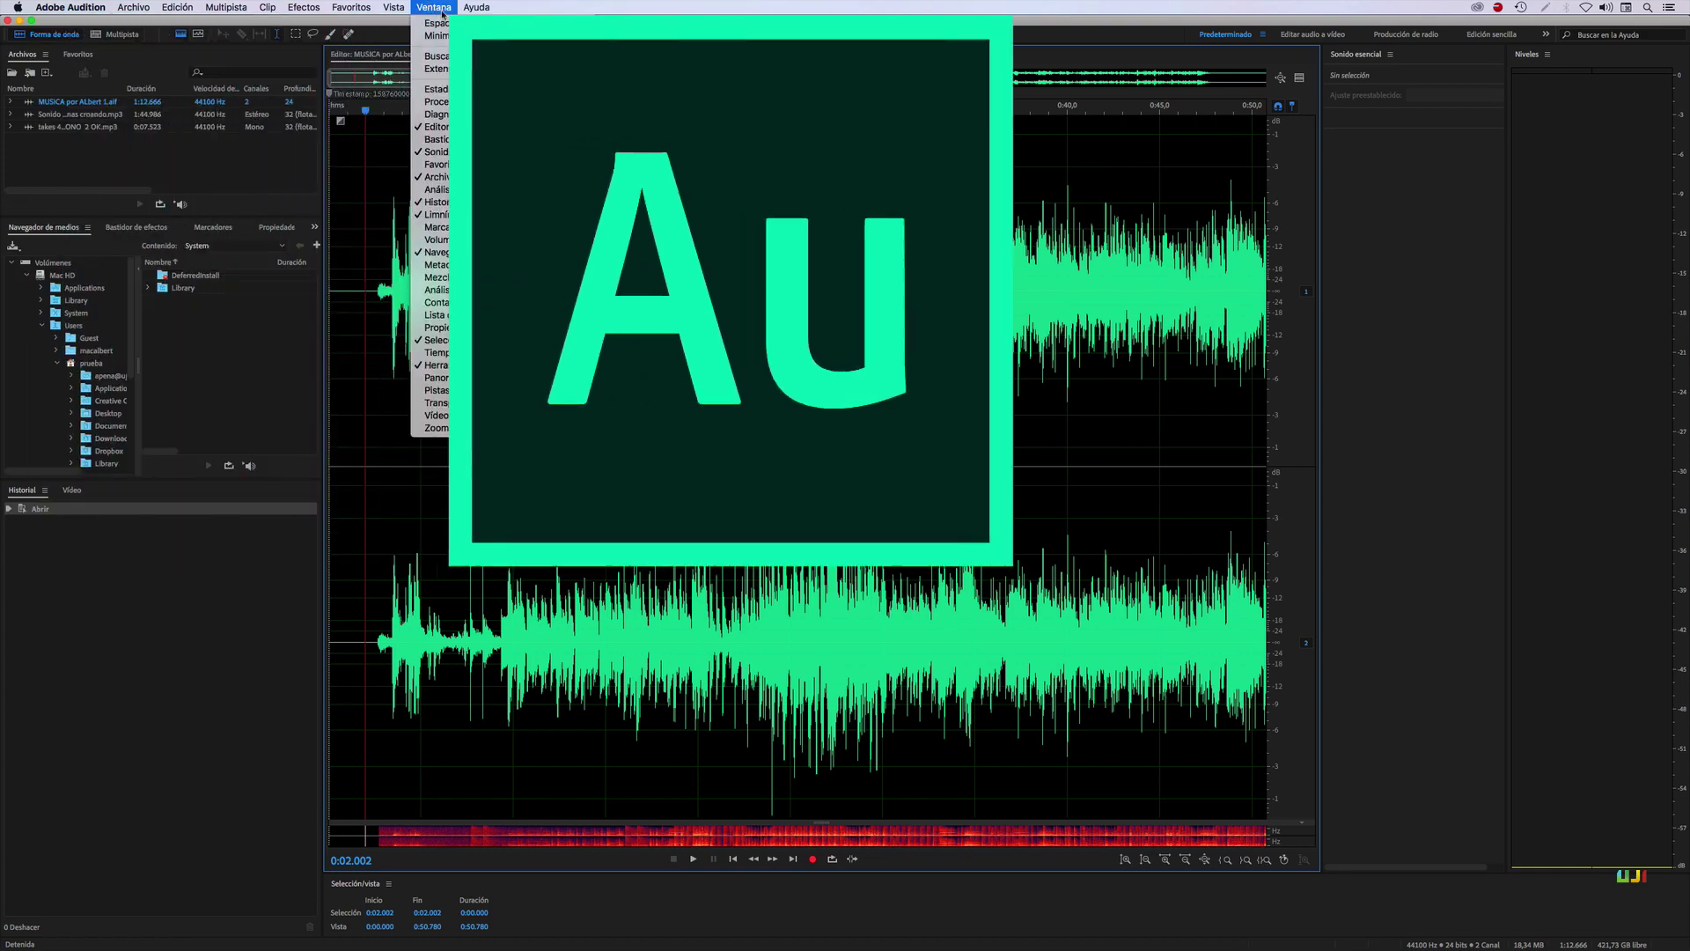
pyautogui.moveTo(566, 27)
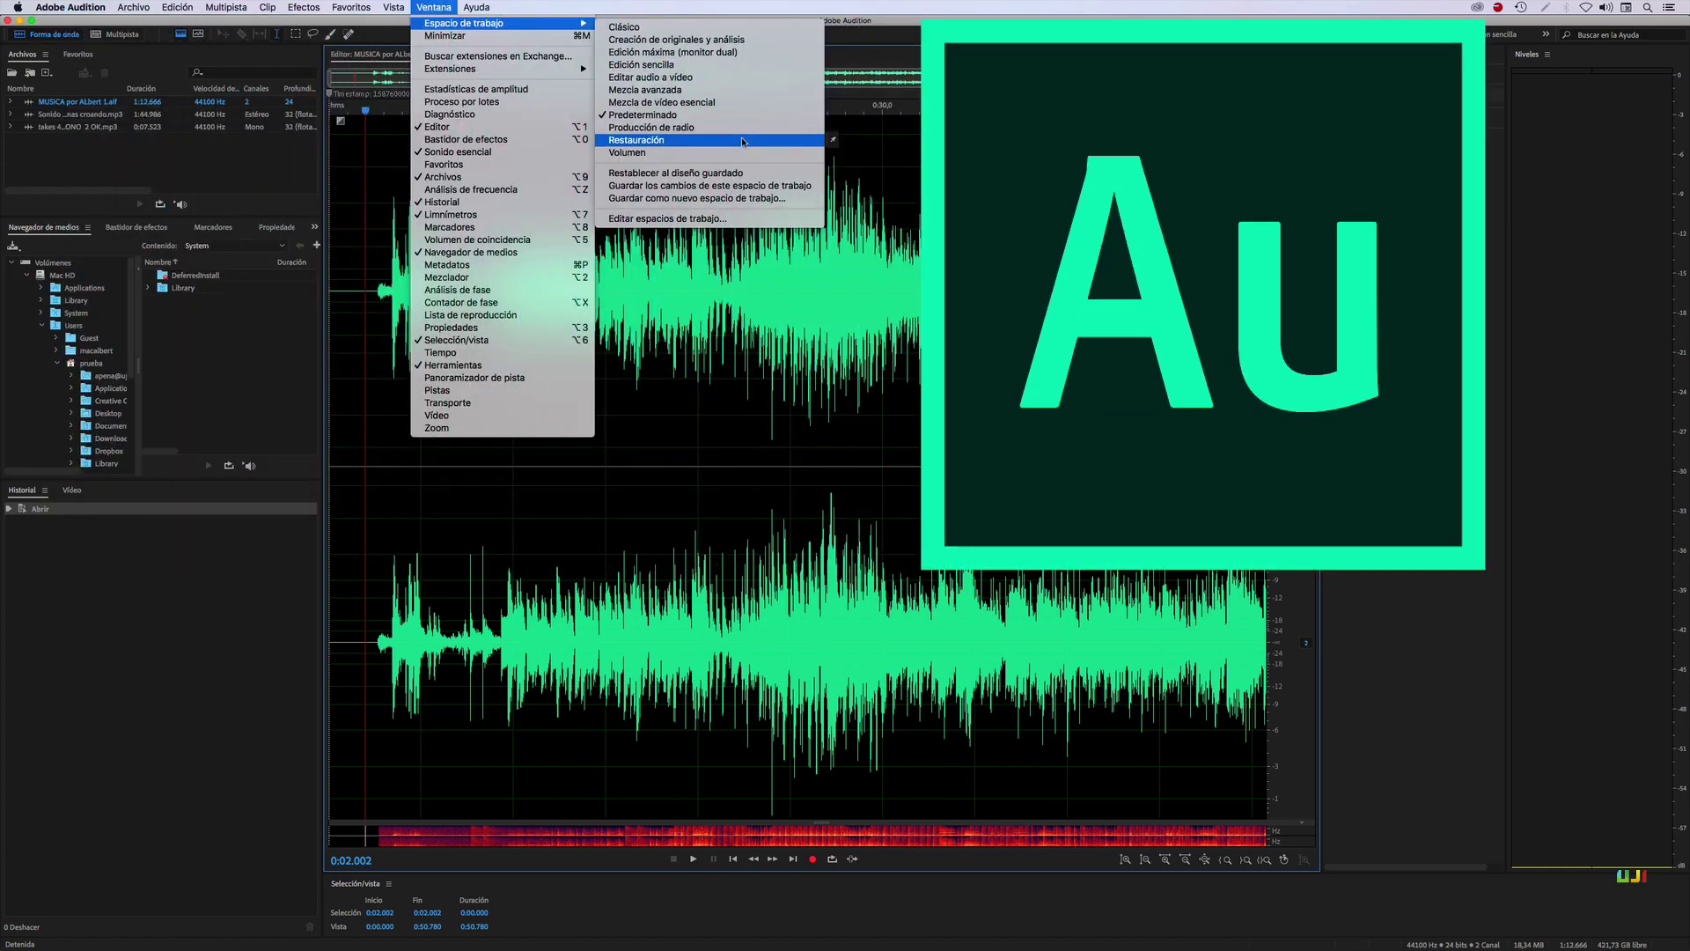